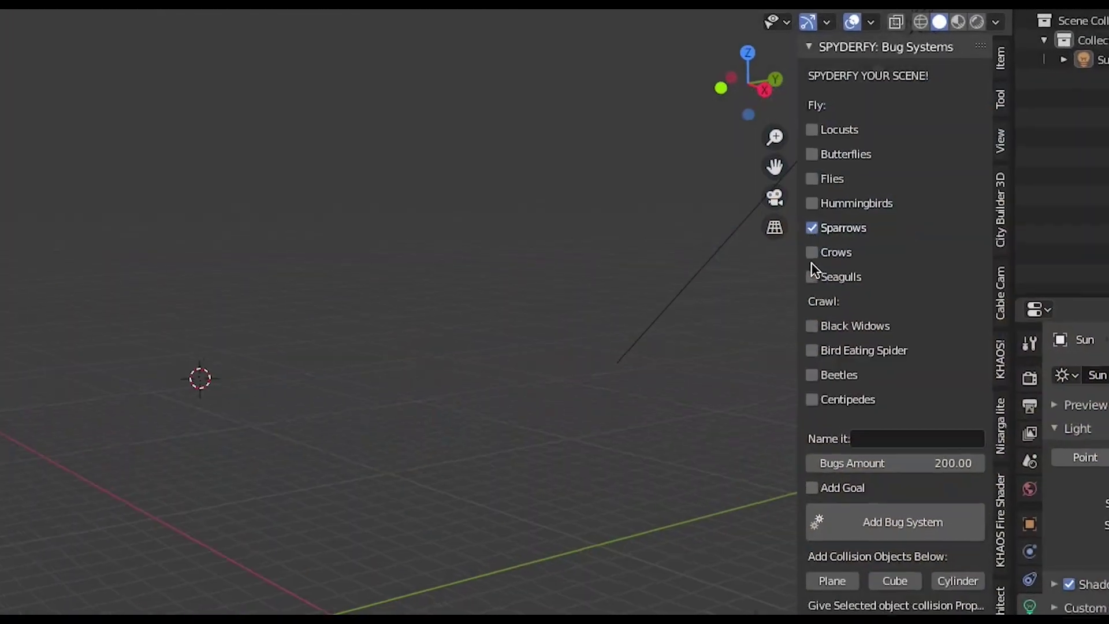
# Add a bug system named Flock with a bugs amount of 120 and a goal.
pyautogui.click(890, 438)
pyautogui.write('Flock')
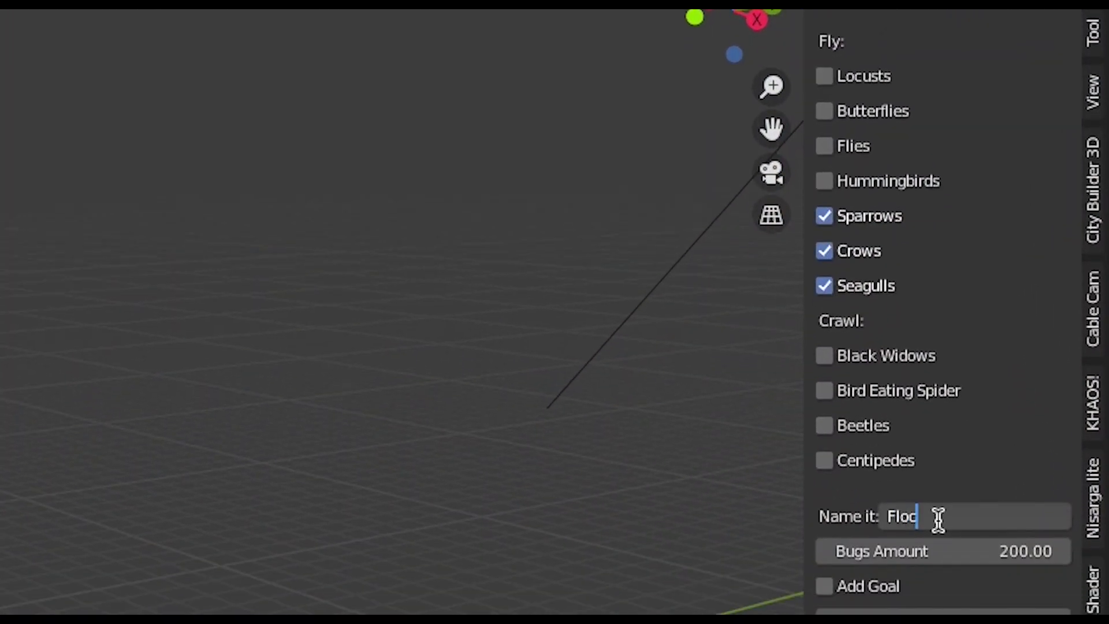
pyautogui.click(873, 585)
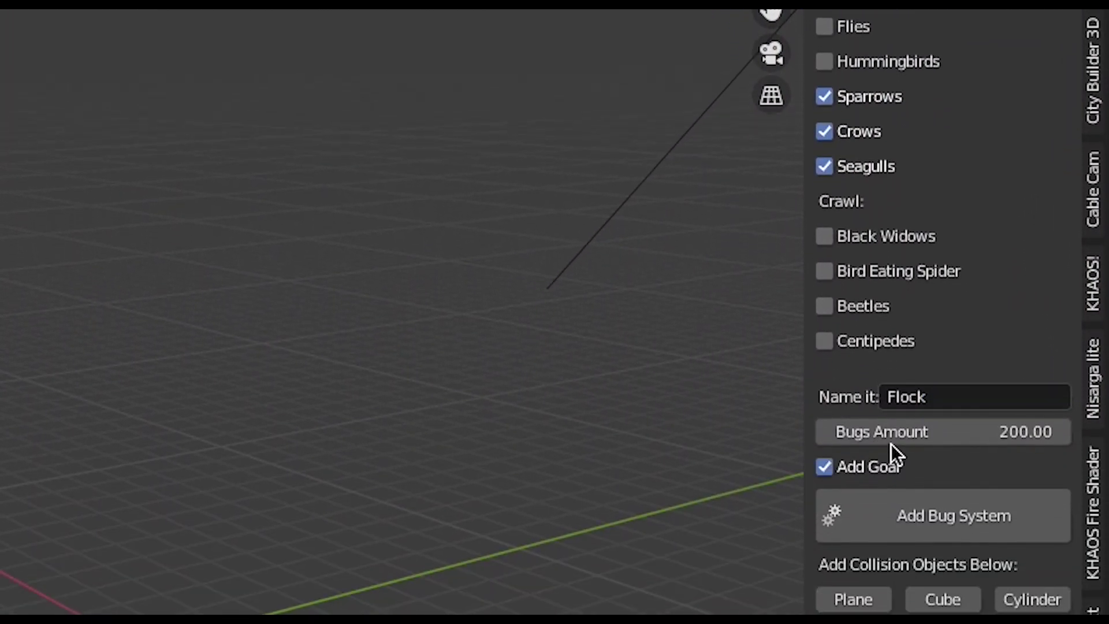
pyautogui.click(912, 550)
pyautogui.write('120')
pyautogui.press('Return')
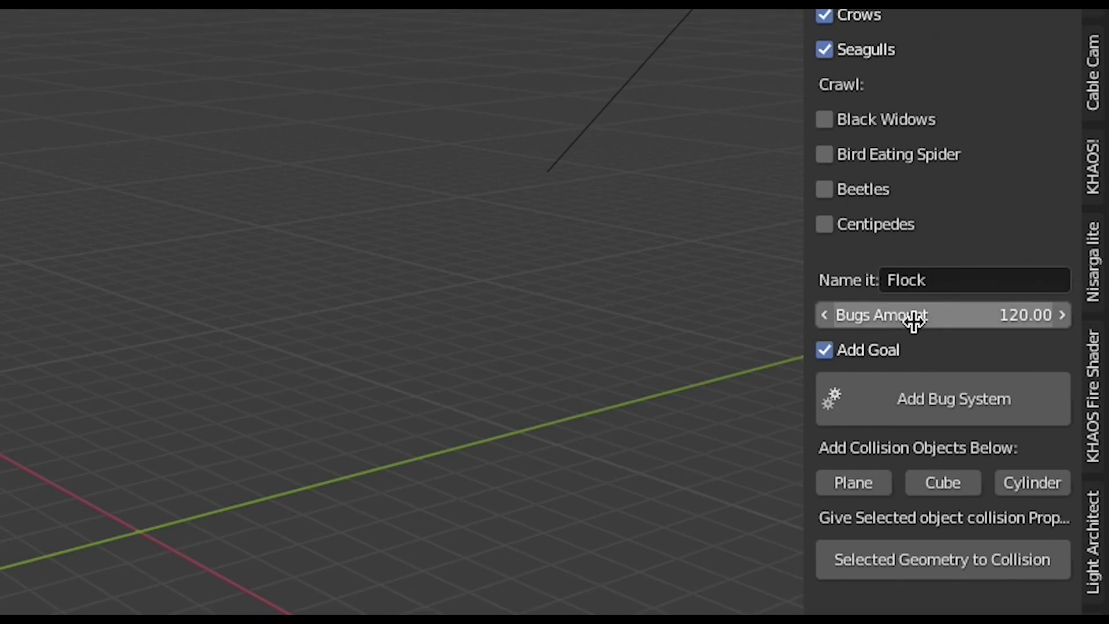
pyautogui.click(908, 387)
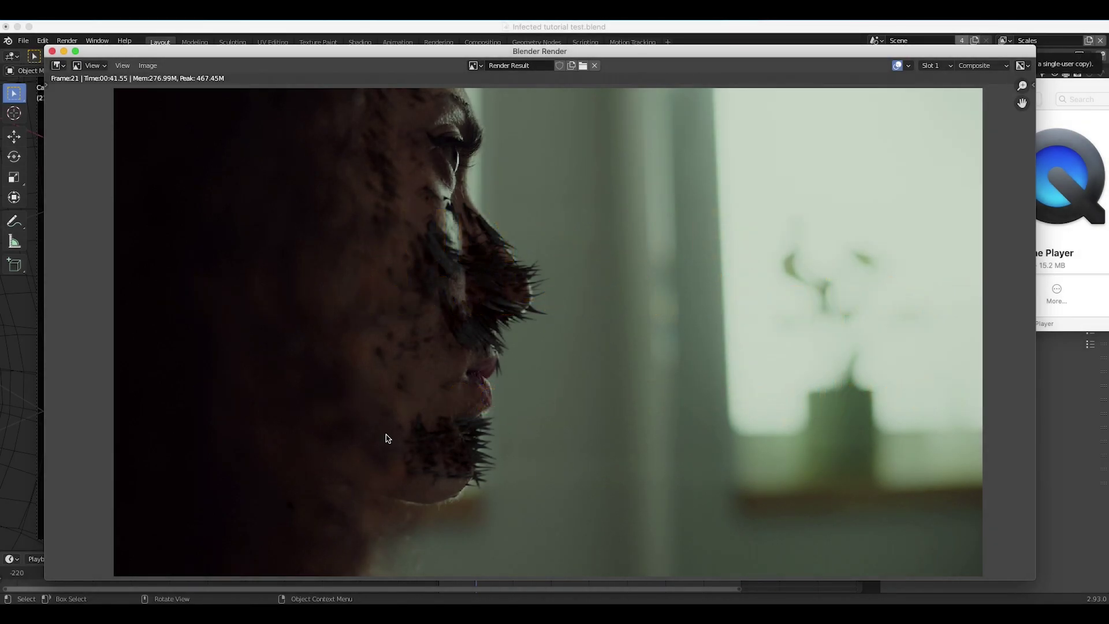
# Close the render result and switch to the Motion Tracking workspace.
pyautogui.scroll(-1, 694, 272)
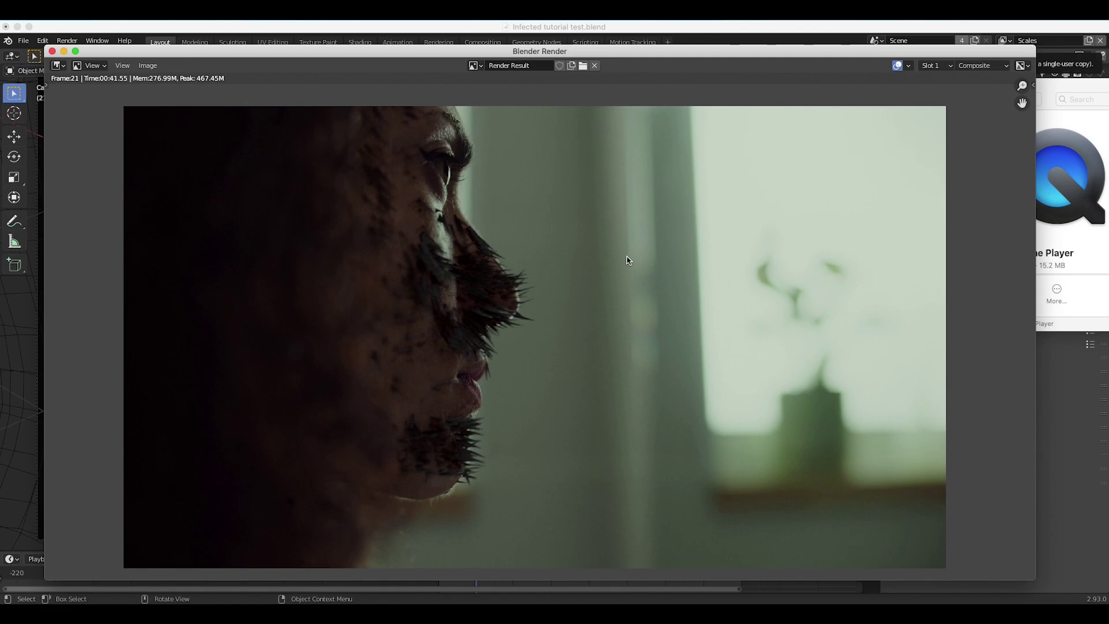
pyautogui.press('Escape')
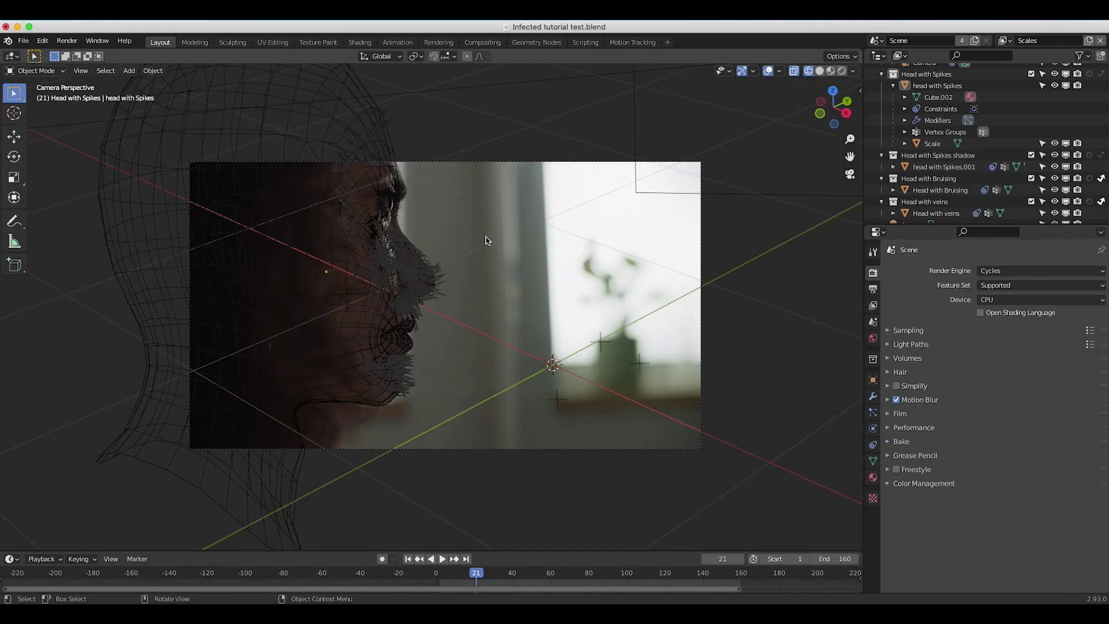
pyautogui.click(632, 42)
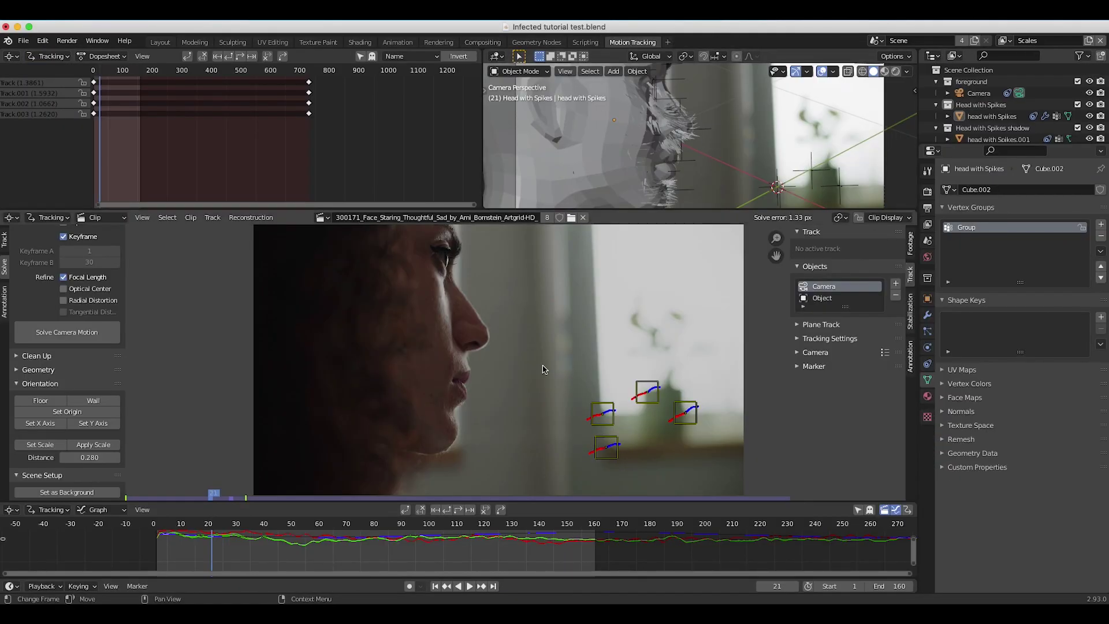
# Select all camera tracking markers around the plant in the clip's background.
pyautogui.scroll(-1, 386, 346)
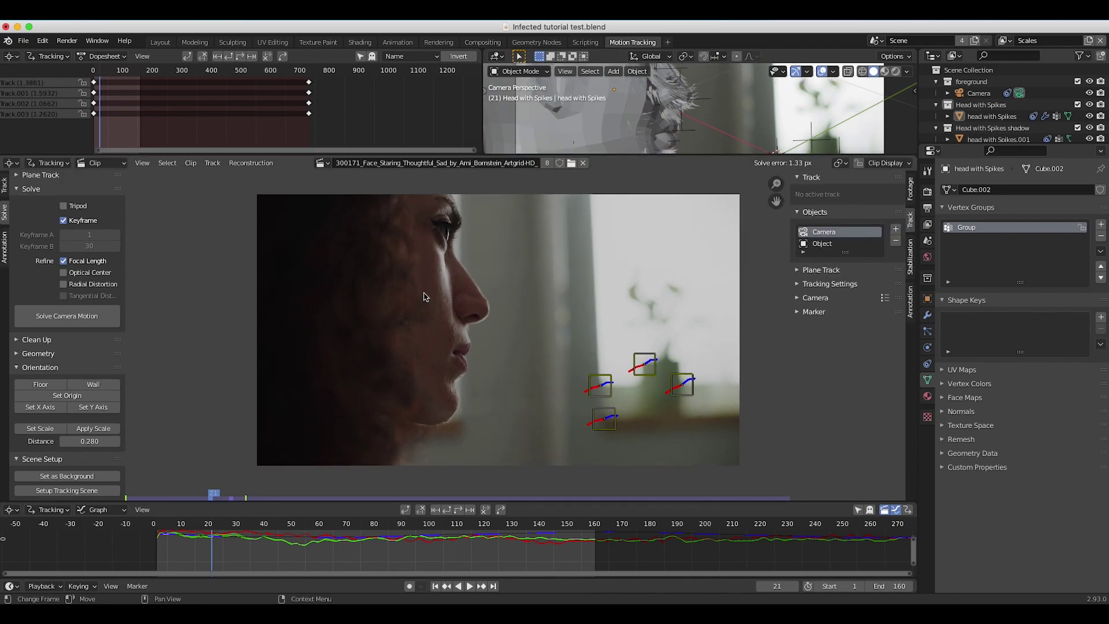
pyautogui.scroll(1, 425, 296)
pyautogui.press('a')
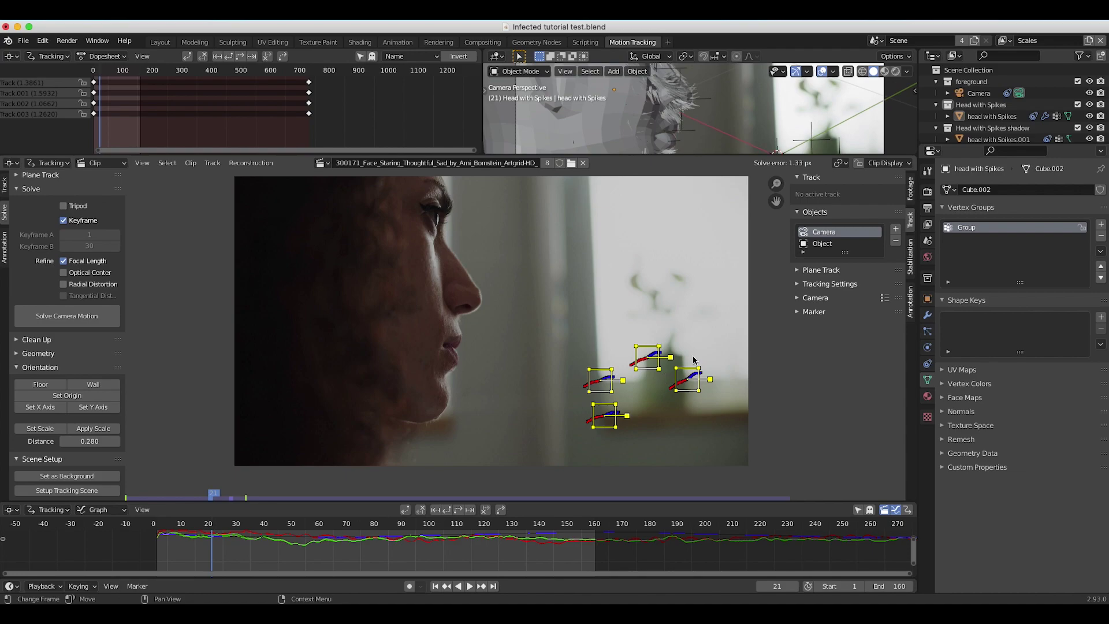
pyautogui.scroll(-1, 548, 392)
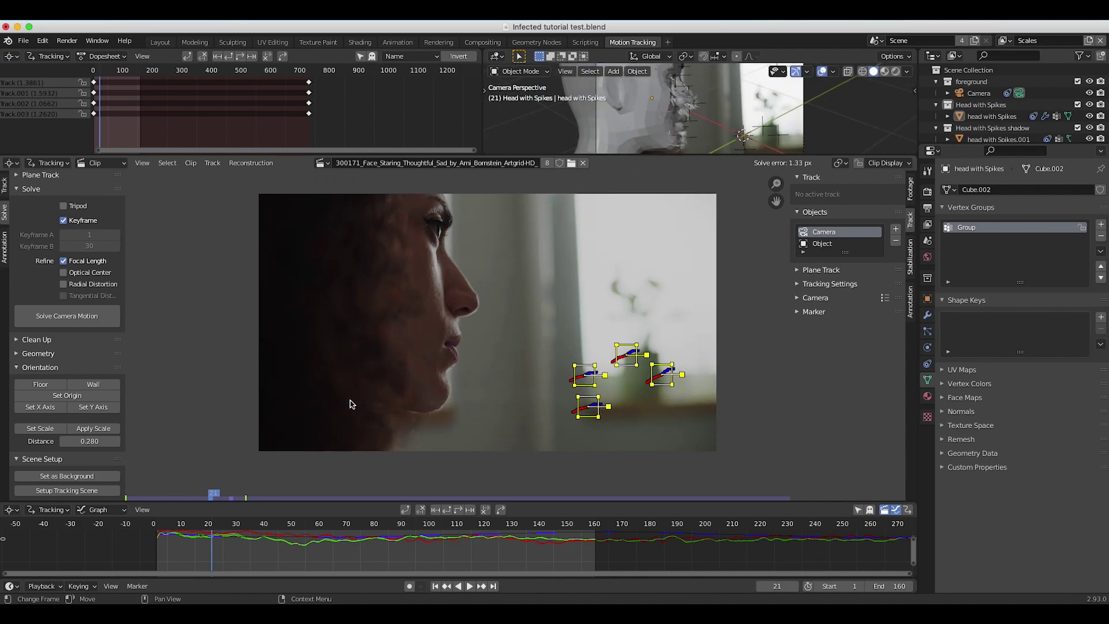
# Make Object the active tracking object and select all of its markers on the woman's face.
pyautogui.click(822, 243)
pyautogui.press('a')
pyautogui.scroll(1, 490, 389)
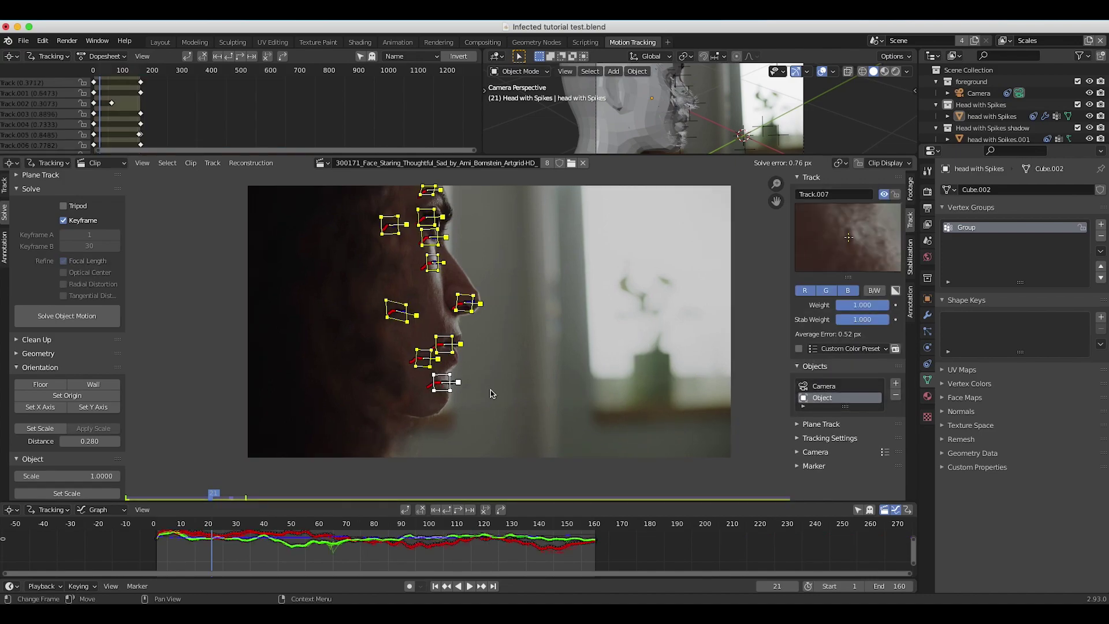
pyautogui.scroll(1, 491, 389)
pyautogui.moveTo(595, 407); pyautogui.dragTo(605, 403, button='middle')
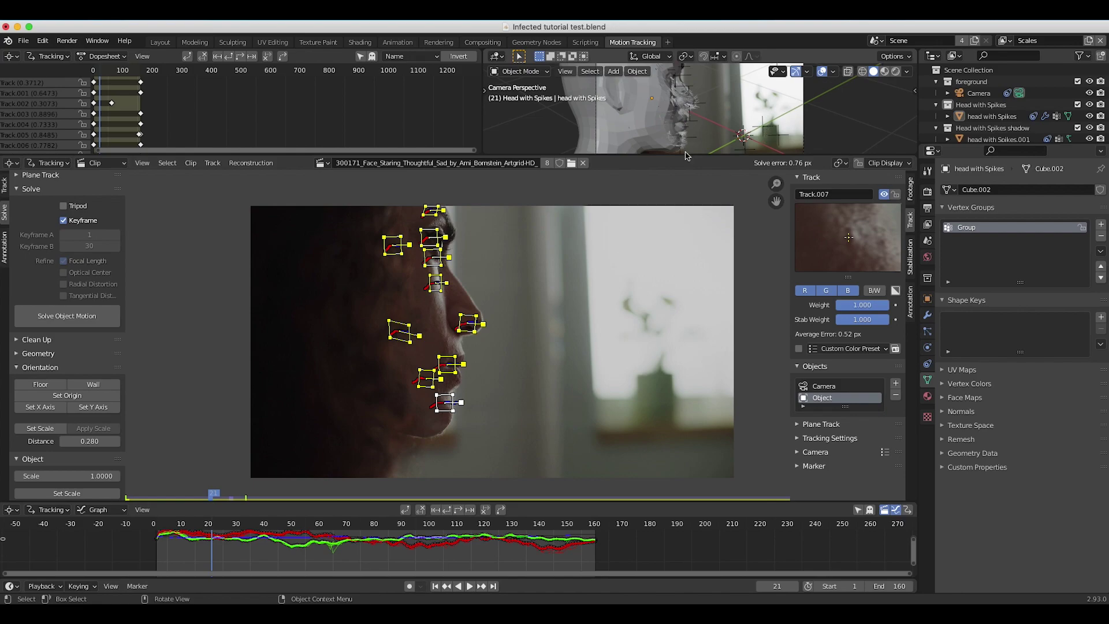
# Enlarge the 3D viewport above the clip and select the head with Spikes mesh in it.
pyautogui.moveTo(673, 154); pyautogui.dragTo(673, 188)
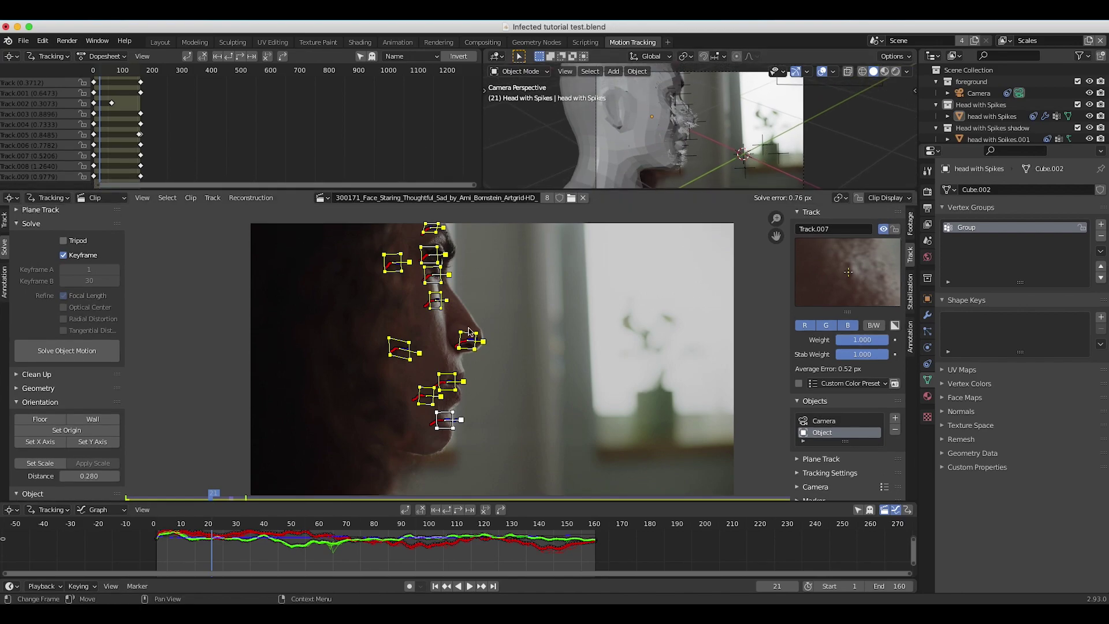
pyautogui.click(651, 139)
pyautogui.moveTo(484, 380); pyautogui.dragTo(485, 376, button='middle')
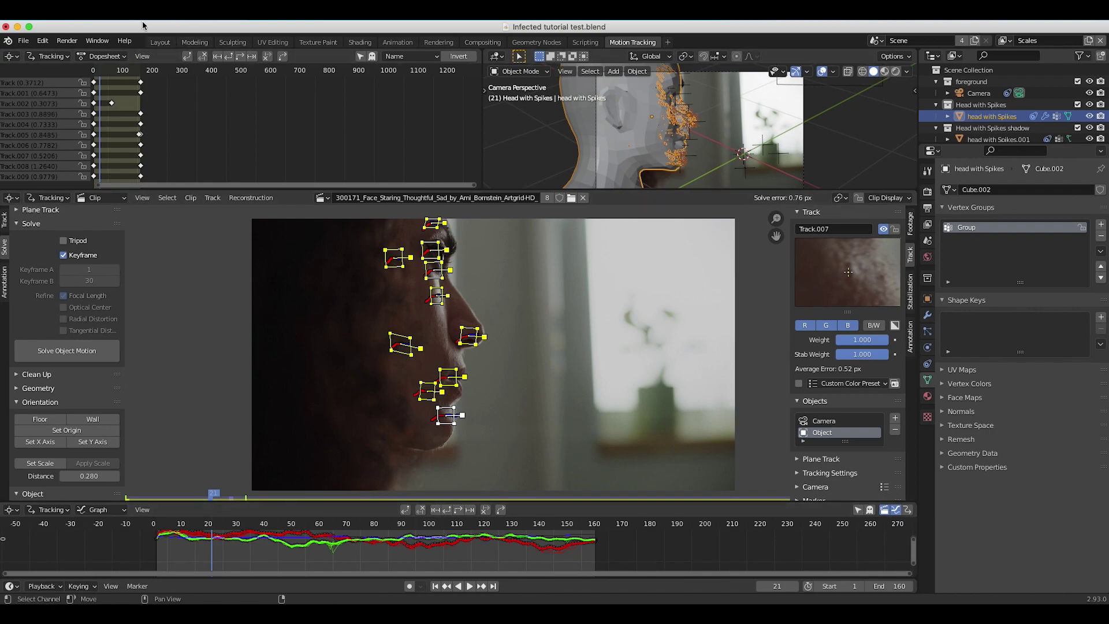
# Play the animation from frame 1 in the Layout workspace and select the head with Spikes.001 mesh.
pyautogui.click(159, 42)
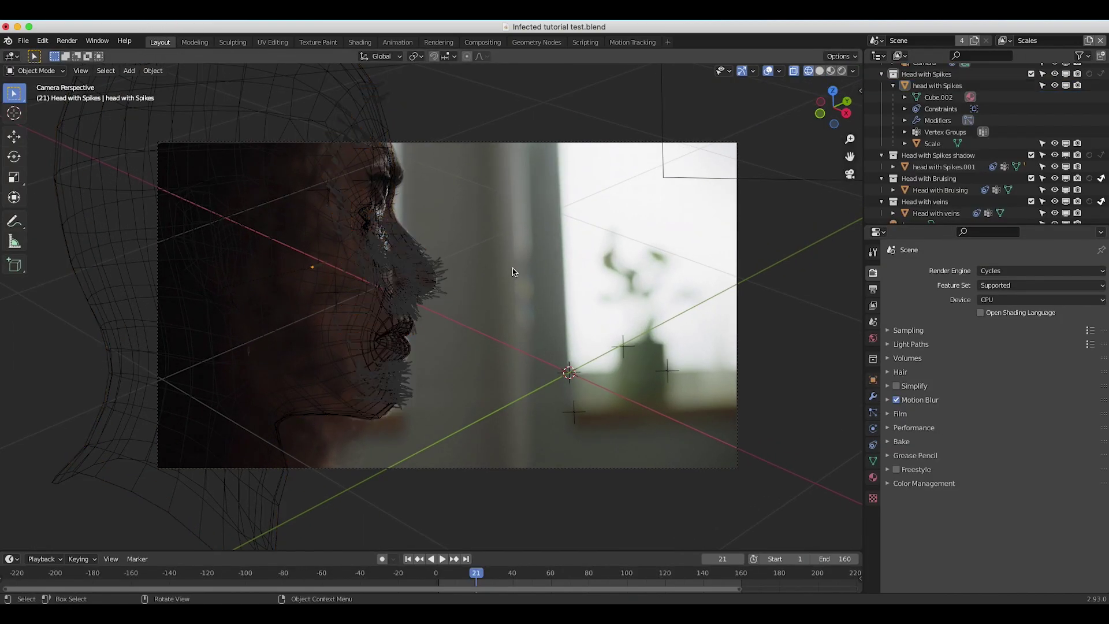
pyautogui.click(408, 559)
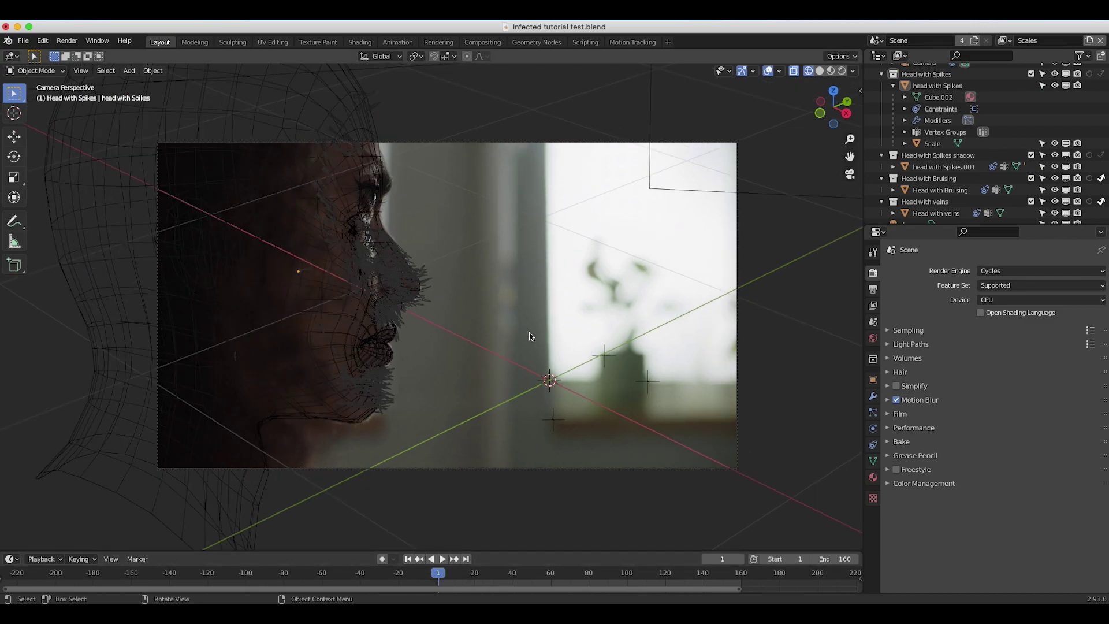
pyautogui.press('space')
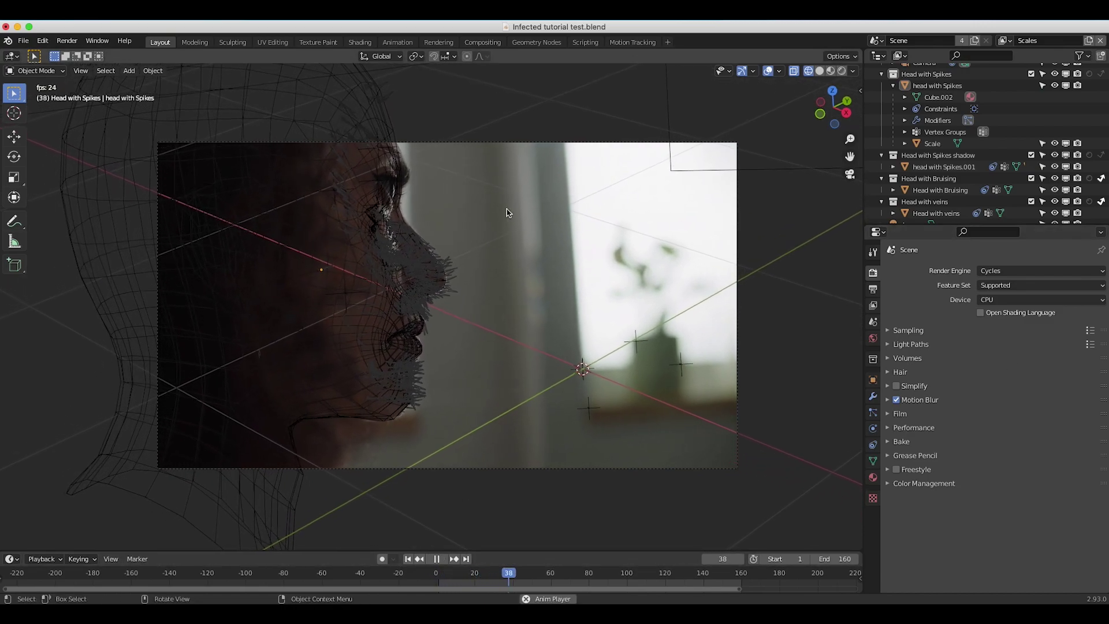
pyautogui.click(324, 228)
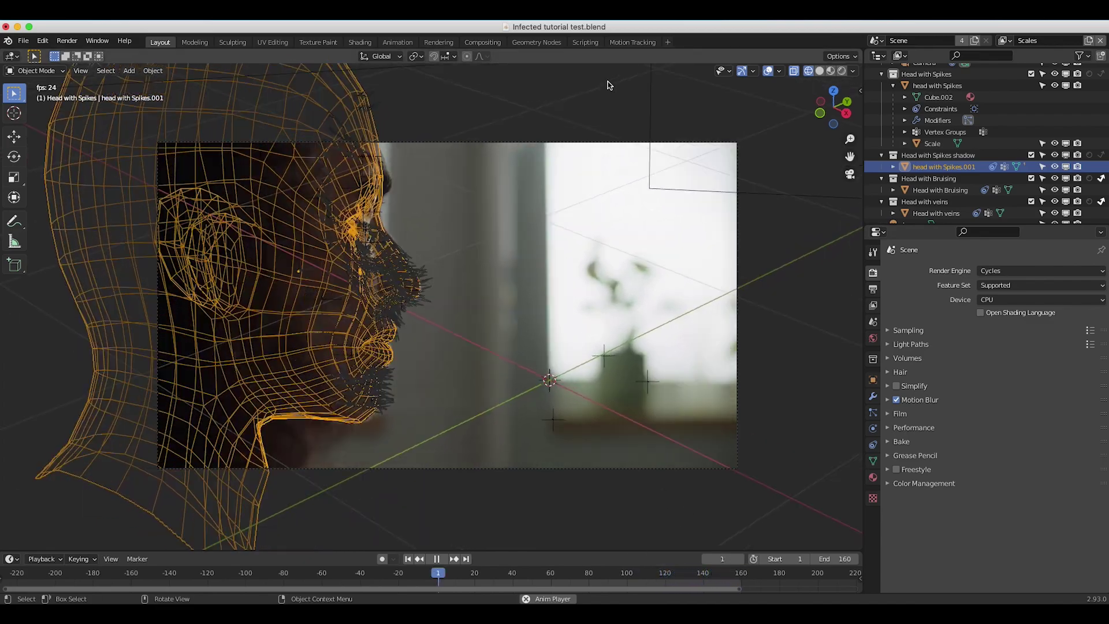
pyautogui.press('Escape')
# Examine the tracked head mesh and its spikes from several angles outside the camera view.
pyautogui.moveTo(306, 189); pyautogui.dragTo(515, 289, button='middle')
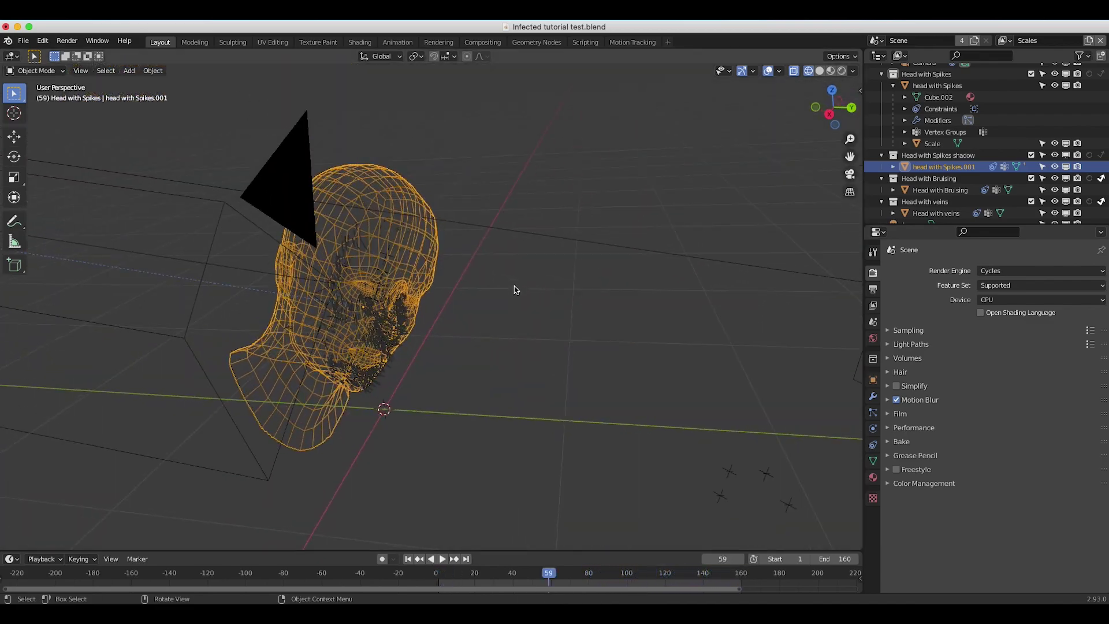
pyautogui.hscroll(-3, 345, 308)
pyautogui.scroll(3, 344, 308)
pyautogui.hscroll(8, 344, 308)
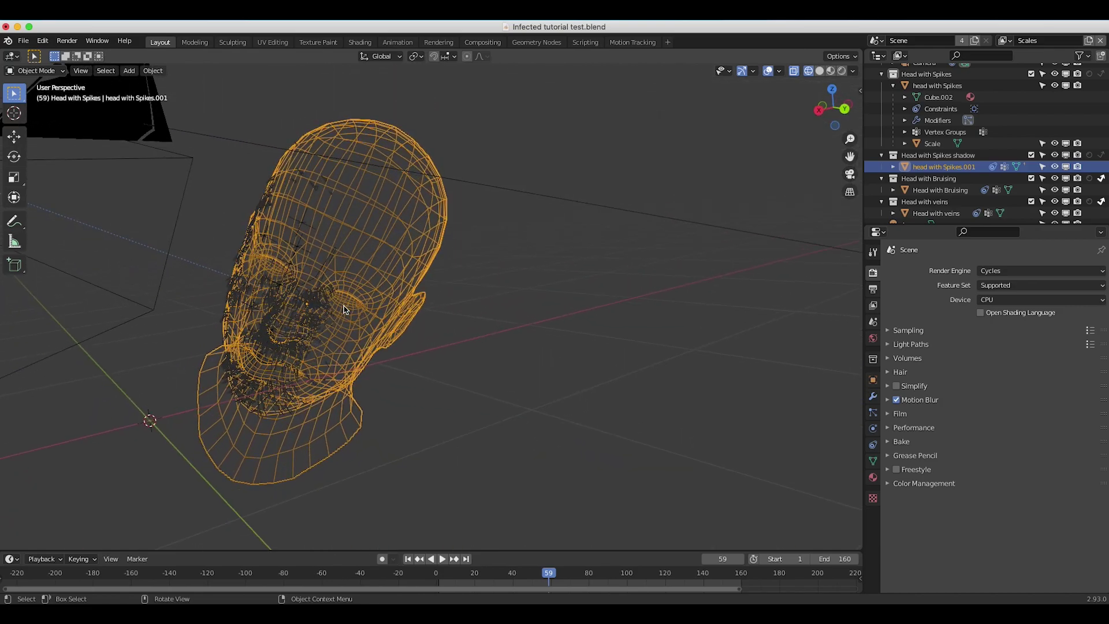
pyautogui.hscroll(-5, 344, 307)
pyautogui.moveTo(343, 310); pyautogui.dragTo(318, 300, button='middle')
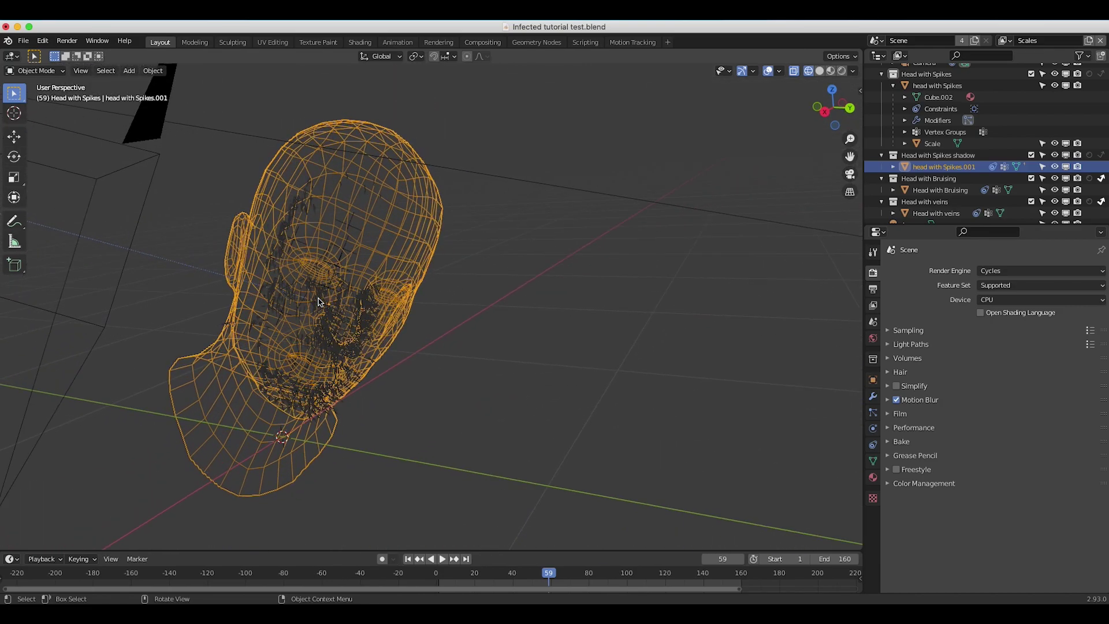
pyautogui.moveTo(217, 322); pyautogui.dragTo(205, 317, button='middle')
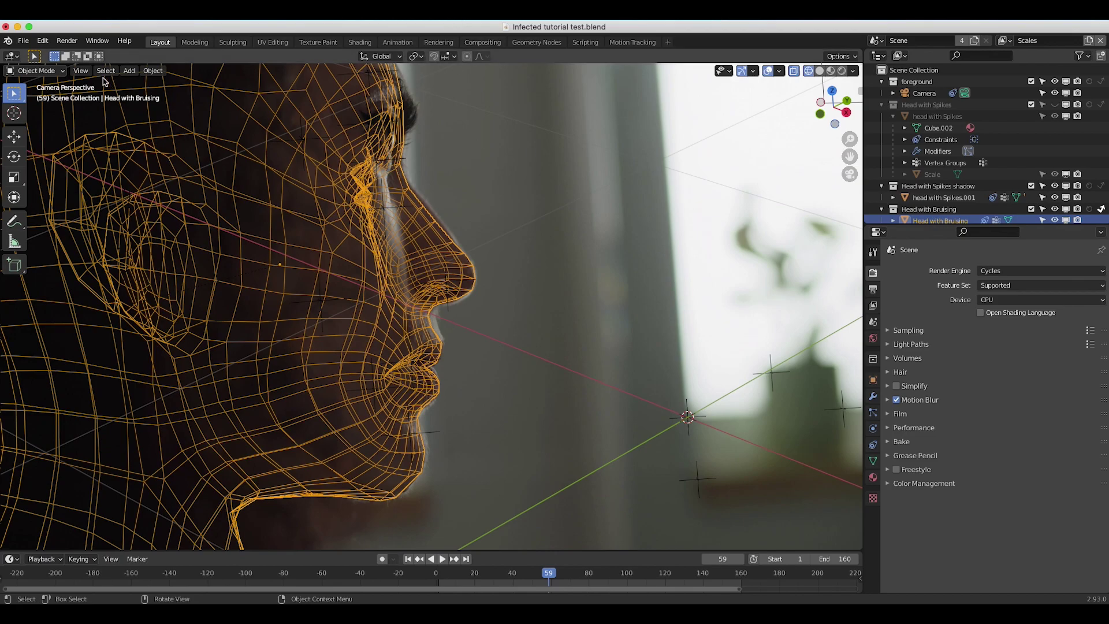
# Enter Edit Mode on Head with Bruising and move the nose bridge vertex with proportional editing at size 0.22.
pyautogui.click(17, 70)
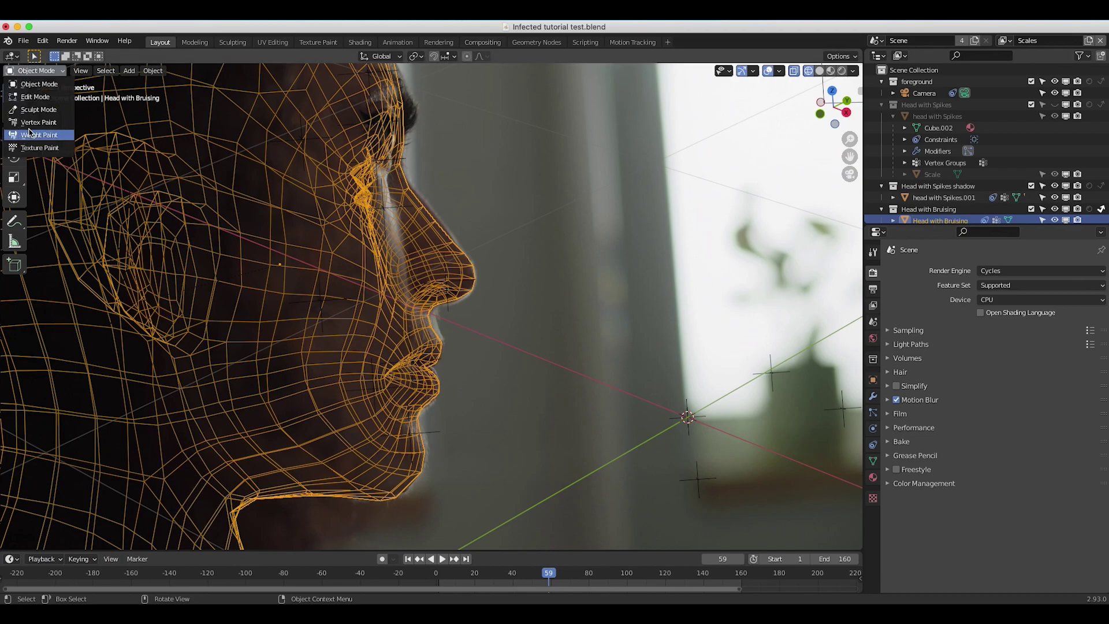
pyautogui.click(35, 96)
pyautogui.press('g')
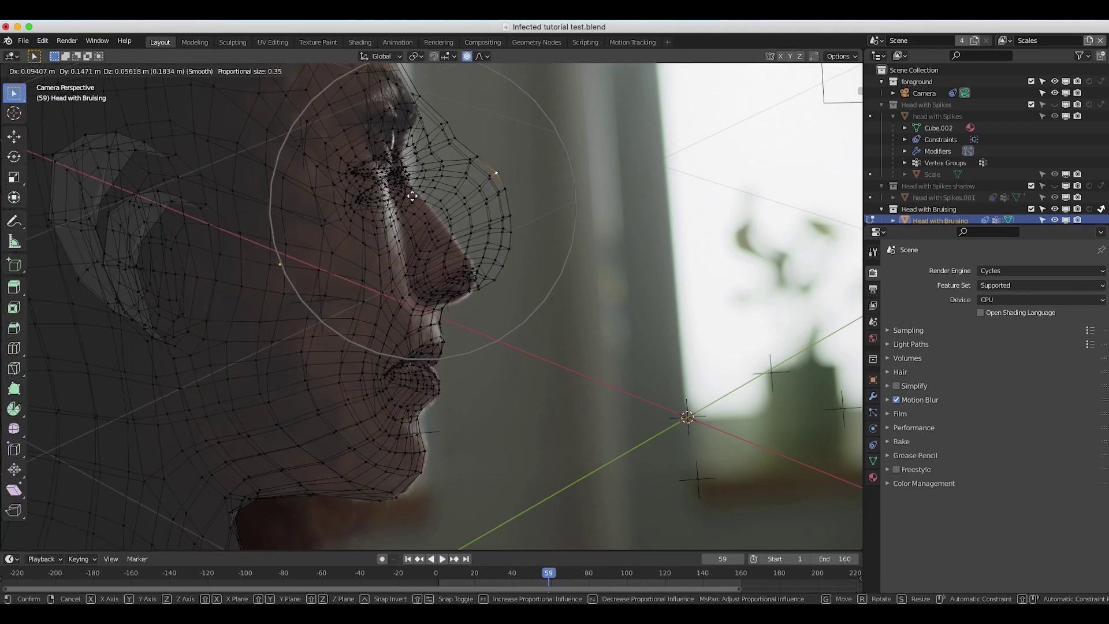
pyautogui.scroll(13, 350, 216)
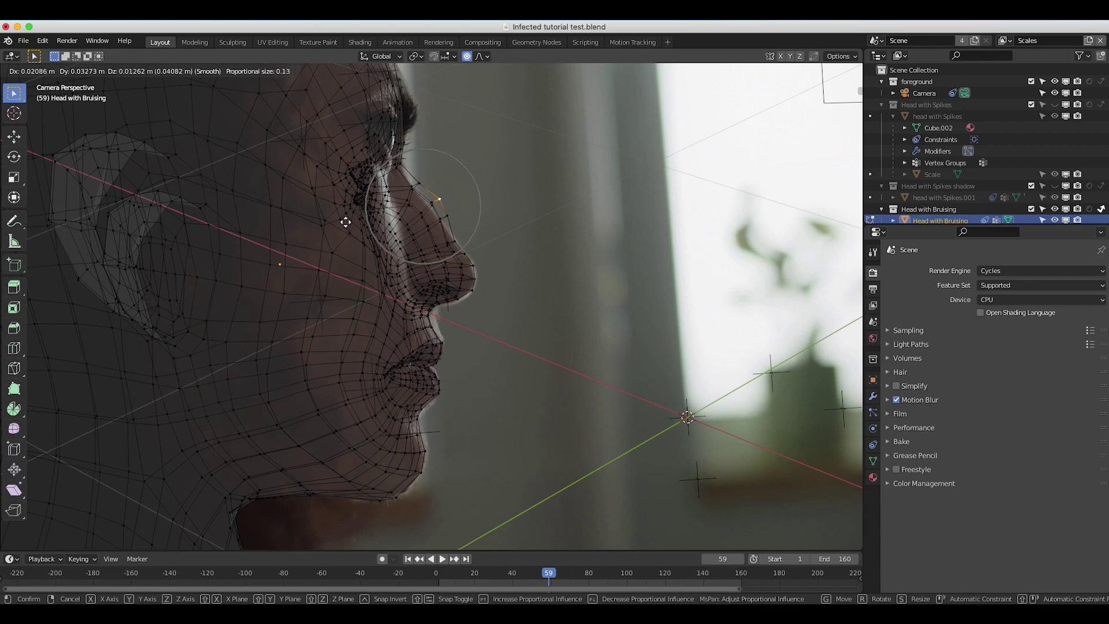
pyautogui.scroll(-5, 343, 224)
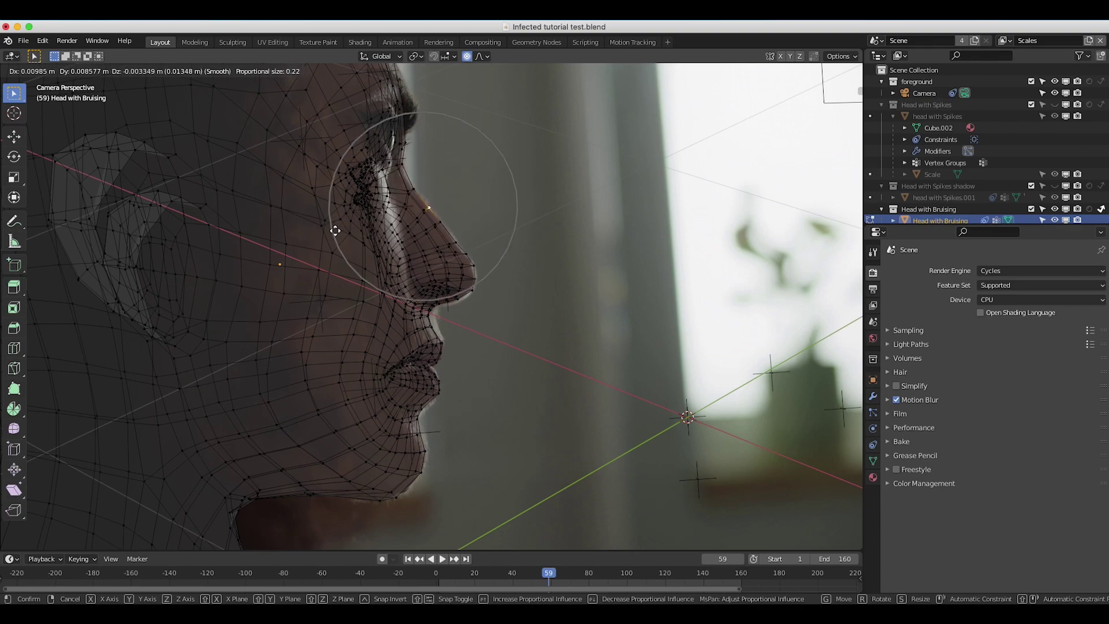
pyautogui.click(335, 231)
# Move the upper lip vertex slightly outward with proportional editing at size 0.22.
pyautogui.click(435, 350)
pyautogui.press('g')
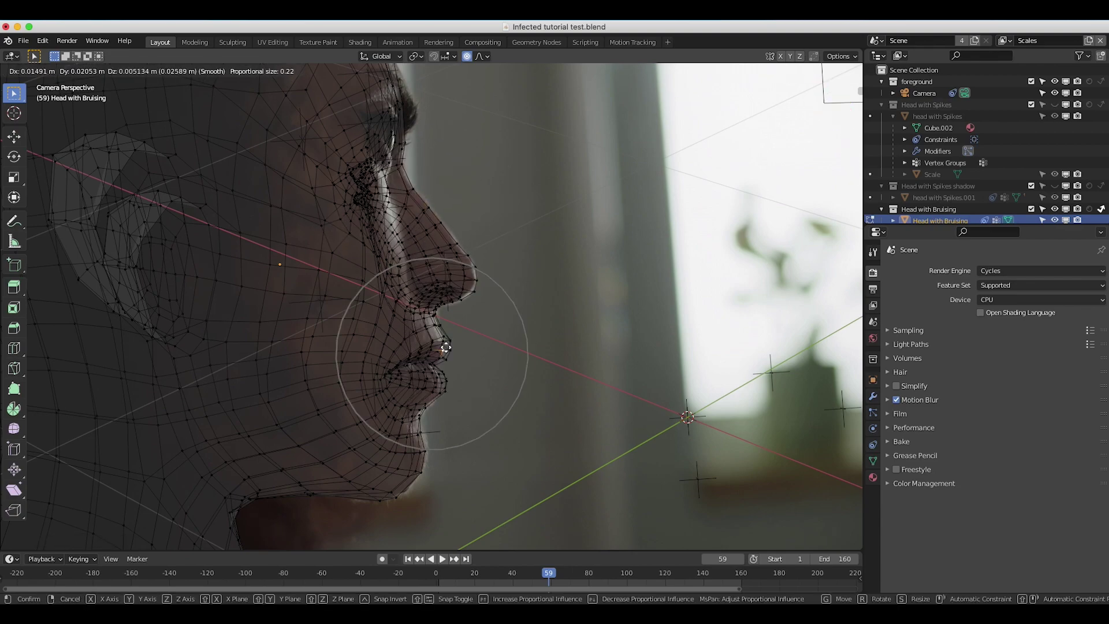
pyautogui.click(442, 351)
pyautogui.scroll(-2, 312, 324)
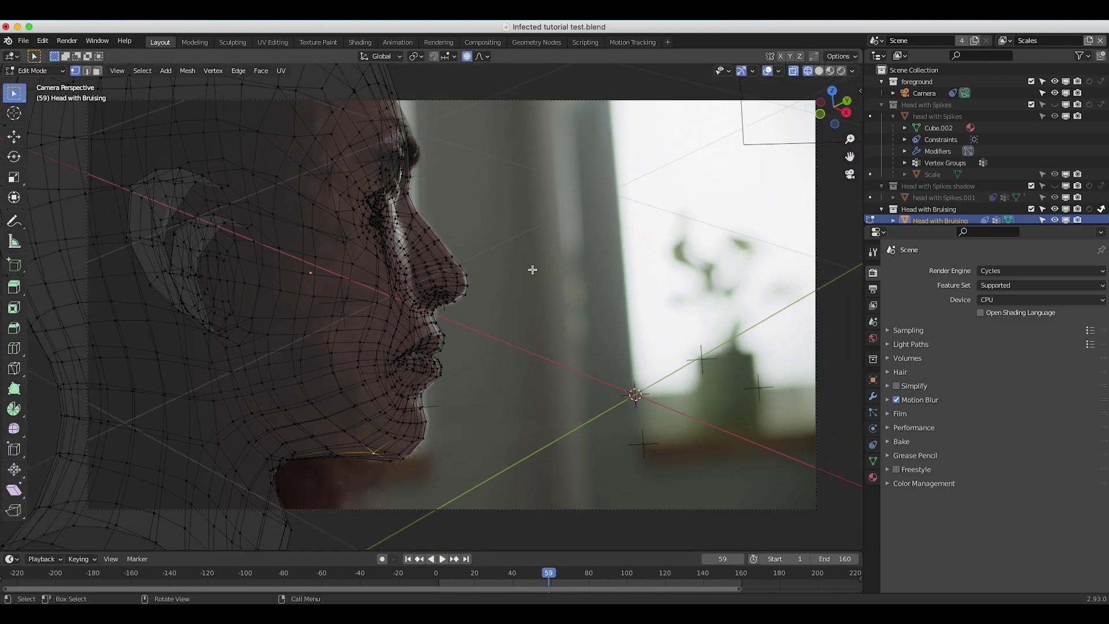
# Try moving a forehead vertex of Head with Bruising with proportional editing at sizes 0.22, 1.72 and 0.53.
pyautogui.moveTo(356, 284); pyautogui.dragTo(480, 208, button='middle')
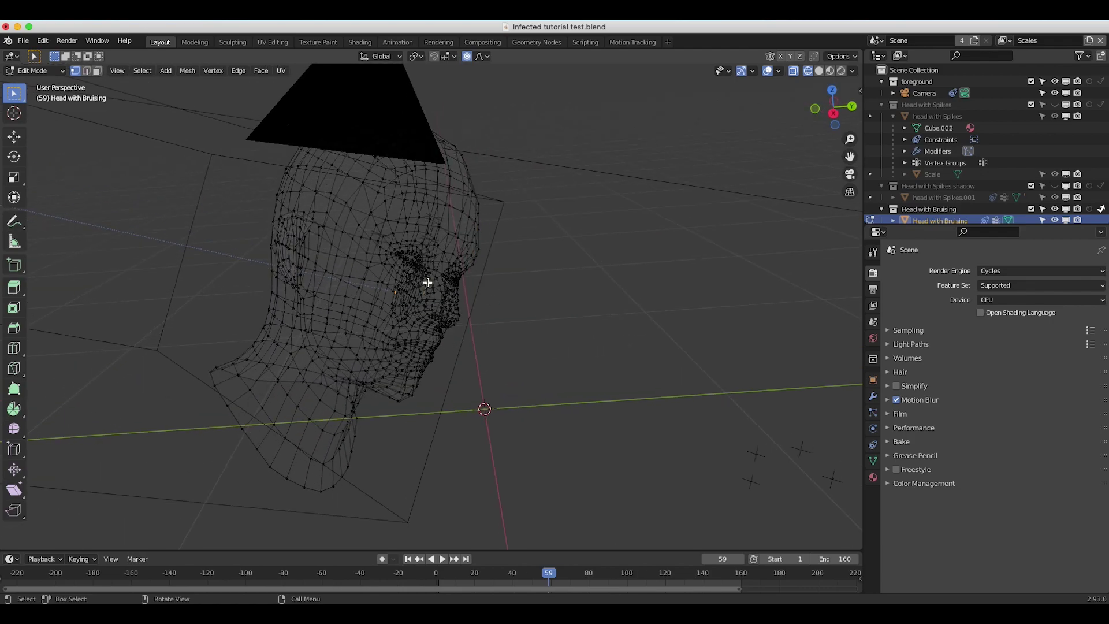
pyautogui.scroll(4, 427, 282)
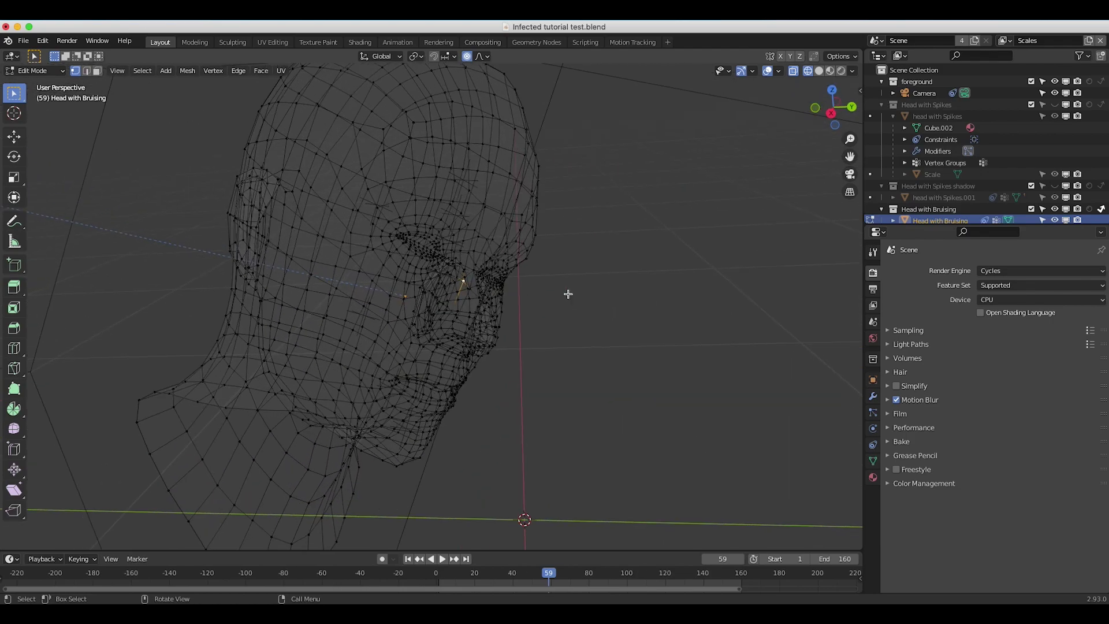
pyautogui.keyDown('shift'); pyautogui.scroll(2, 511, 273); pyautogui.keyUp('shift')
pyautogui.click(536, 220)
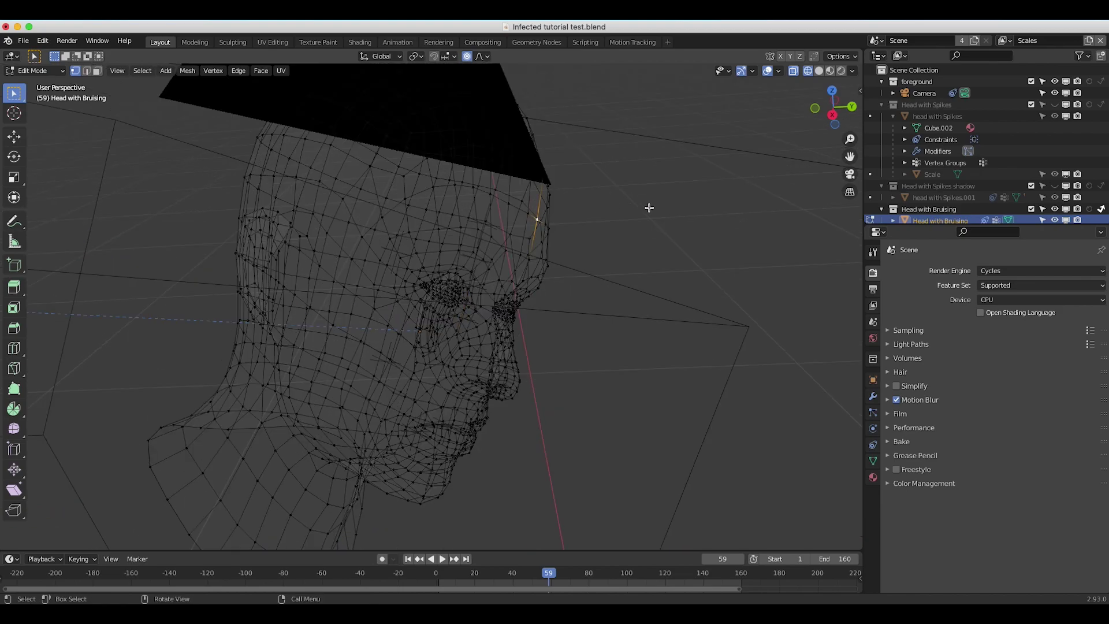
pyautogui.scroll(-3, 649, 208)
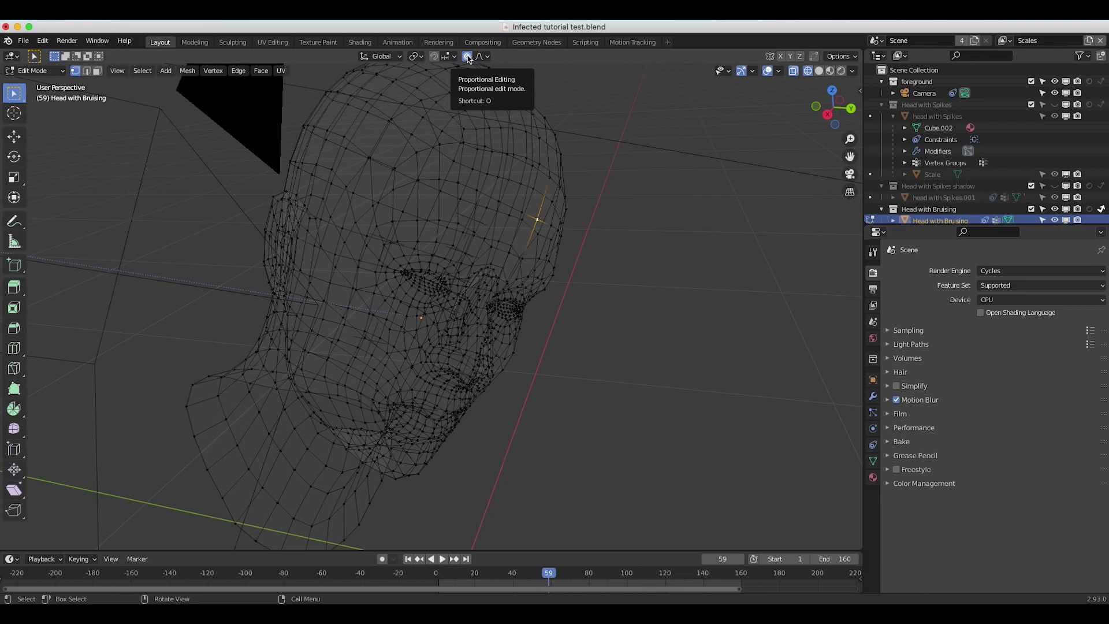
pyautogui.hscroll(-3, 525, 295)
pyautogui.hscroll(4, 525, 294)
pyautogui.press('g')
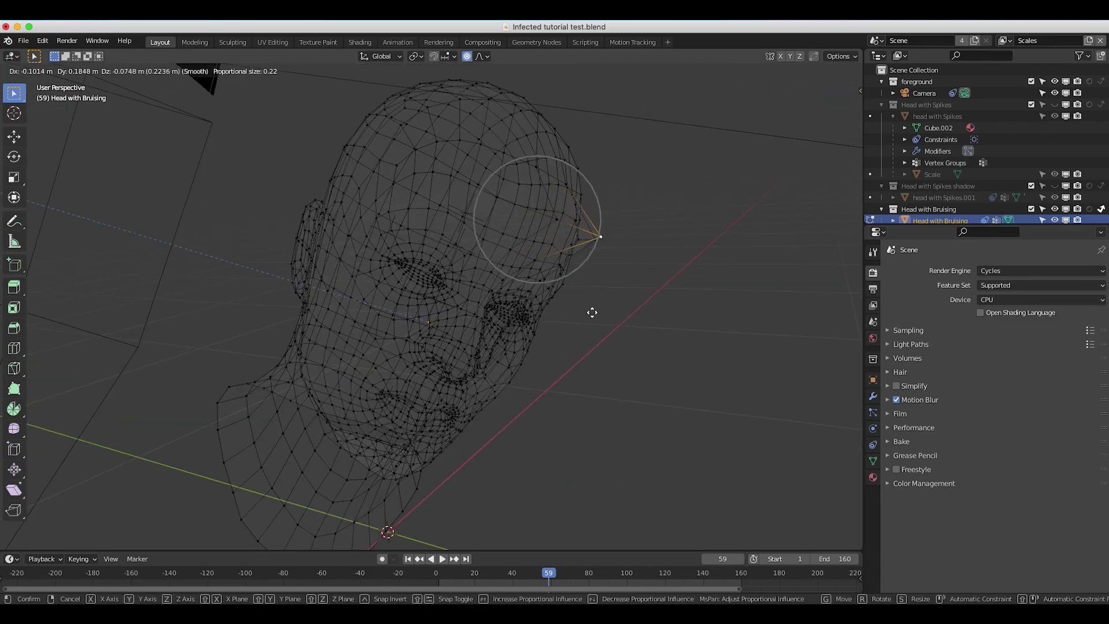
pyautogui.scroll(-20, 592, 312)
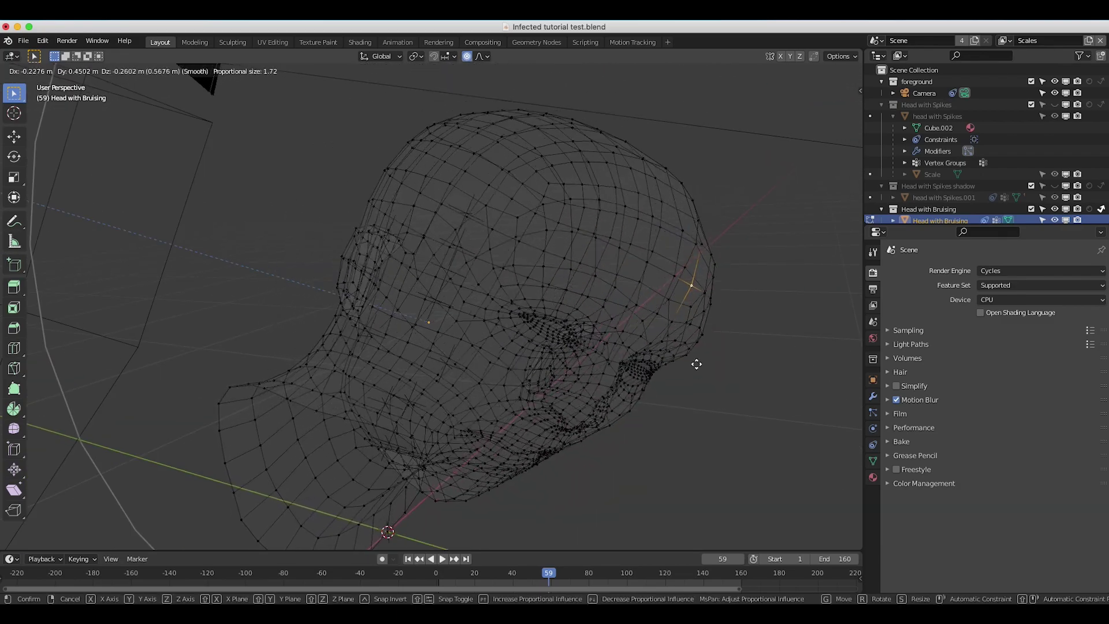
pyautogui.scroll(12, 431, 283)
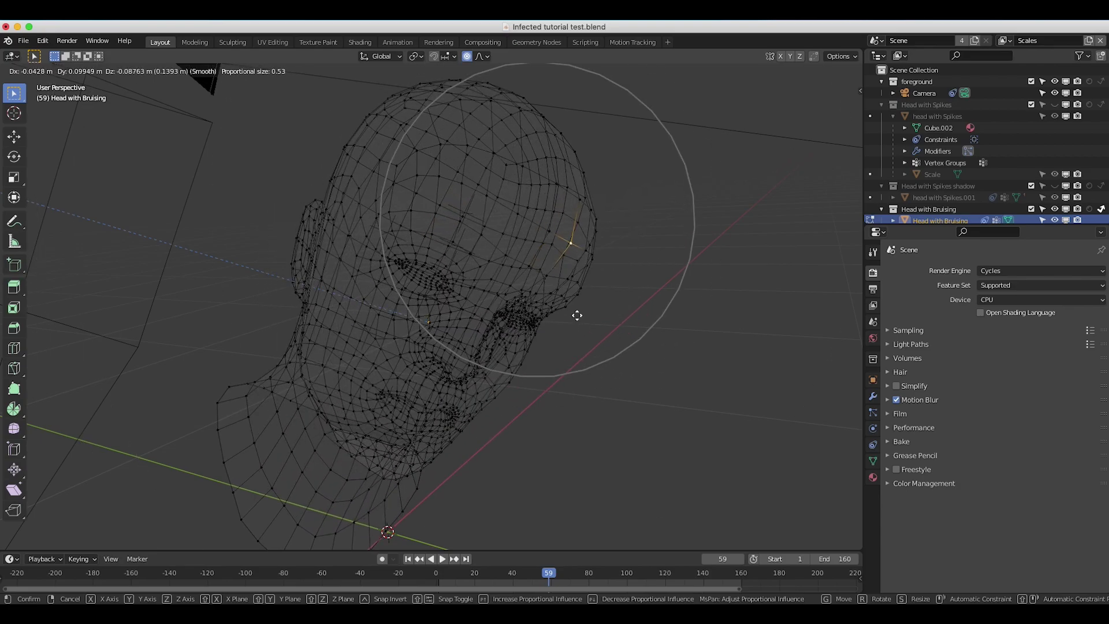
pyautogui.rightClick(567, 296)
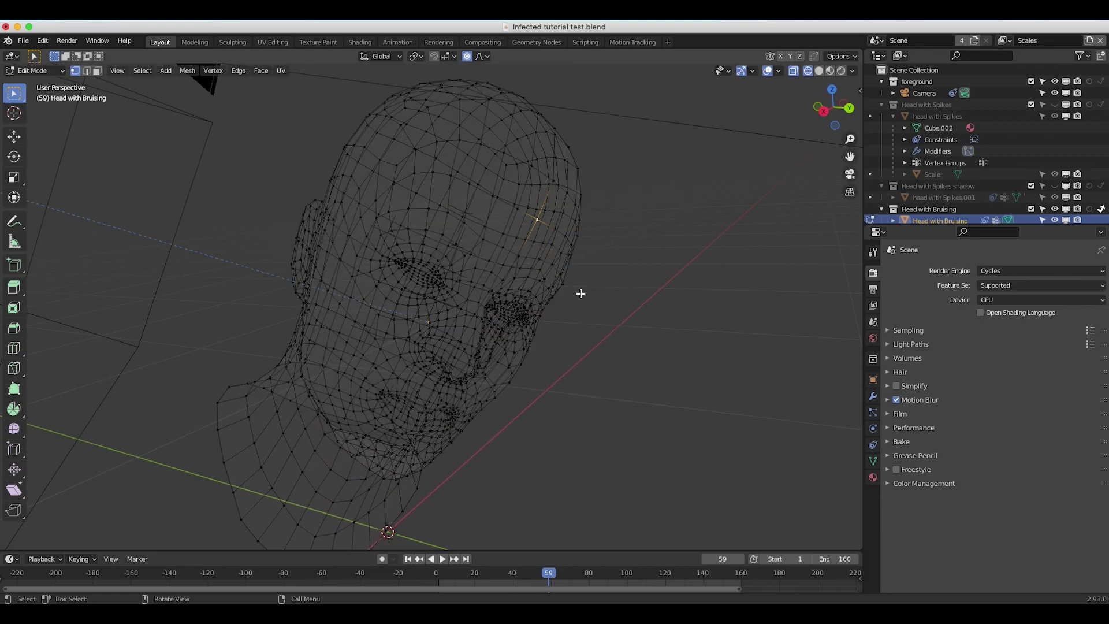
pyautogui.hscroll(-10, 507, 328)
pyautogui.hscroll(10, 508, 328)
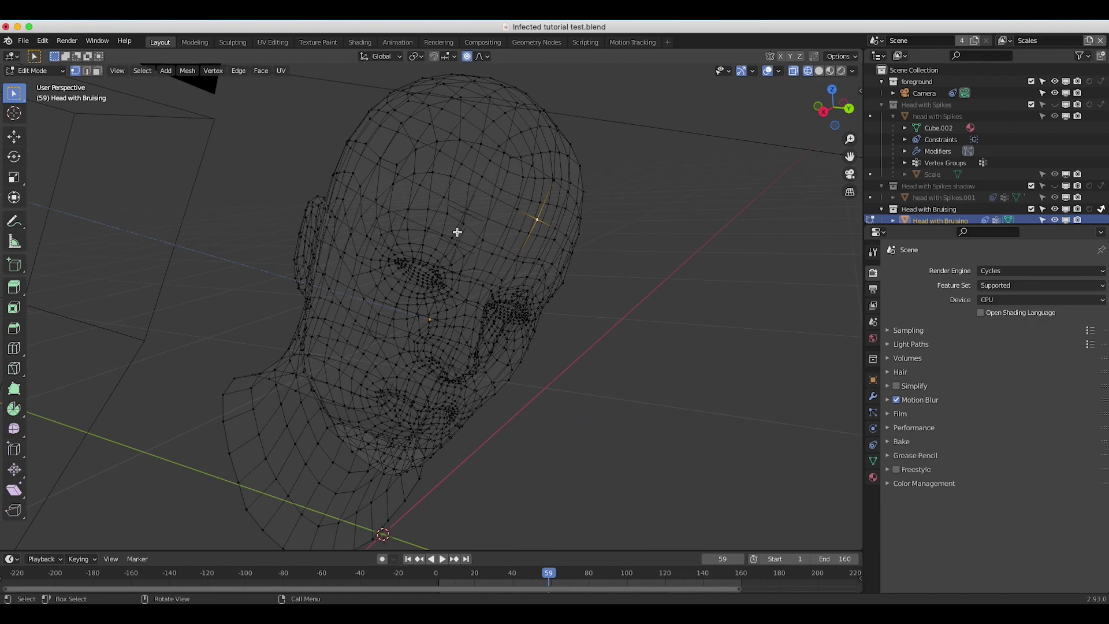
pyautogui.scroll(-2, 412, 339)
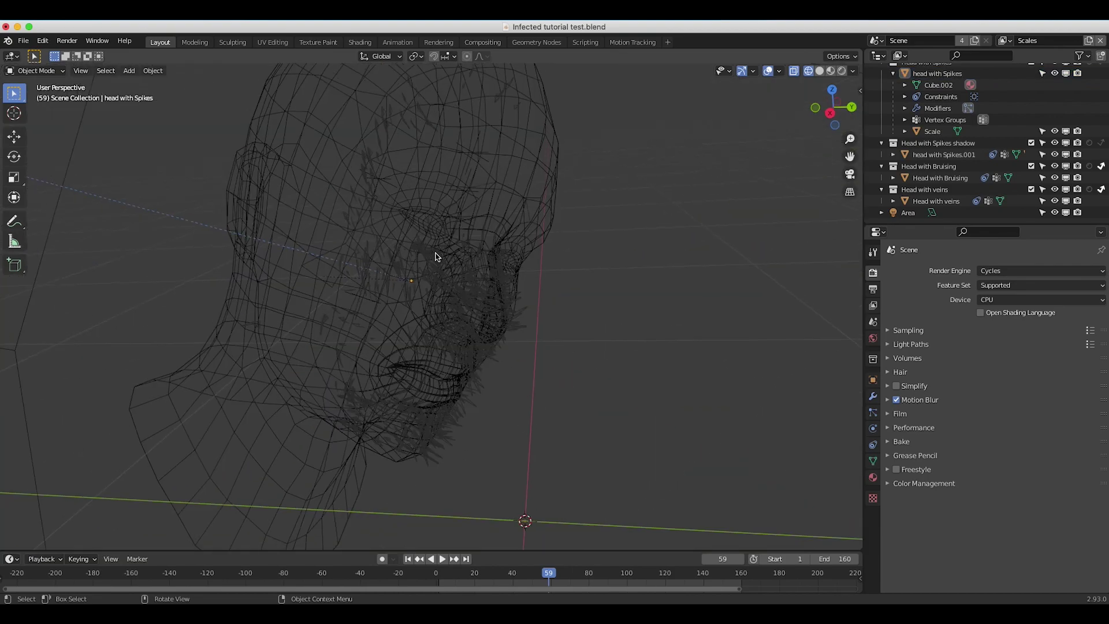
# Select the head with Spikes.001 mesh and switch to the Veins view layer.
pyautogui.click(479, 364)
pyautogui.moveTo(478, 364); pyautogui.dragTo(444, 146, button='middle')
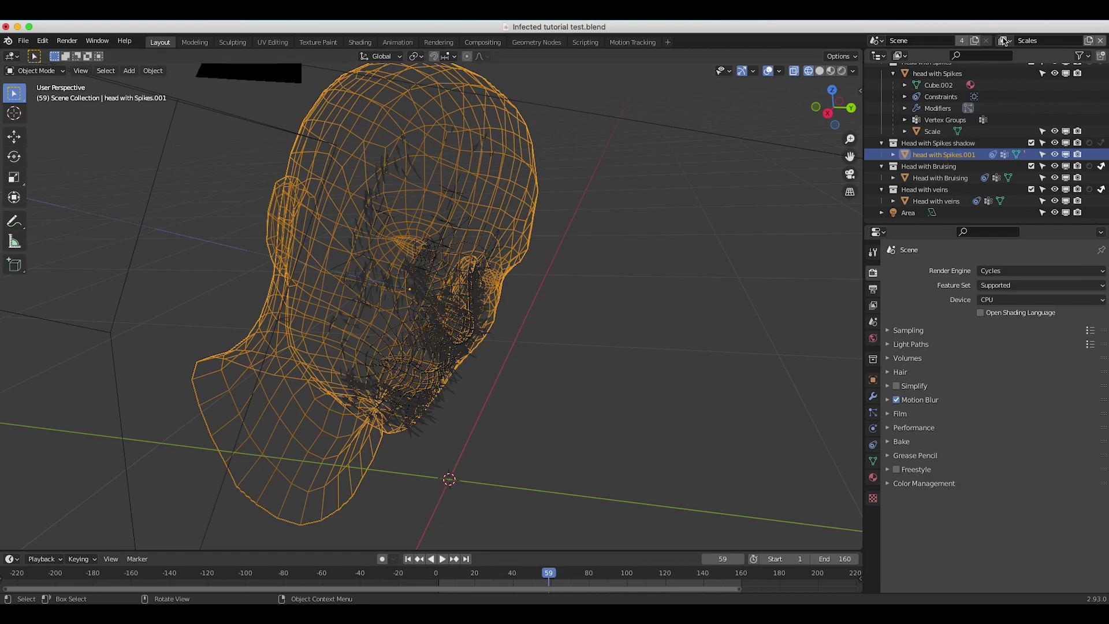
pyautogui.click(1003, 40)
pyautogui.click(887, 79)
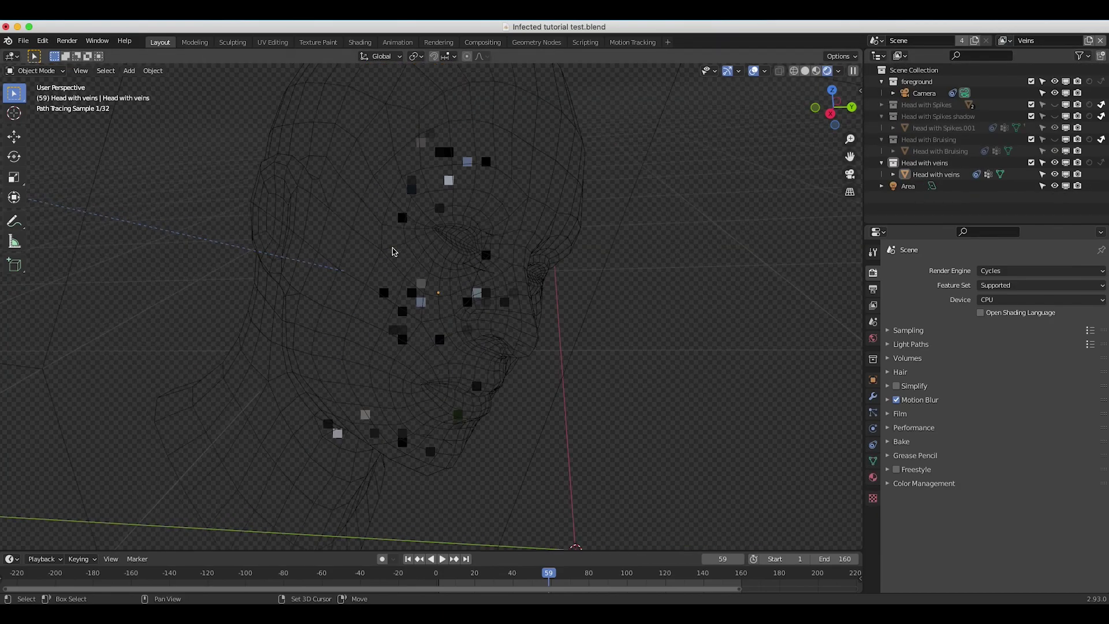
pyautogui.moveTo(393, 250); pyautogui.dragTo(563, 164, button='middle')
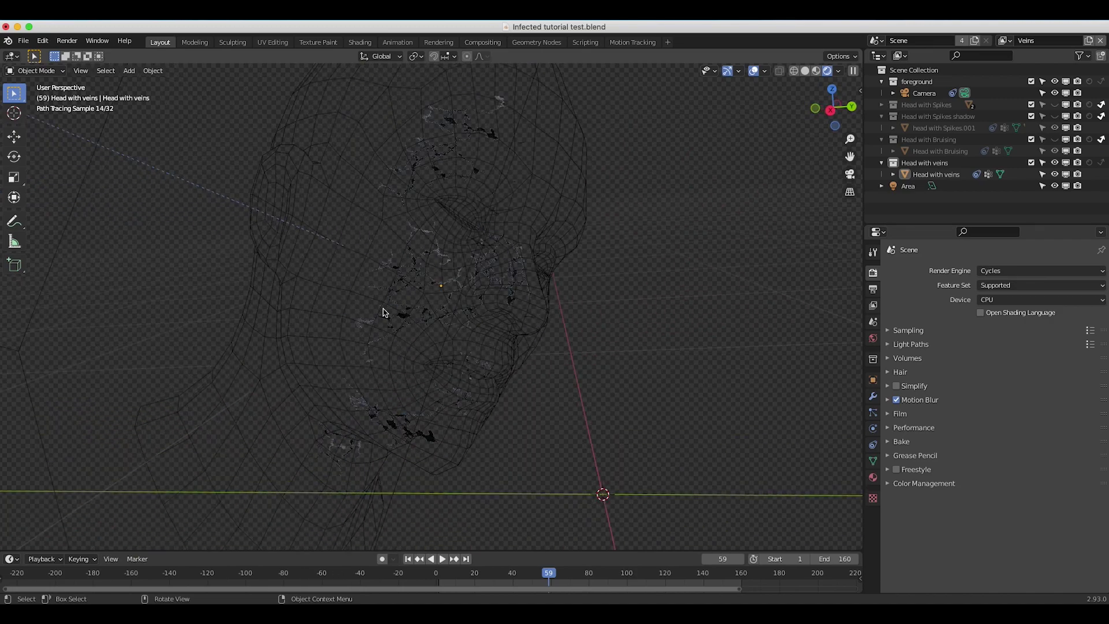
pyautogui.moveTo(383, 312); pyautogui.dragTo(506, 341, button='middle')
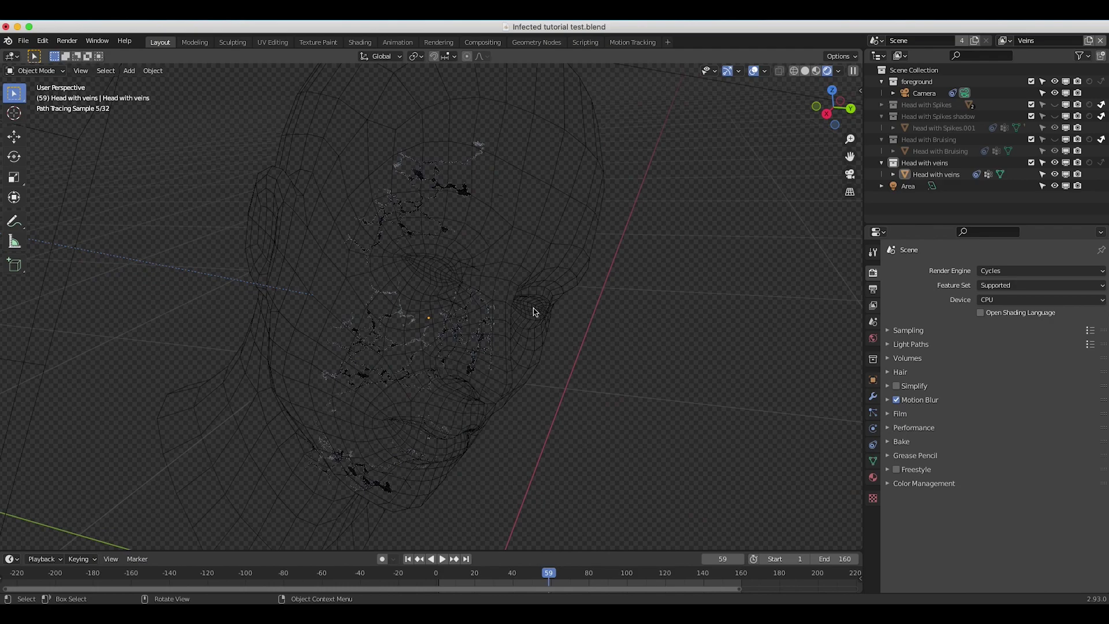
# Display Head with veins in Solid shading and open the Texture Paint workspace.
pyautogui.press('z')
pyautogui.click(408, 333)
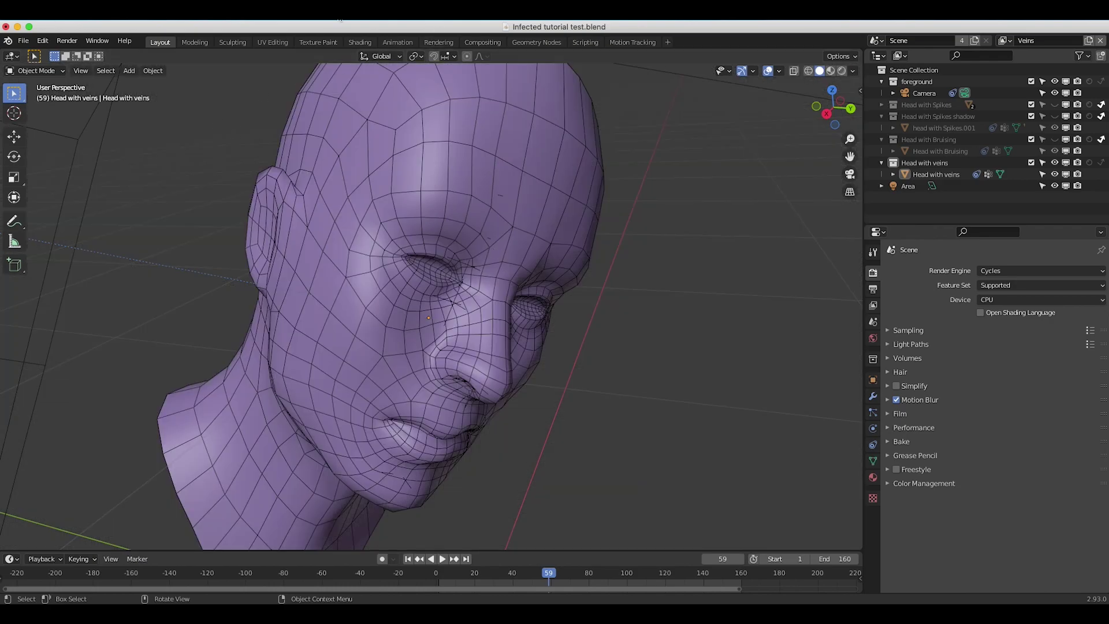
pyautogui.click(318, 42)
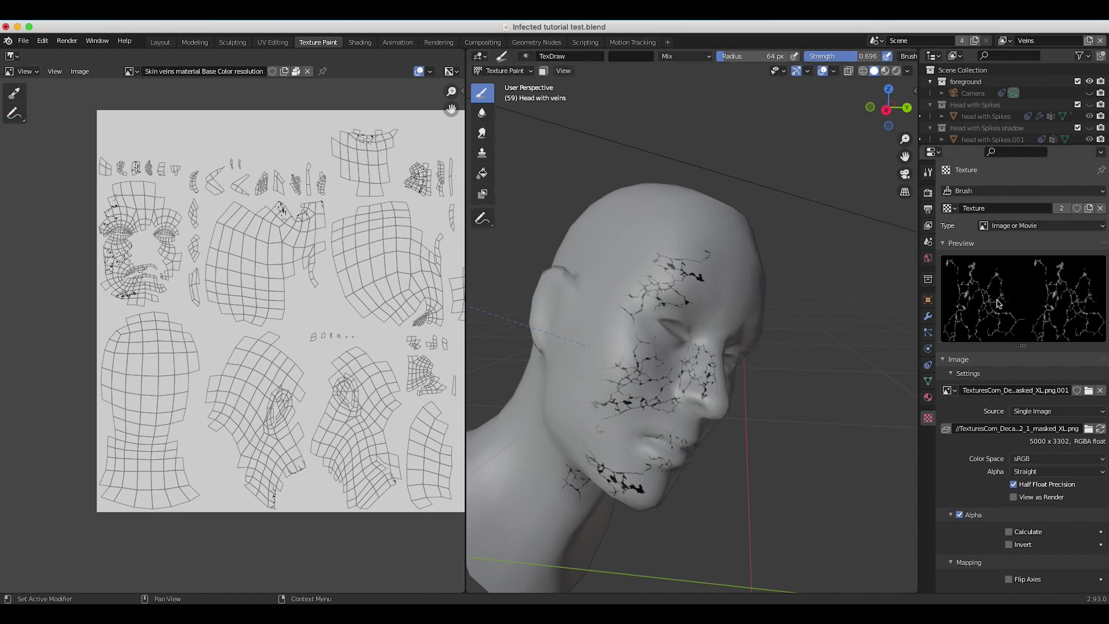
# Set the TexDraw brush's vein texture mapping to Stencil.
pyautogui.click(927, 173)
pyautogui.click(1032, 448)
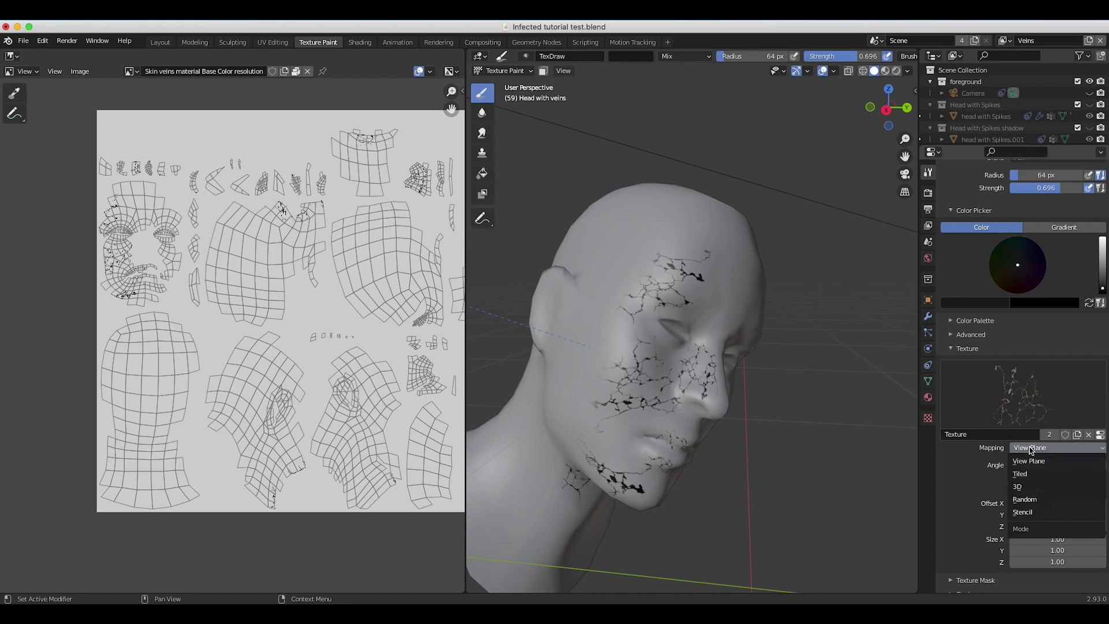
pyautogui.click(1019, 511)
# Paint the vein texture across the forehead of Head with veins using the TexDraw brush at 64 px radius and 0.696 strength.
pyautogui.scroll(1, 731, 290)
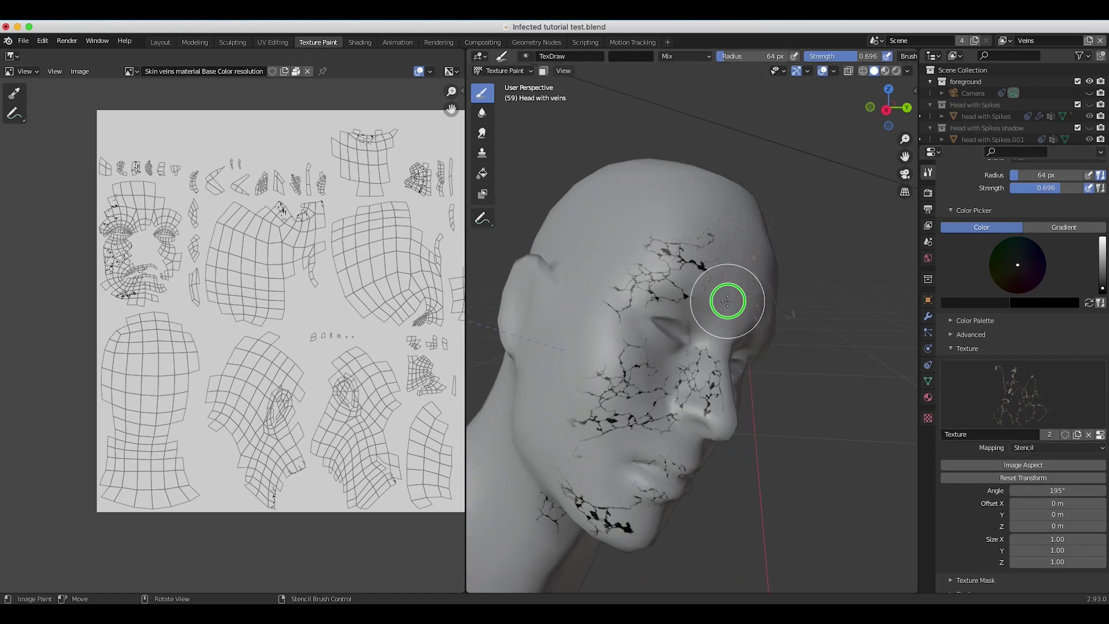
pyautogui.moveTo(728, 300); pyautogui.dragTo(743, 277, button='middle')
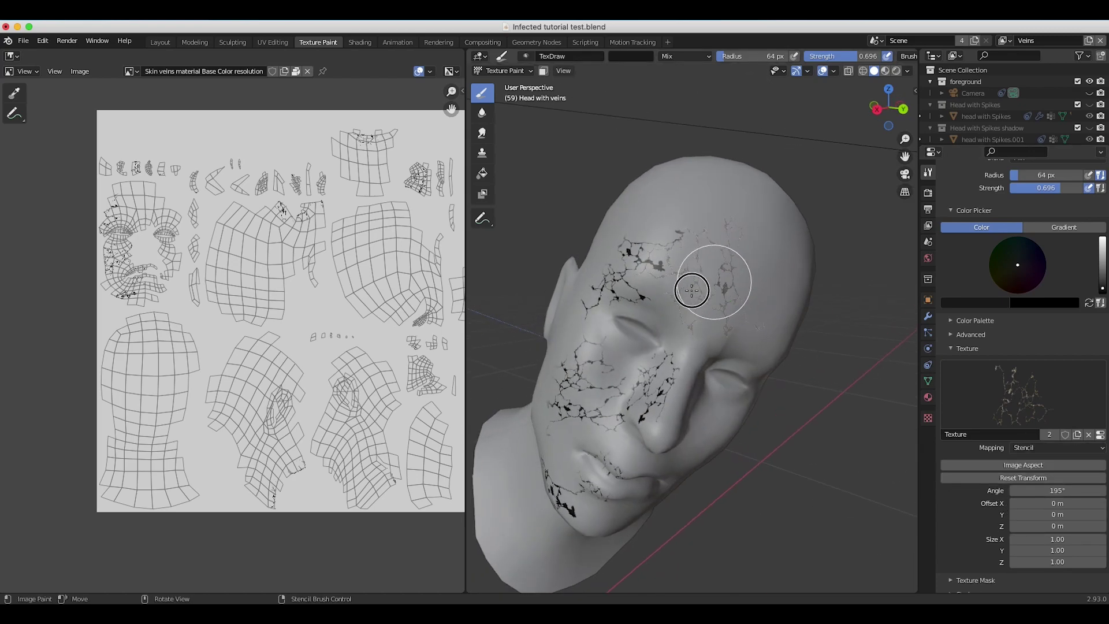
pyautogui.moveTo(684, 294); pyautogui.dragTo(742, 310)
pyautogui.moveTo(742, 310); pyautogui.dragTo(734, 302, button='middle')
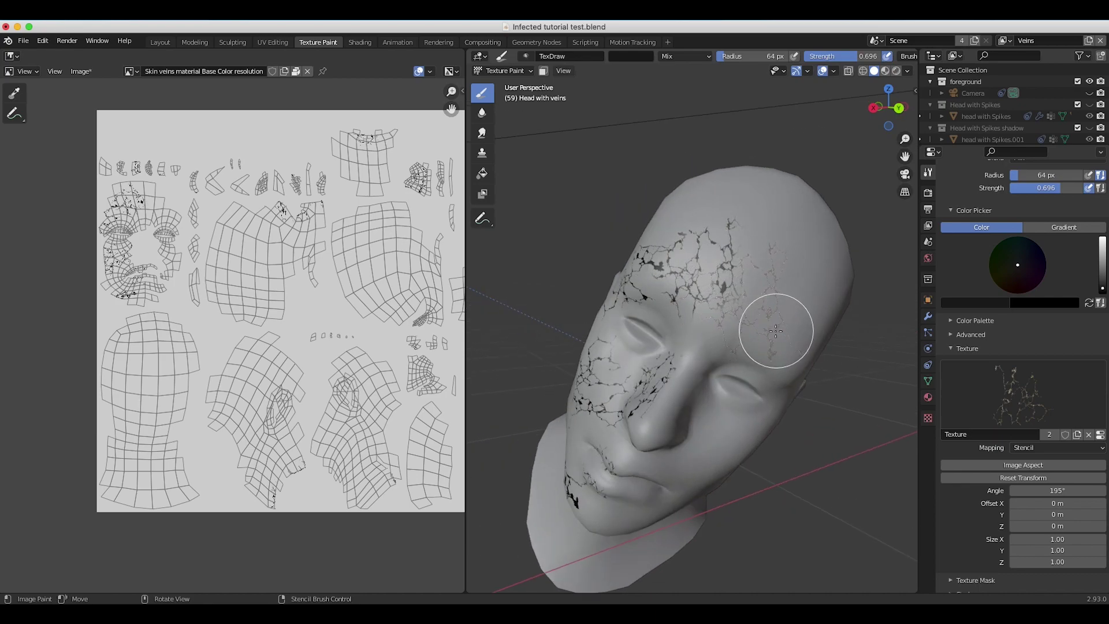
pyautogui.moveTo(775, 330); pyautogui.dragTo(744, 264)
pyautogui.moveTo(744, 264); pyautogui.dragTo(742, 271, button='middle')
pyautogui.moveTo(773, 282); pyautogui.dragTo(663, 366)
pyautogui.moveTo(663, 366); pyautogui.dragTo(638, 420, button='middle')
pyautogui.moveTo(601, 359); pyautogui.dragTo(662, 372, button='middle')
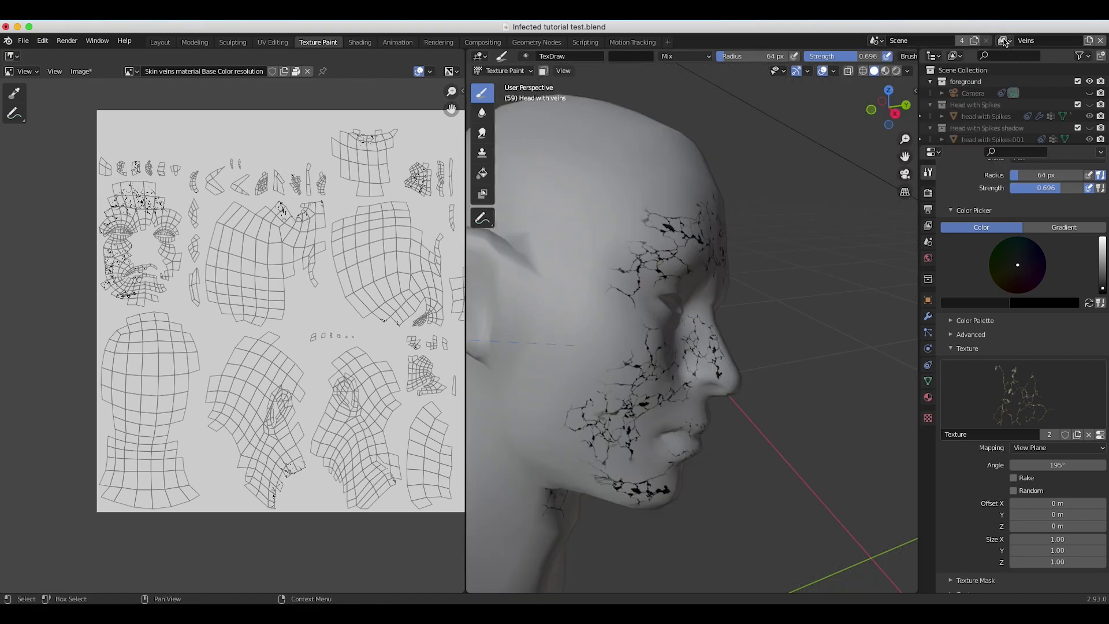
# Switch to the Initial Bruising view layer and examine Head with Bruising in Rendered shading.
pyautogui.click(1005, 41)
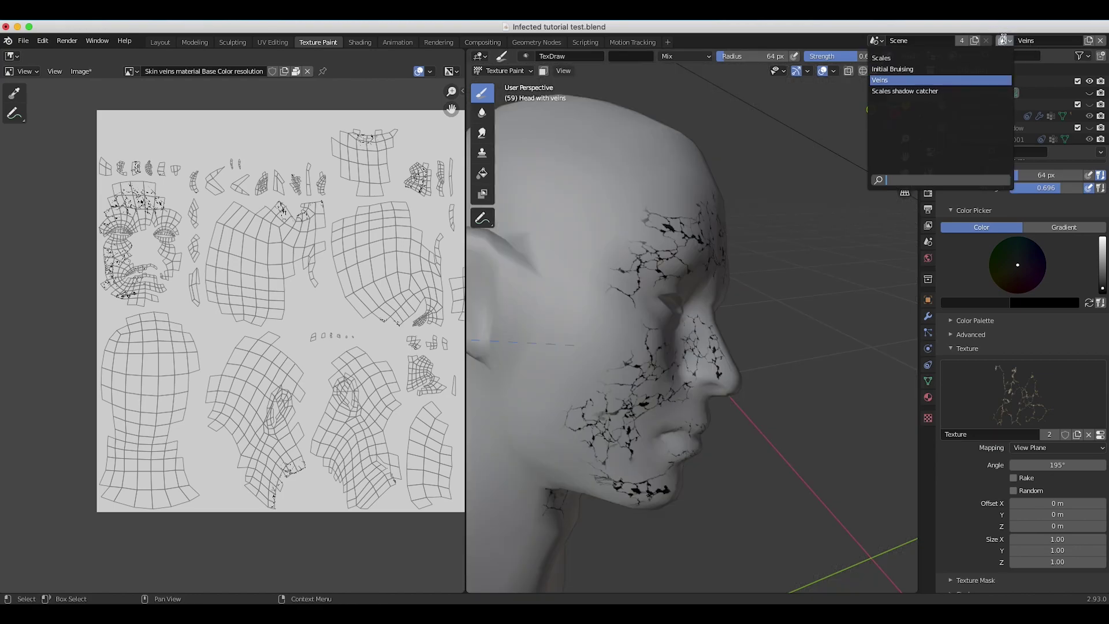
pyautogui.click(912, 69)
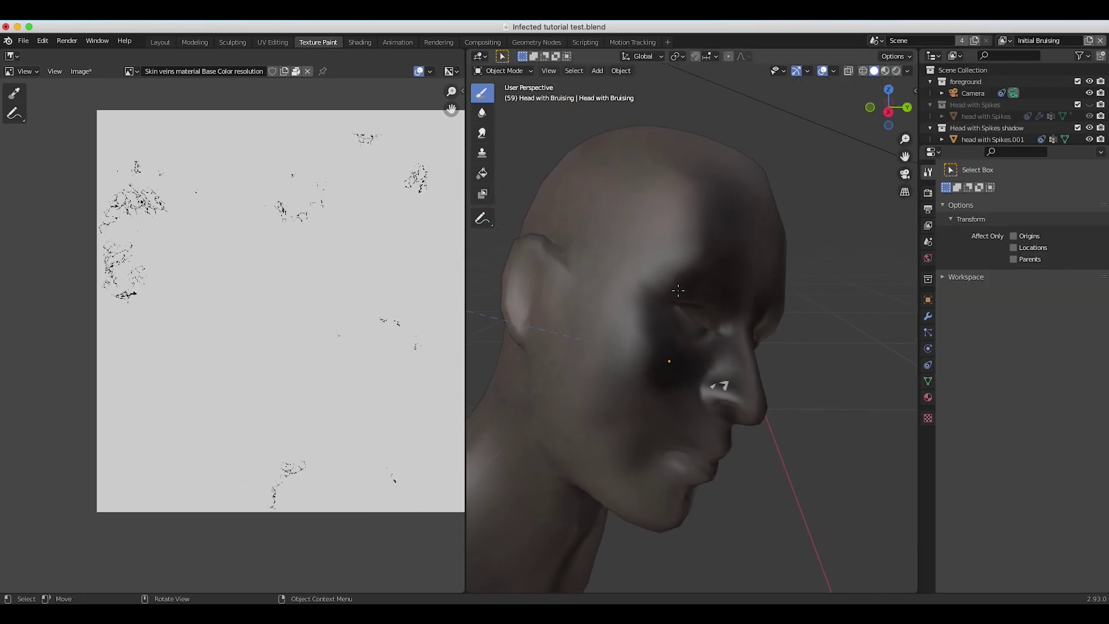
pyautogui.moveTo(678, 290); pyautogui.dragTo(567, 254, button='middle')
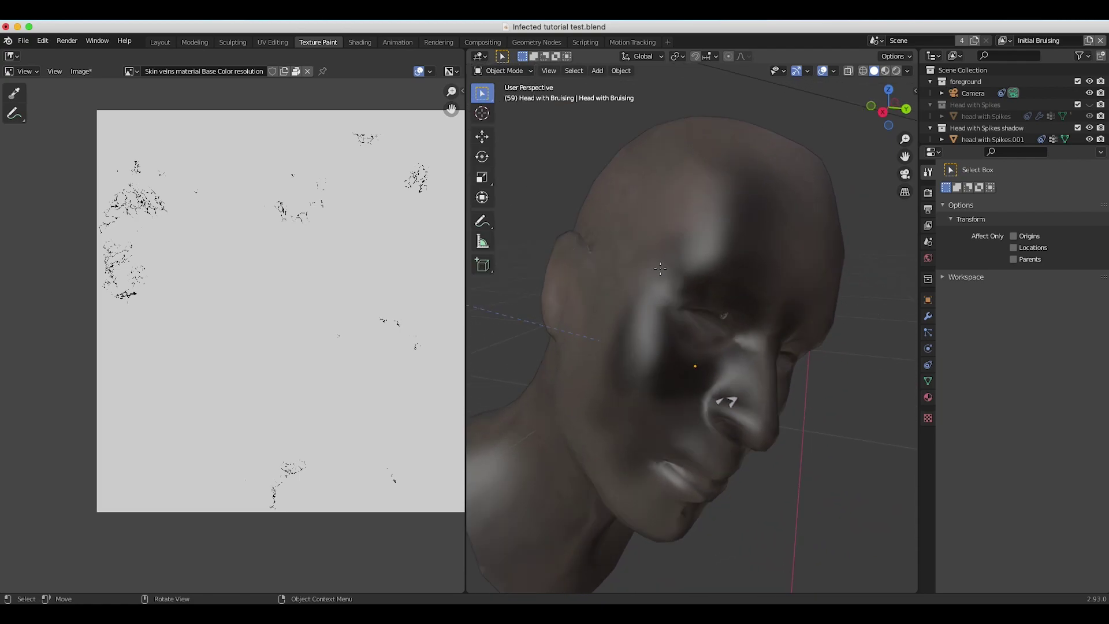
pyautogui.moveTo(689, 334); pyautogui.dragTo(748, 311, button='middle')
pyautogui.press('z')
pyautogui.click(710, 300)
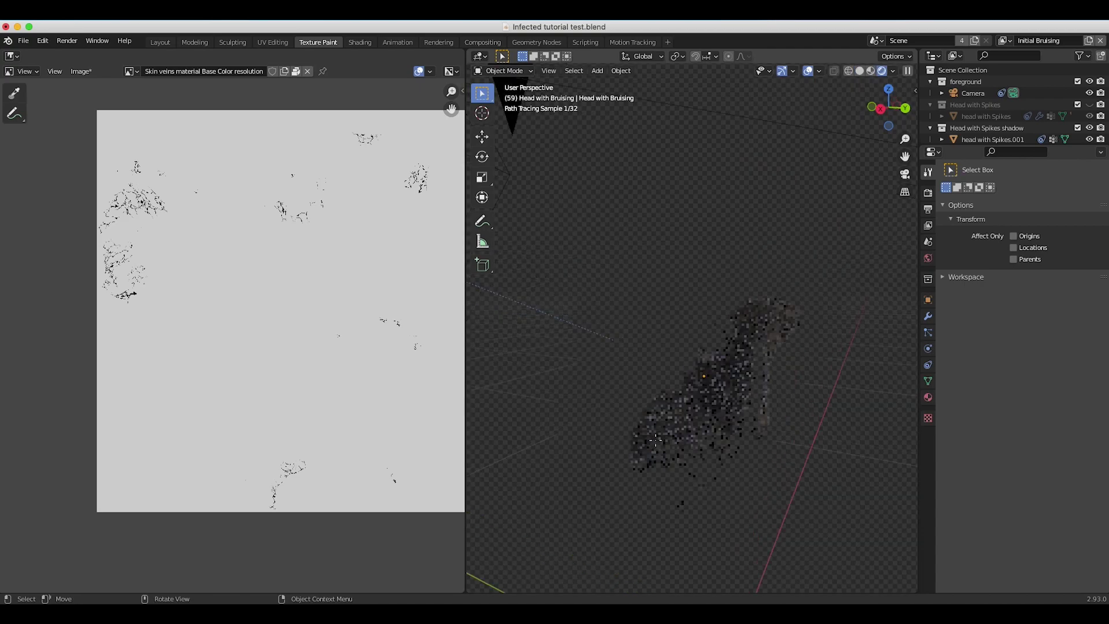
pyautogui.keyDown('shift'); pyautogui.moveTo(655, 440); pyautogui.dragTo(766, 291, button='middle'); pyautogui.keyUp('shift')
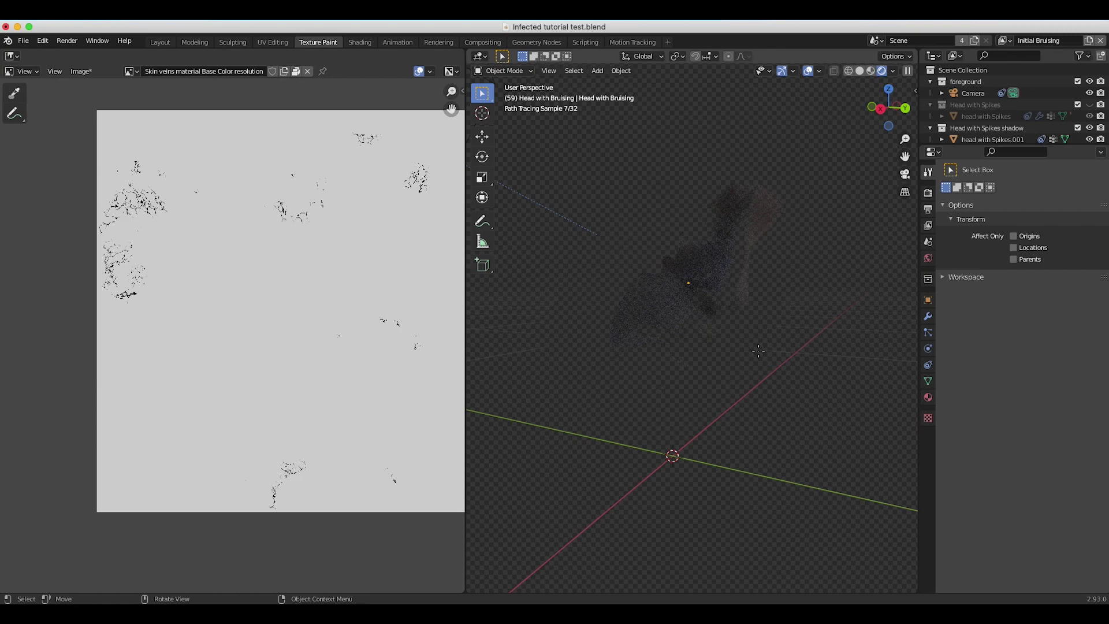
pyautogui.moveTo(693, 314); pyautogui.dragTo(693, 313, button='middle')
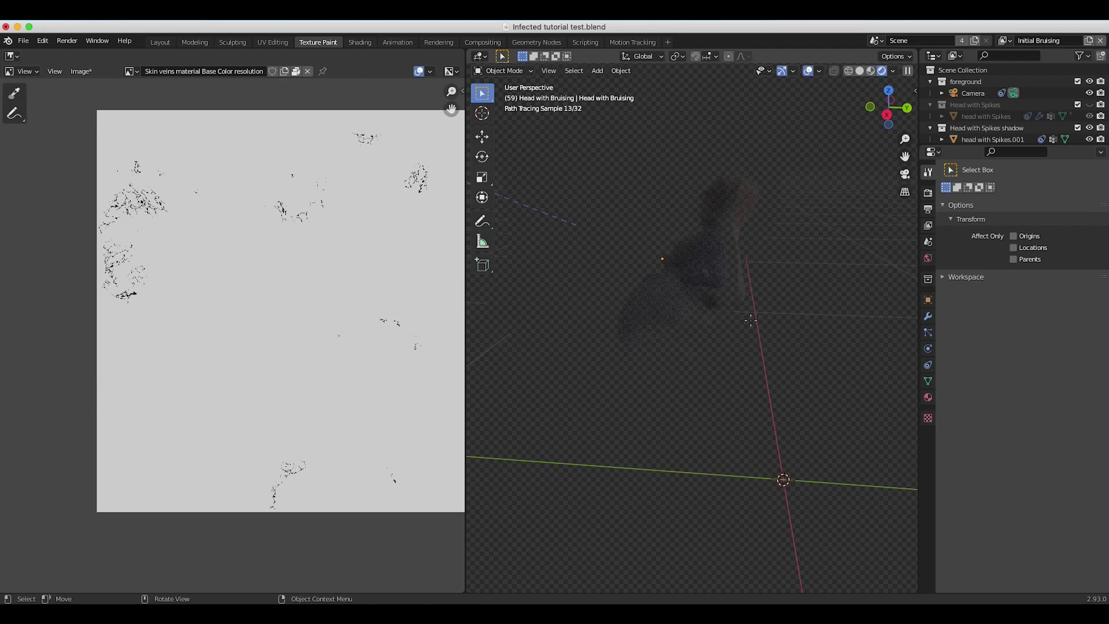
pyautogui.scroll(3, 691, 276)
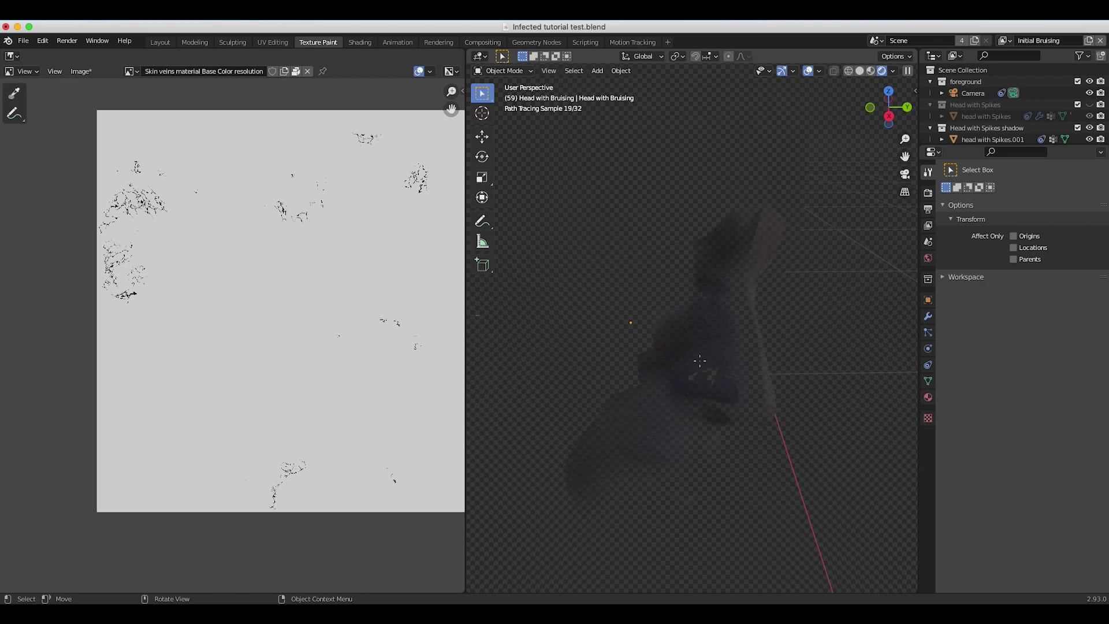
pyautogui.moveTo(699, 361); pyautogui.dragTo(714, 361, button='middle')
# Switch to the Scales view layer and display the spiked head in Wireframe shading.
pyautogui.click(1008, 40)
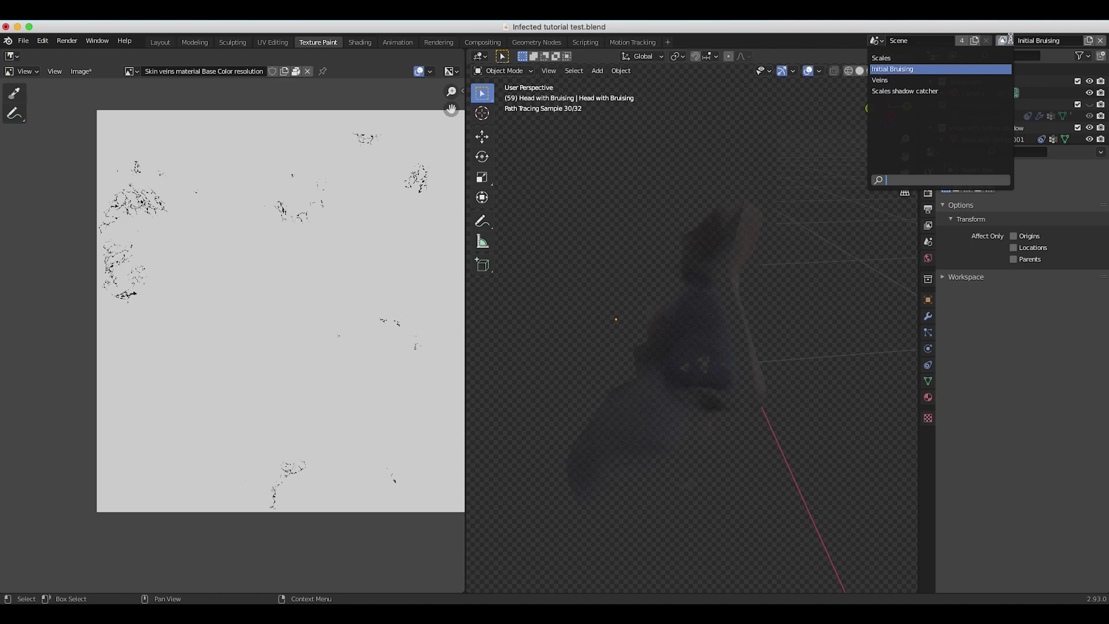
pyautogui.click(886, 58)
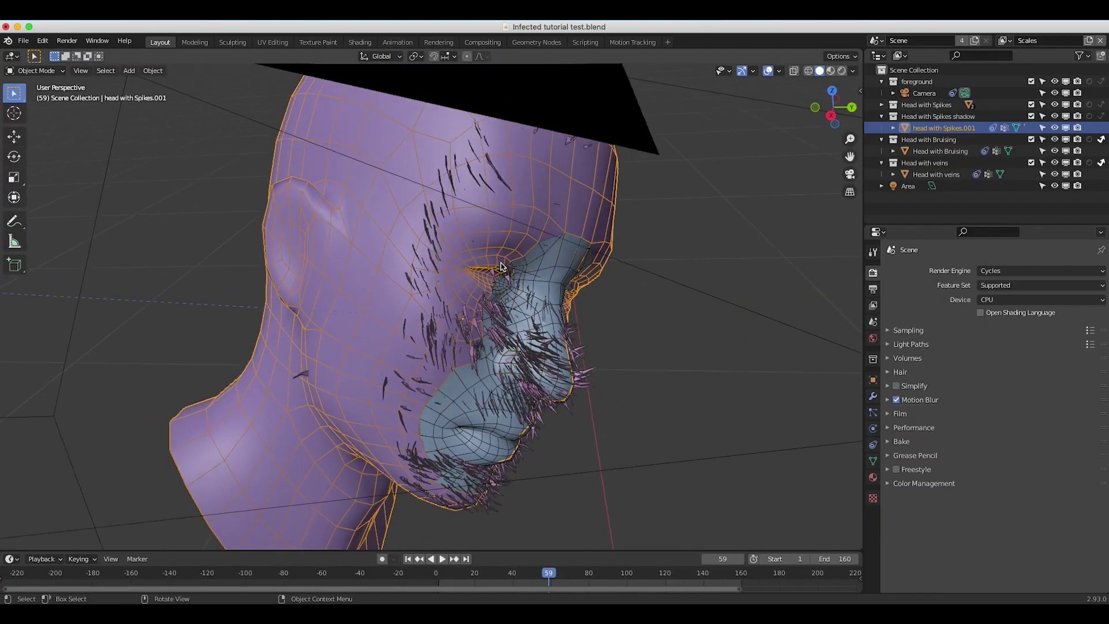
pyautogui.hscroll(5, 501, 263)
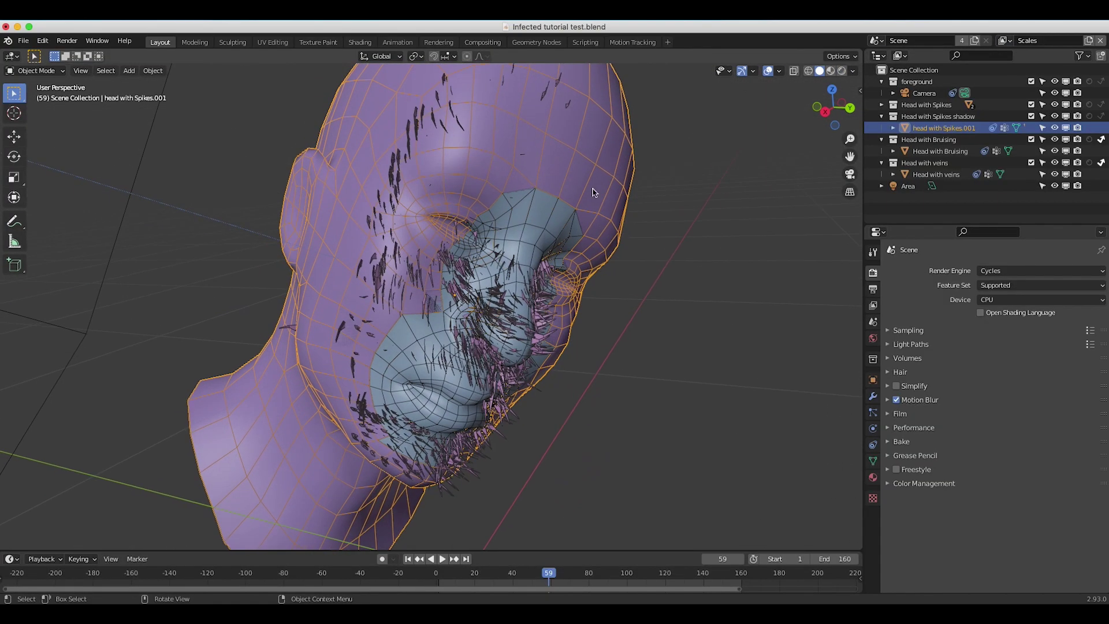
pyautogui.scroll(-5, 529, 256)
pyautogui.press('z')
pyautogui.click(341, 282)
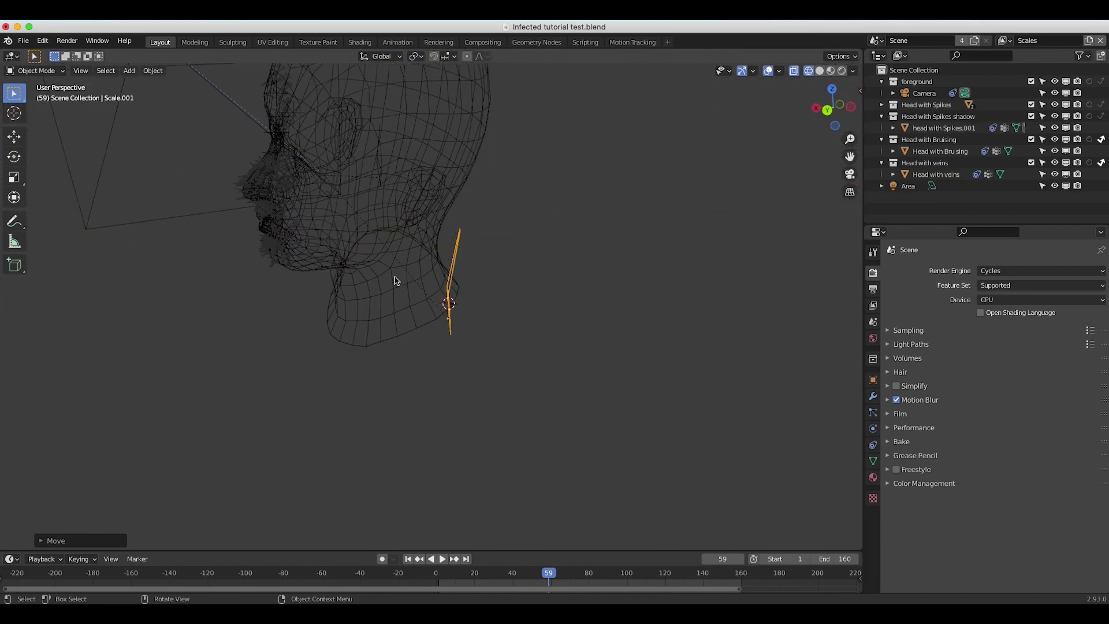
# Display the single Scale.001 spike in Rendered shading and examine its shape and surface texture up close.
pyautogui.moveTo(396, 280); pyautogui.dragTo(395, 281, button='middle')
pyautogui.press('z')
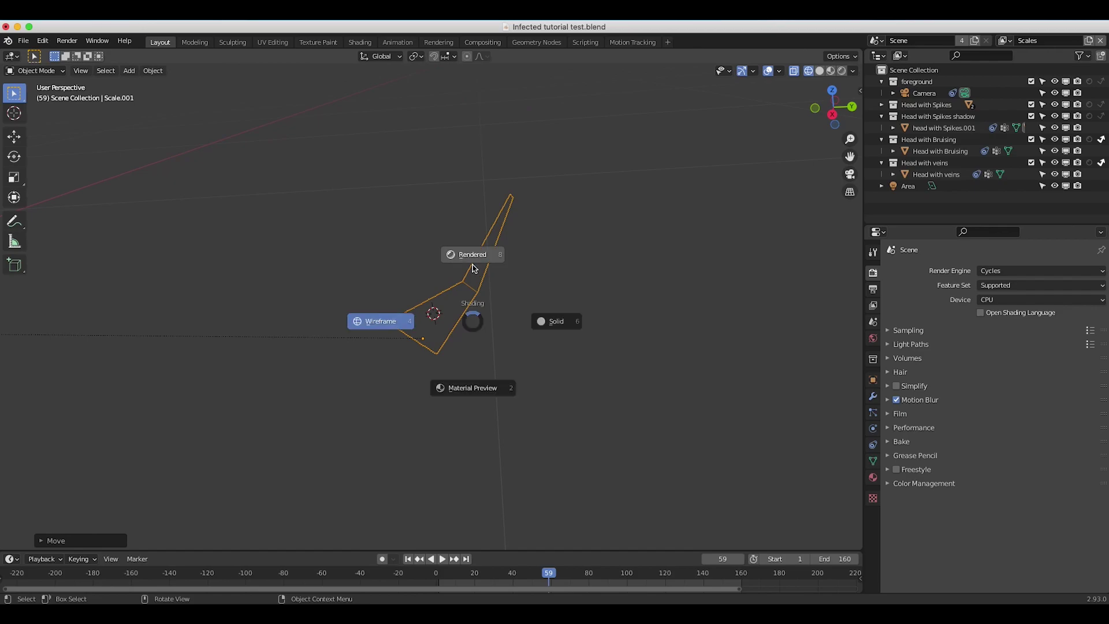
pyautogui.click(437, 253)
pyautogui.moveTo(385, 252); pyautogui.dragTo(392, 258, button='middle')
pyautogui.scroll(2, 385, 253)
pyautogui.click(390, 256)
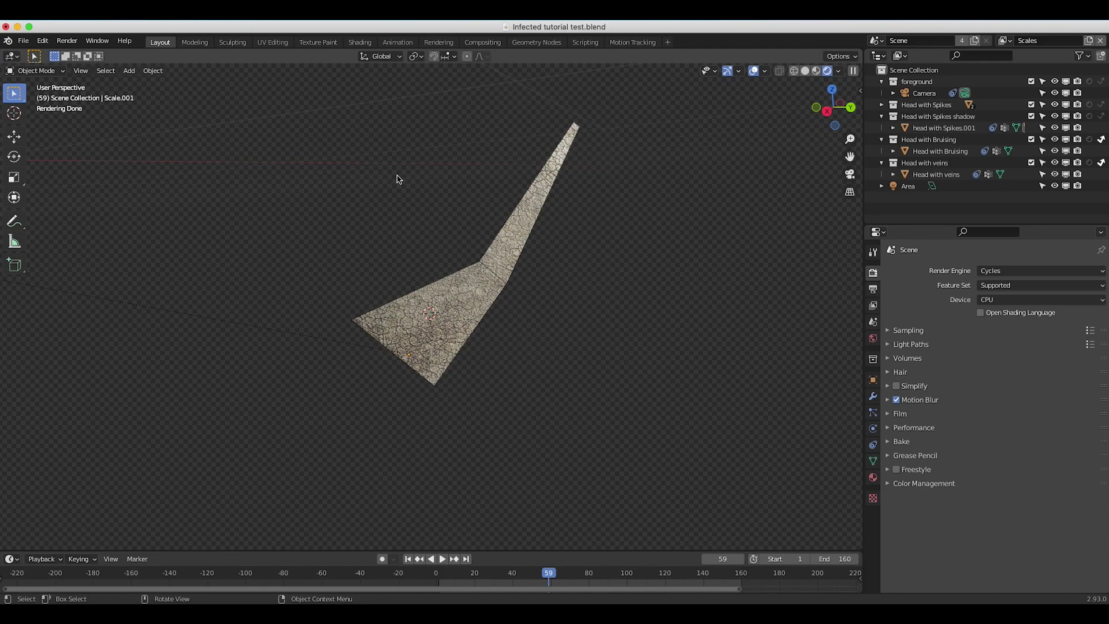
pyautogui.moveTo(469, 233); pyautogui.dragTo(469, 233, button='middle')
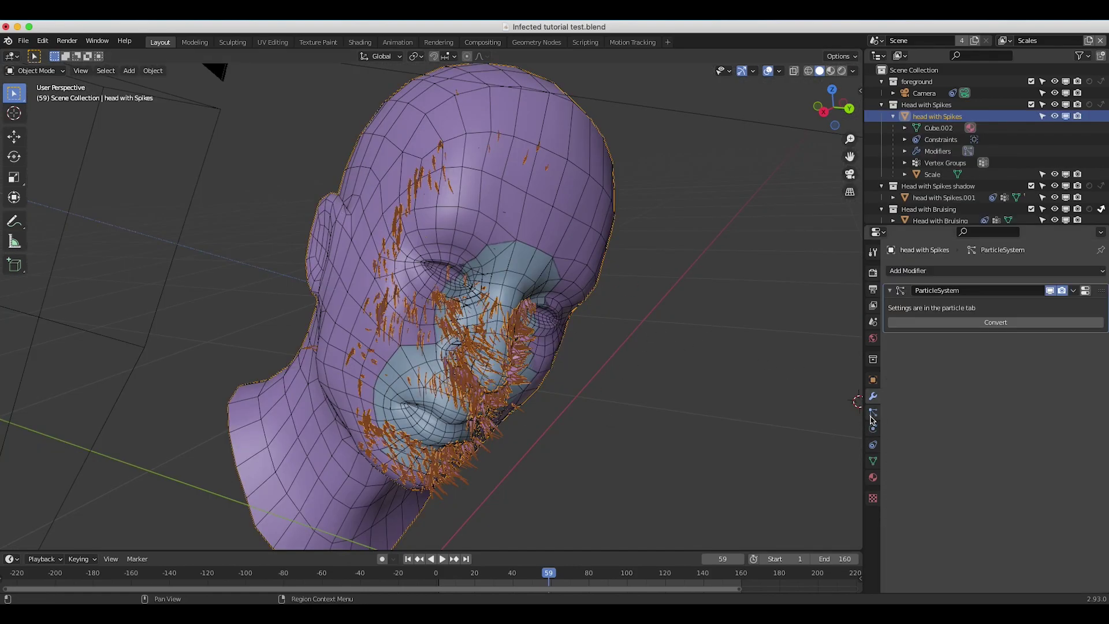
# Switch head with Spikes to Weight Paint mode and examine the painted weights around the brow, nose, mouth and chin.
pyautogui.moveTo(591, 343); pyautogui.dragTo(450, 376, button='middle')
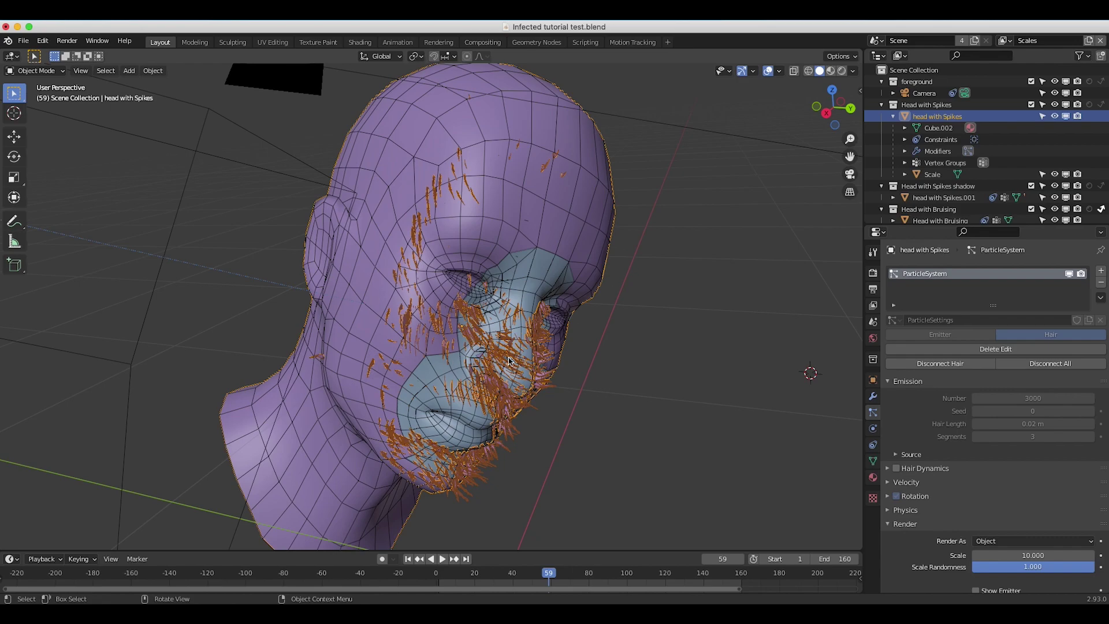
pyautogui.moveTo(509, 360); pyautogui.dragTo(646, 371, button='middle')
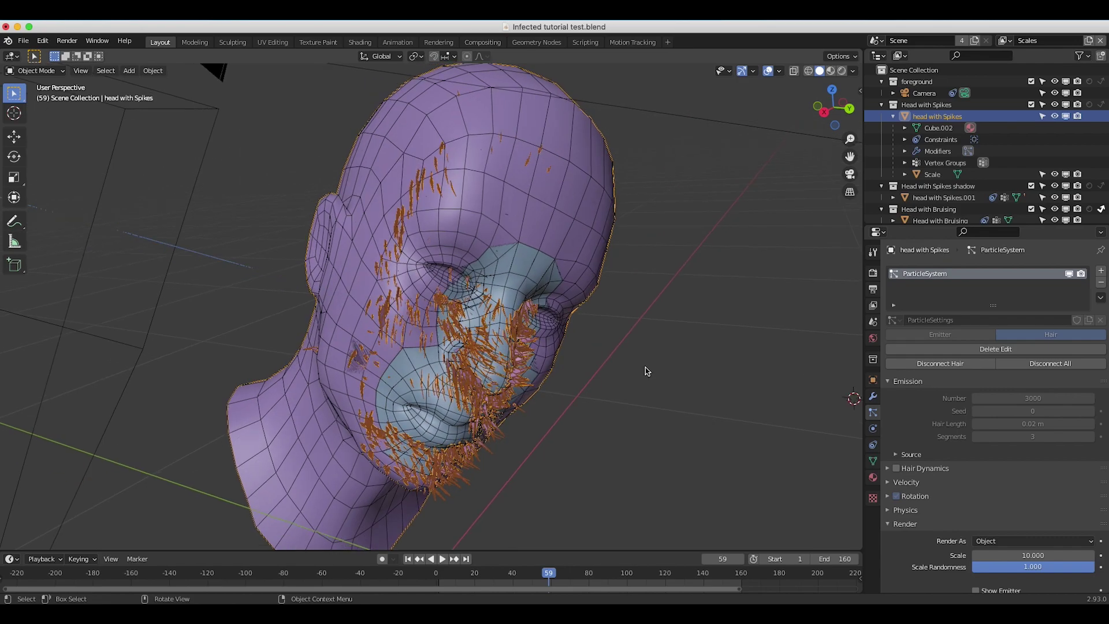
pyautogui.click(21, 72)
pyautogui.click(34, 134)
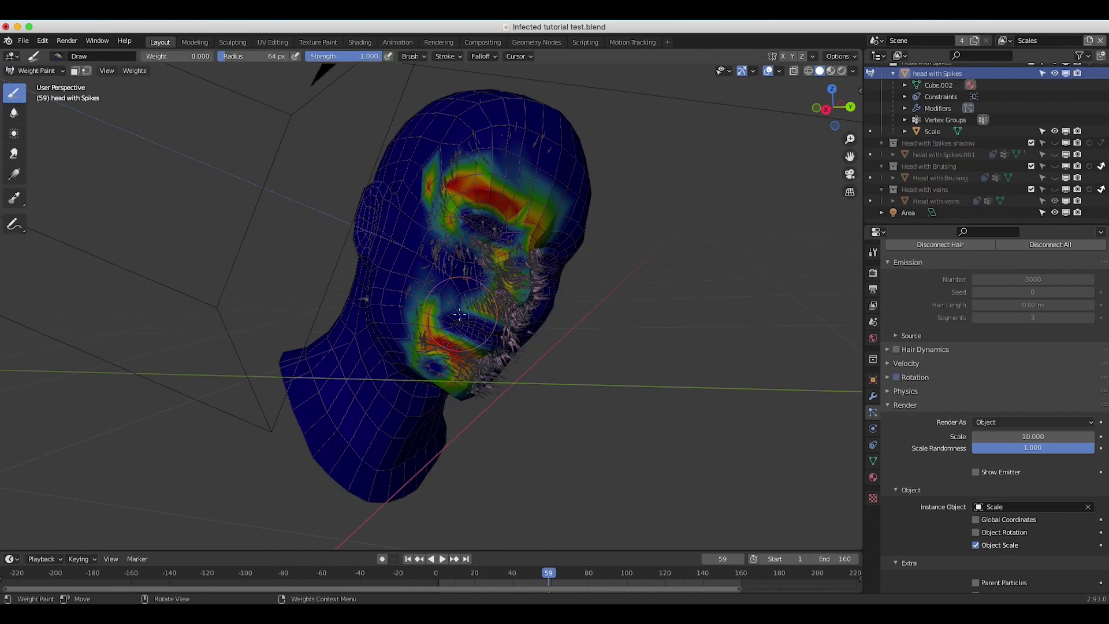
pyautogui.scroll(-1, 545, 225)
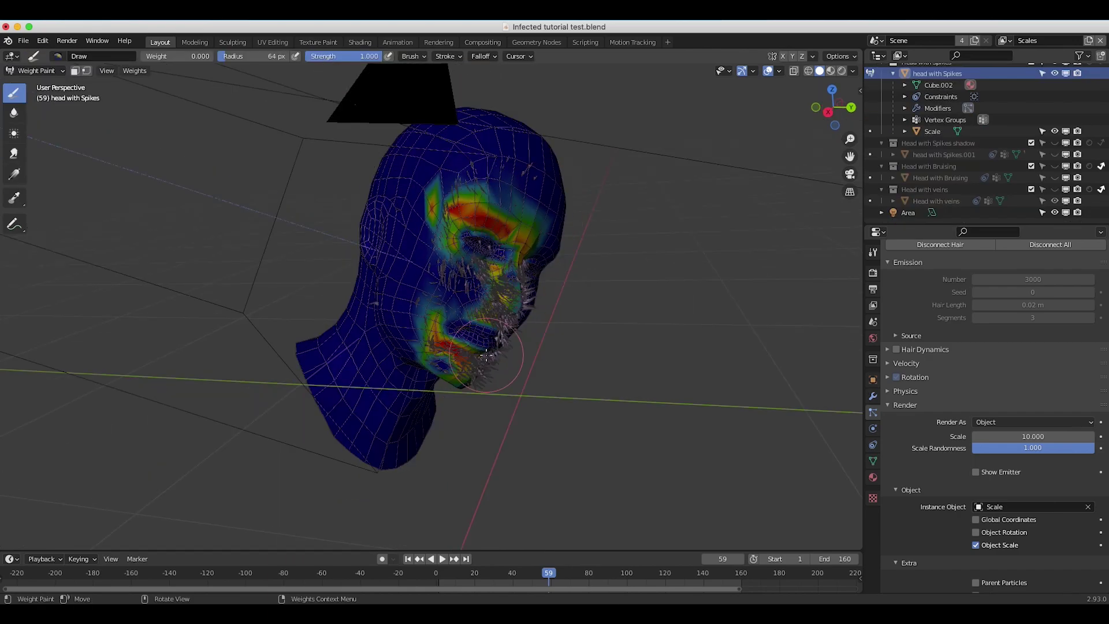
pyautogui.moveTo(486, 355)
pyautogui.mouseDown(button='middle')
pyautogui.moveTo(481, 368)
pyautogui.moveTo(343, 406)
pyautogui.mouseUp(button='middle')
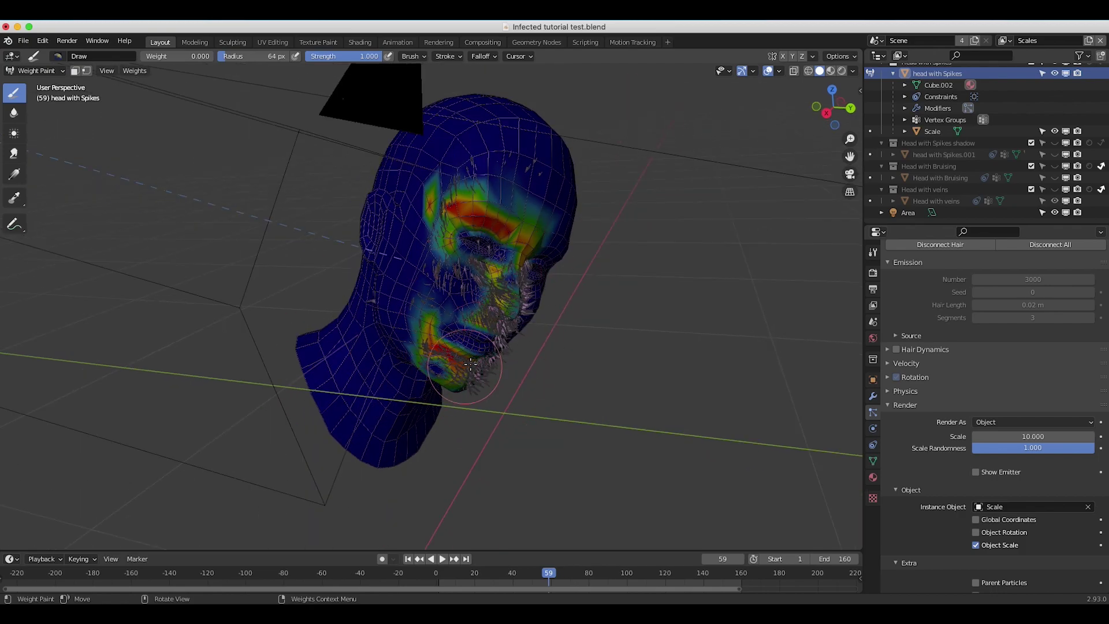
# Return head with Spikes to Object Mode and examine the vertex group assigned to the particle system's Density.
pyautogui.hotkey('ctrl', 'Tab')
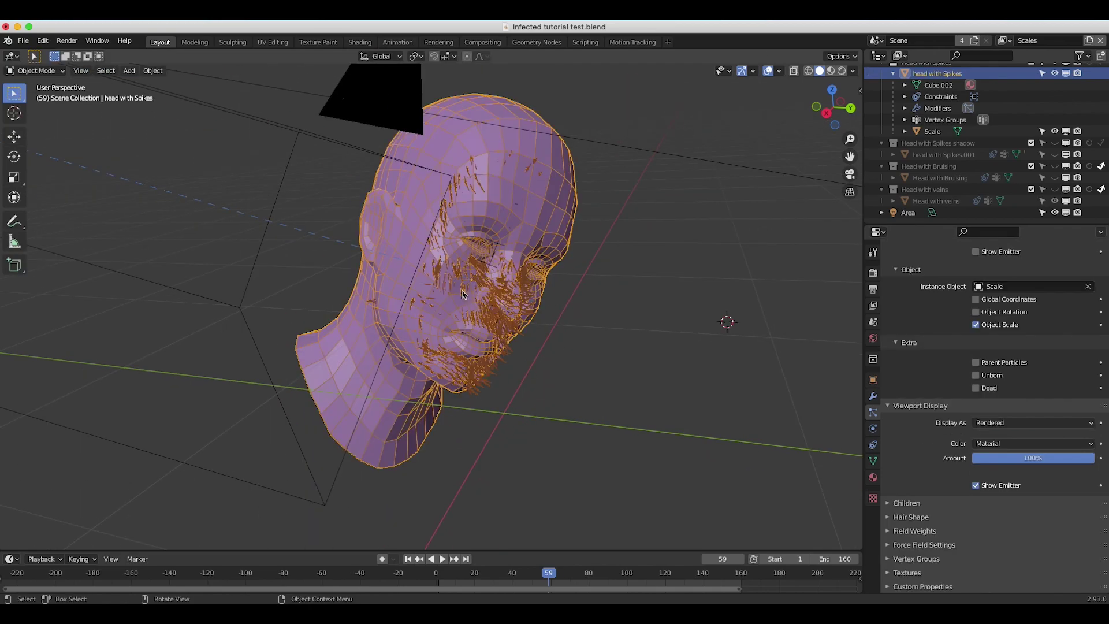
pyautogui.click(892, 556)
pyautogui.scroll(-4, 947, 525)
pyautogui.moveTo(437, 207); pyautogui.dragTo(441, 216, button='middle')
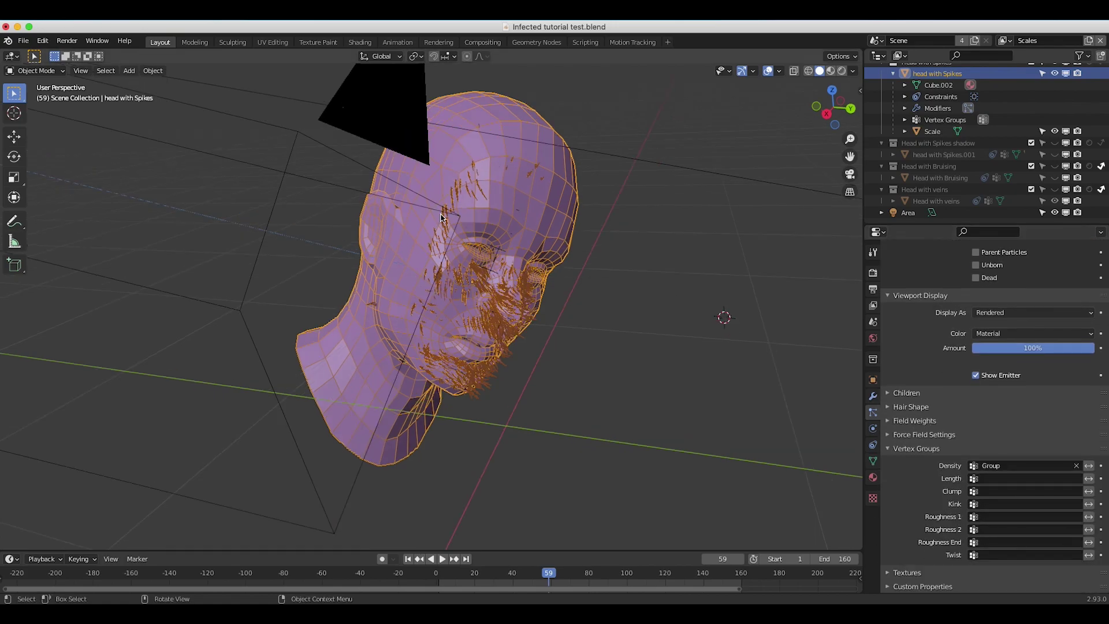
pyautogui.moveTo(450, 356); pyautogui.dragTo(501, 254, button='middle')
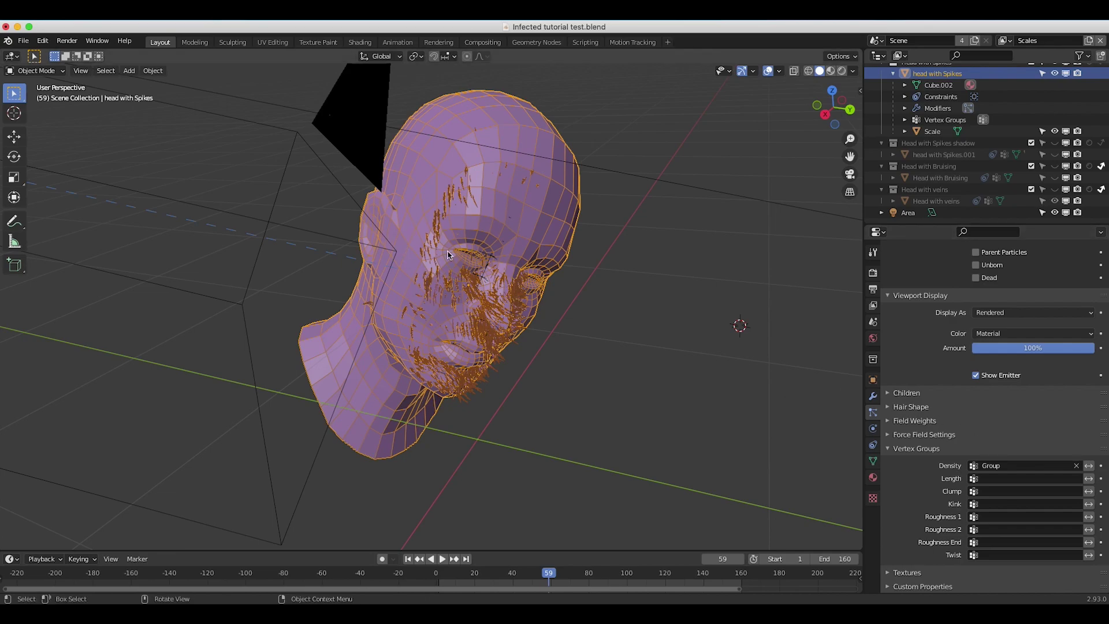
pyautogui.moveTo(446, 373); pyautogui.dragTo(504, 324, button='middle')
# Enter Particle Edit mode and comb the spikes around the nose, mouth and chin with the Comb brush at 50 px radius and 0.500 strength.
pyautogui.click(44, 71)
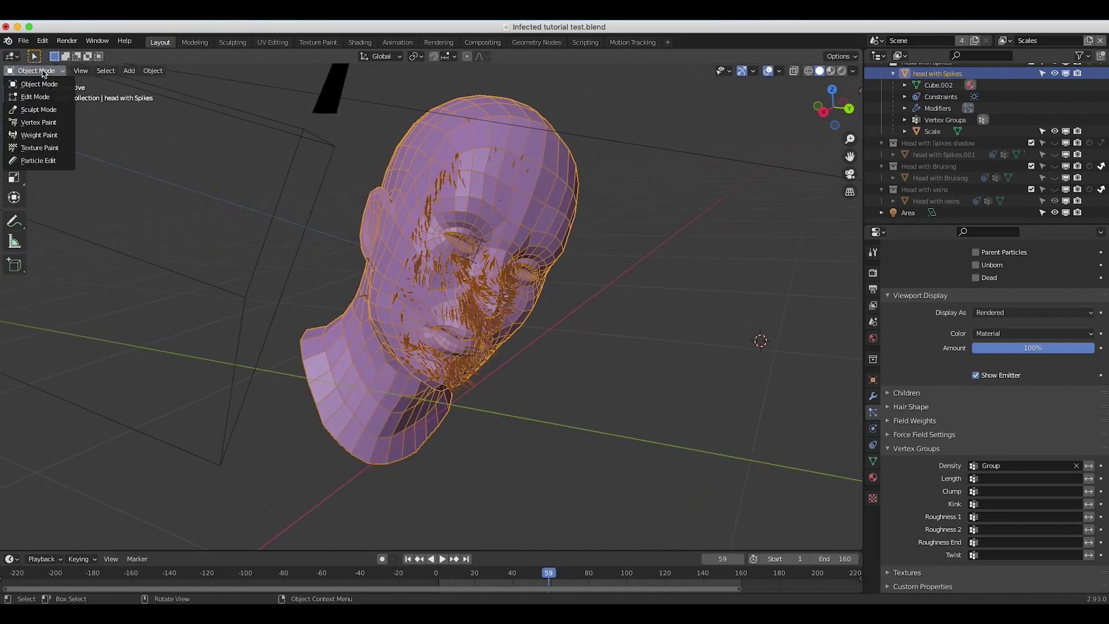
pyautogui.click(23, 159)
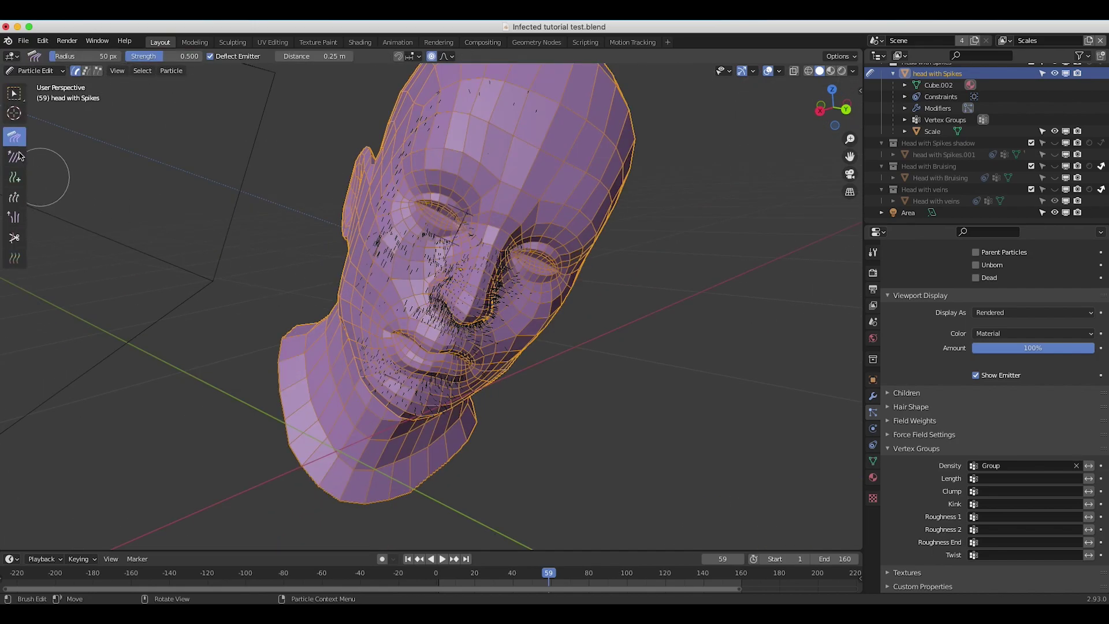
pyautogui.moveTo(142, 232); pyautogui.dragTo(146, 240, button='middle')
pyautogui.moveTo(484, 307); pyautogui.dragTo(483, 312, button='middle')
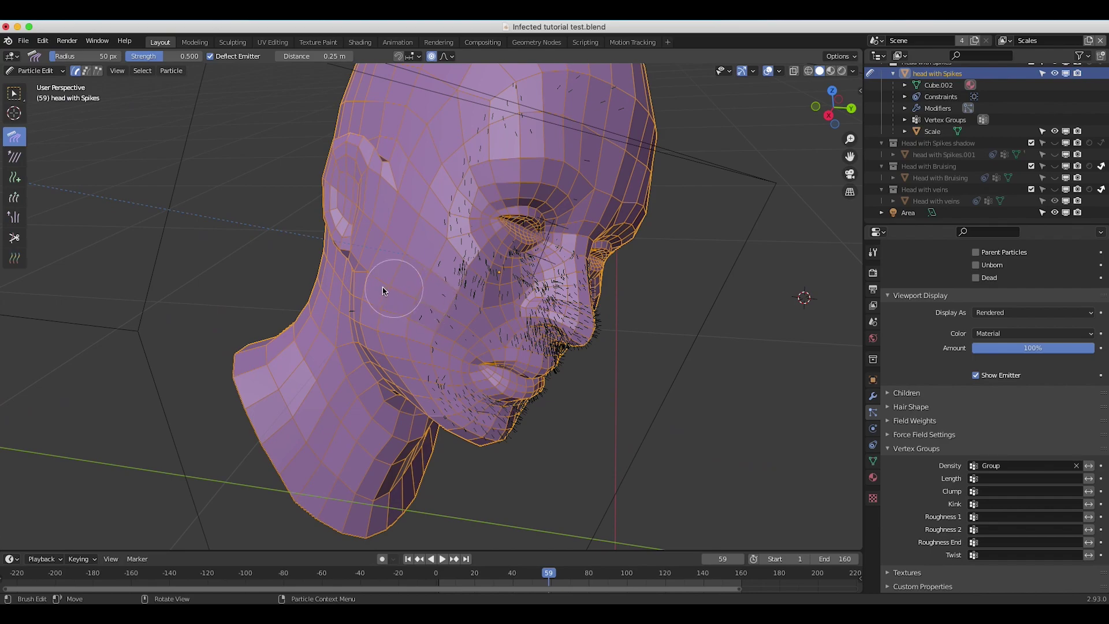
pyautogui.moveTo(557, 310)
pyautogui.mouseDown()
pyautogui.moveTo(638, 251)
pyautogui.moveTo(609, 391)
pyautogui.moveTo(537, 369)
pyautogui.moveTo(446, 408)
pyautogui.moveTo(512, 421)
pyautogui.moveTo(499, 468)
pyautogui.moveTo(594, 445)
pyautogui.mouseUp()
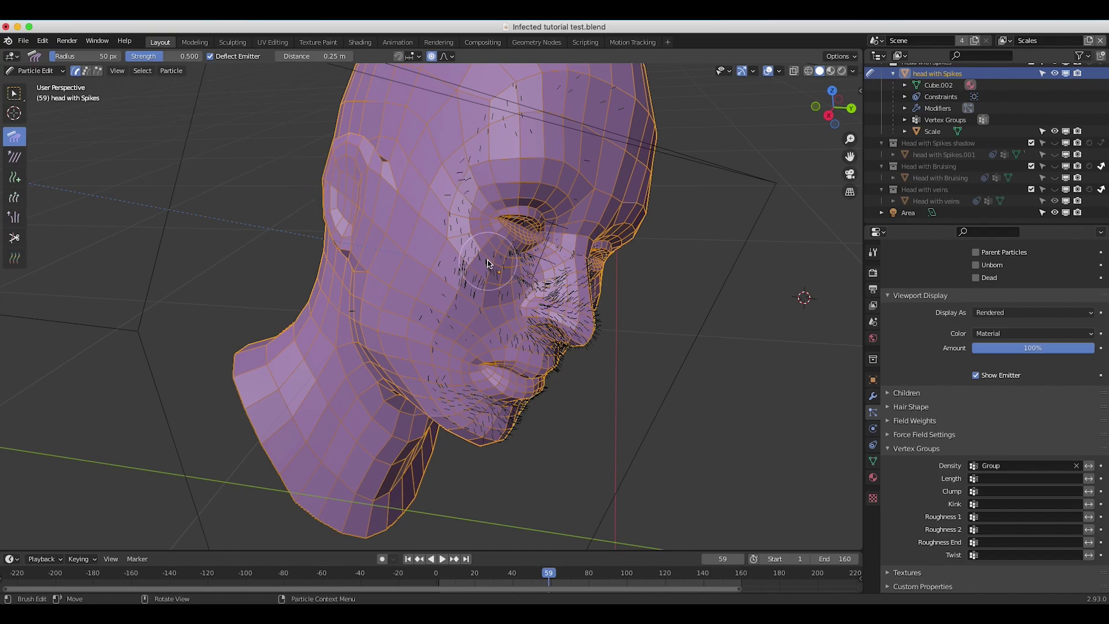
# Inspect the facial spikes with the Cut brush at 18 px radius and 1.000 strength, then reselect Comb and return to Object Mode.
pyautogui.moveTo(487, 264)
pyautogui.mouseDown(button='middle')
pyautogui.moveTo(522, 275)
pyautogui.moveTo(173, 312)
pyautogui.mouseUp(button='middle')
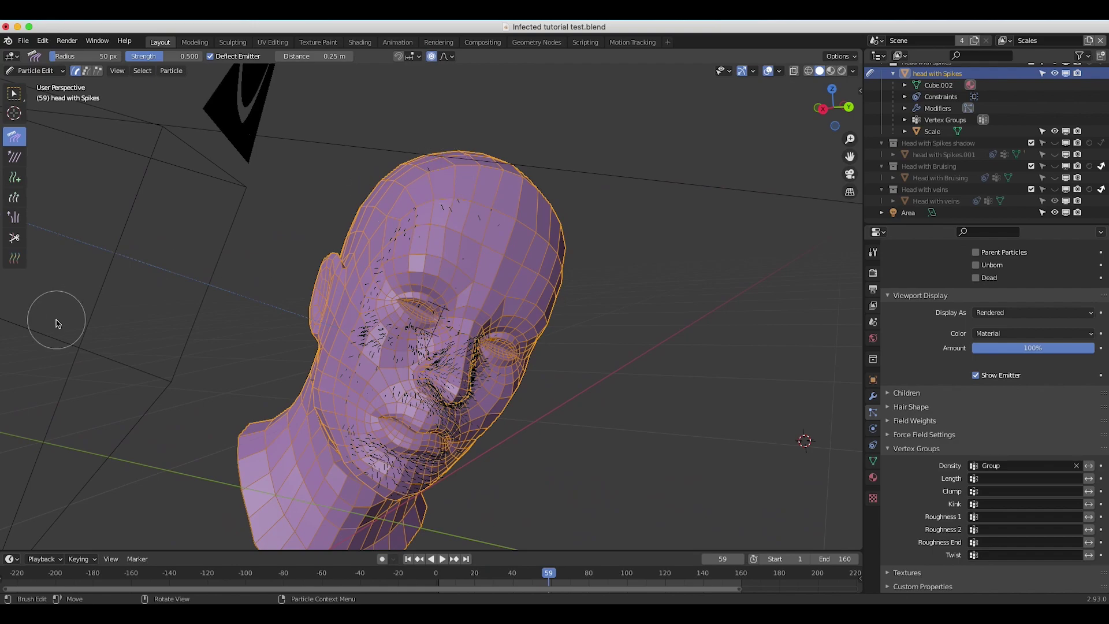
pyautogui.click(14, 237)
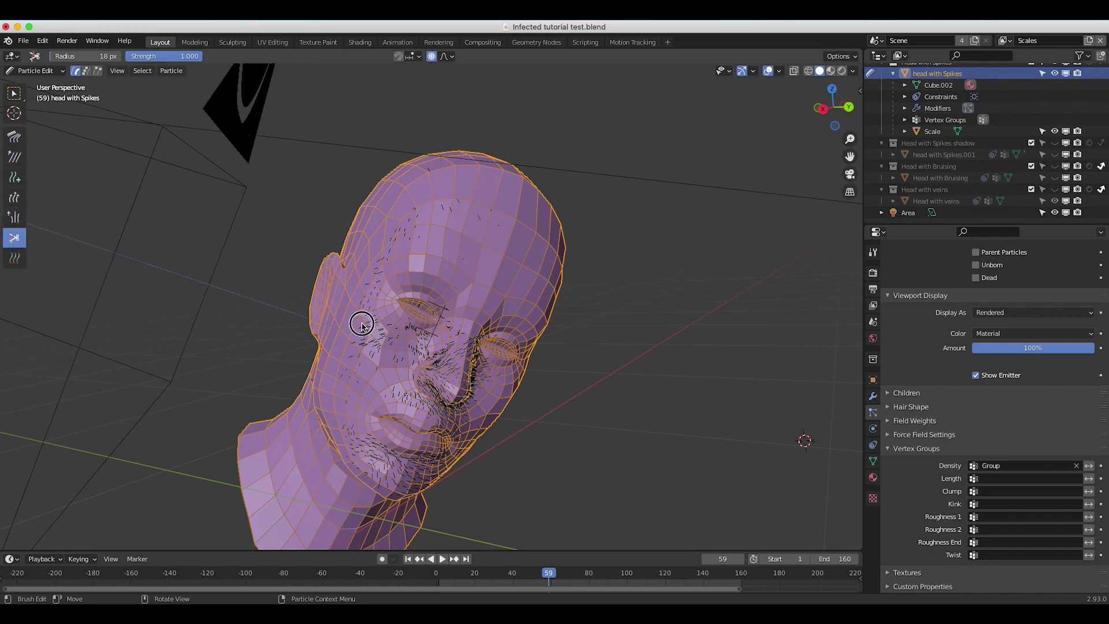
pyautogui.moveTo(404, 209); pyautogui.dragTo(481, 310, button='middle')
pyautogui.scroll(1, 479, 306)
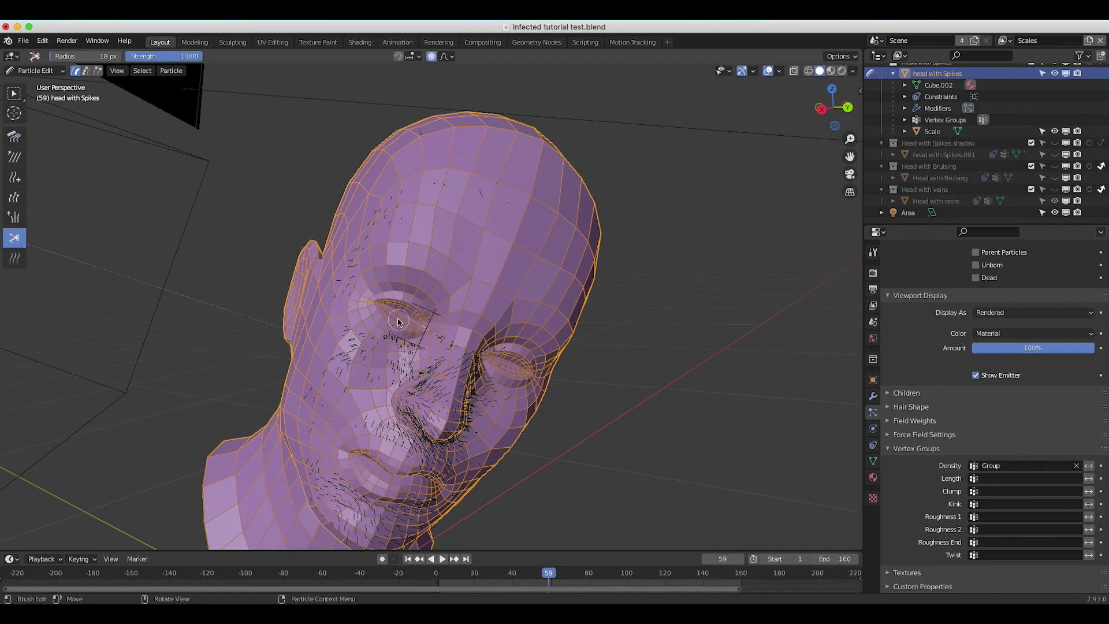
pyautogui.moveTo(386, 321); pyautogui.dragTo(434, 321, button='middle')
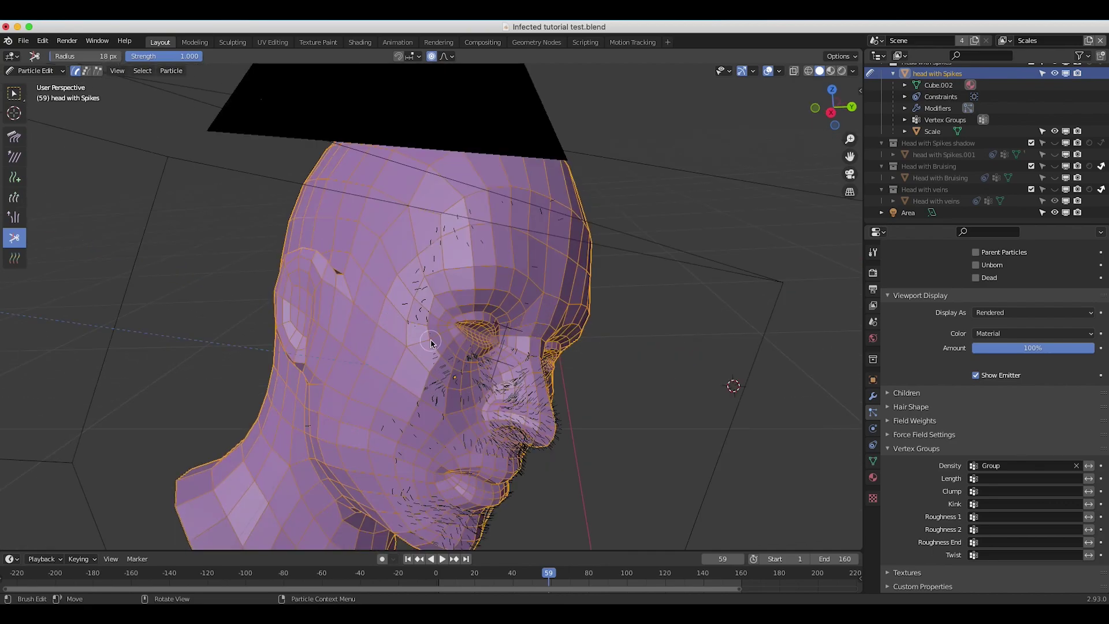
pyautogui.moveTo(477, 407)
pyautogui.mouseDown(button='middle')
pyautogui.moveTo(502, 397)
pyautogui.moveTo(407, 411)
pyautogui.moveTo(383, 380)
pyautogui.mouseUp(button='middle')
pyautogui.click(14, 137)
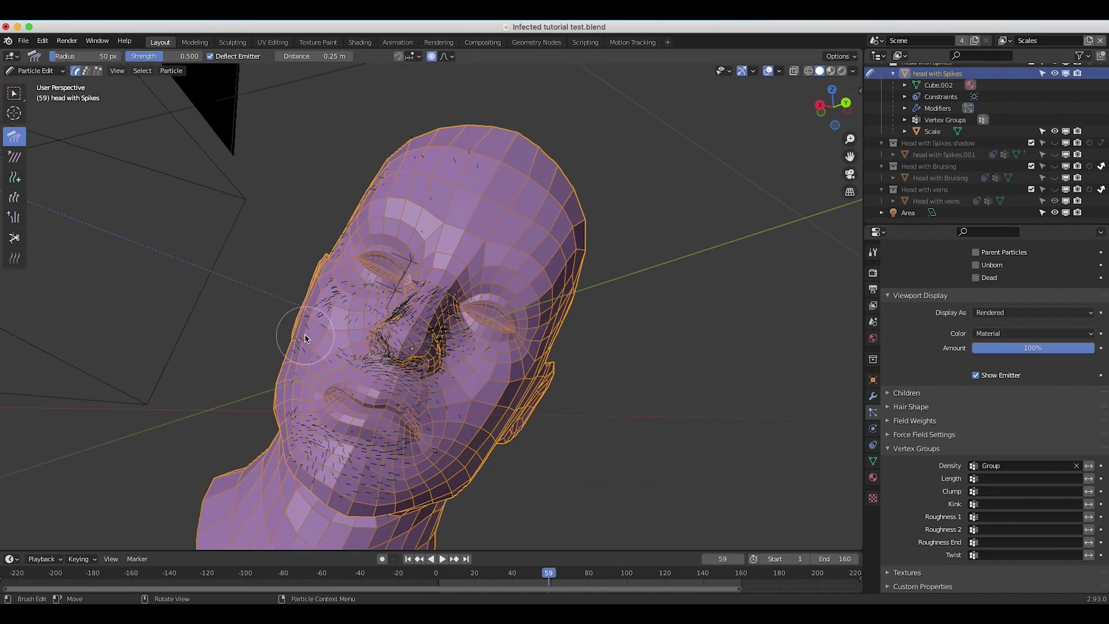
pyautogui.moveTo(420, 307)
pyautogui.mouseDown(button='middle')
pyautogui.moveTo(376, 306)
pyautogui.moveTo(478, 402)
pyautogui.mouseUp(button='middle')
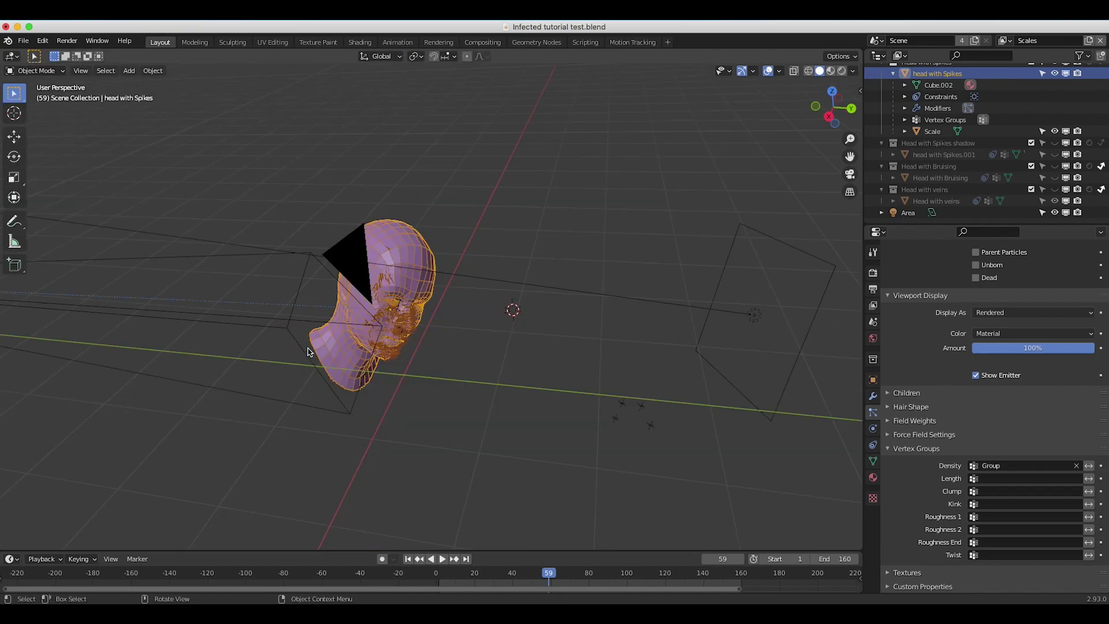
# Display the World settings for the canary_wharf_4k.hdr environment image and select the Area light in front of the head.
pyautogui.click(873, 339)
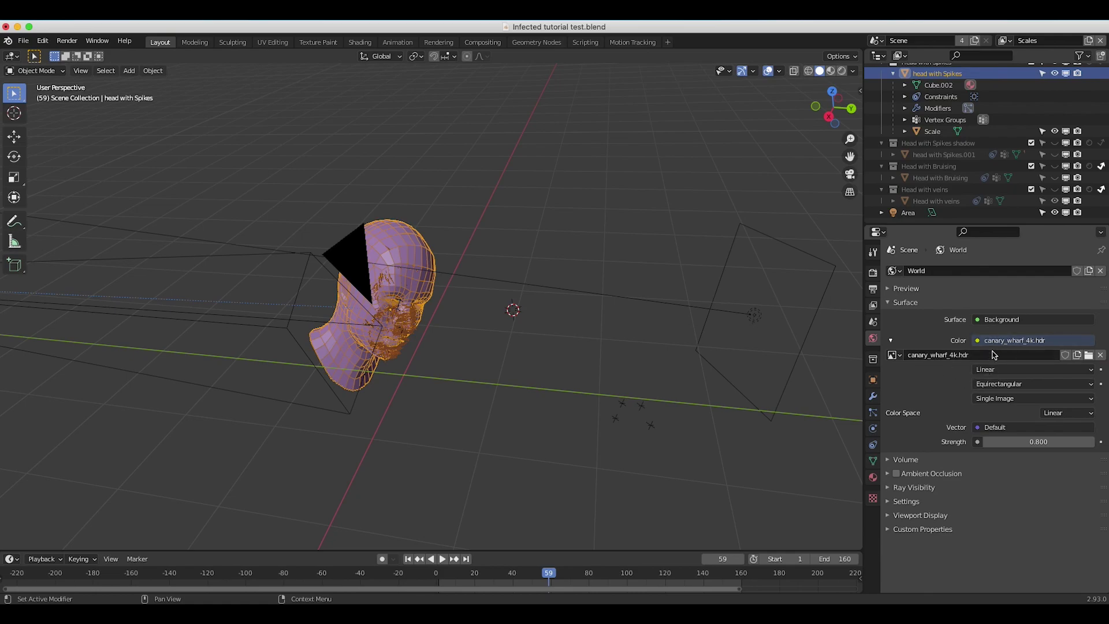
pyautogui.moveTo(656, 335); pyautogui.dragTo(367, 349, button='middle')
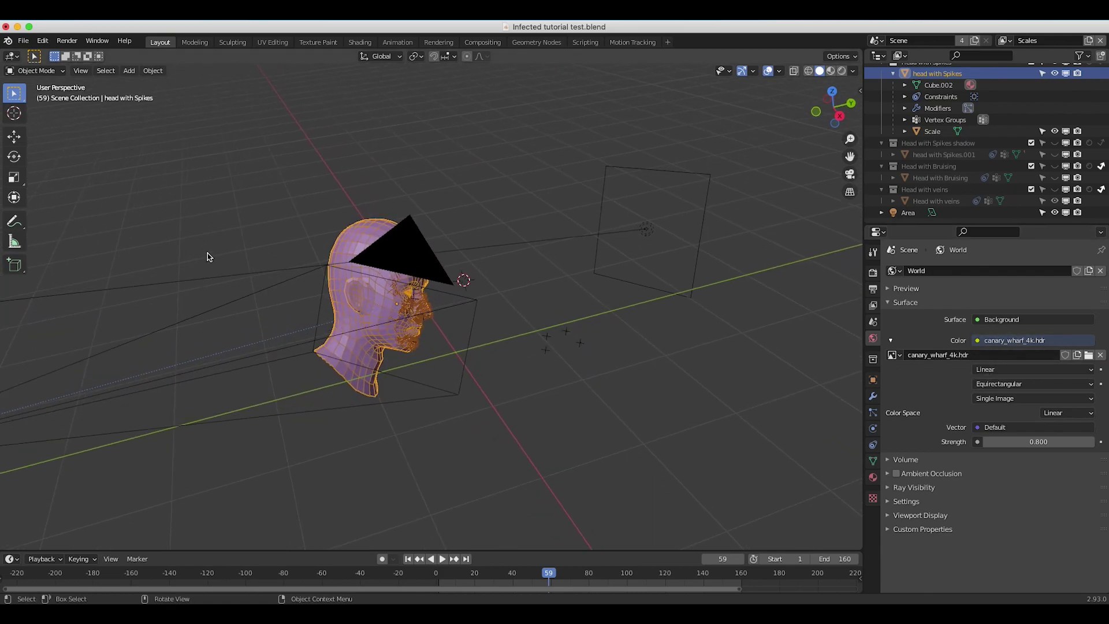
pyautogui.click(81, 71)
pyautogui.click(661, 229)
pyautogui.moveTo(693, 235); pyautogui.dragTo(727, 247, button='middle')
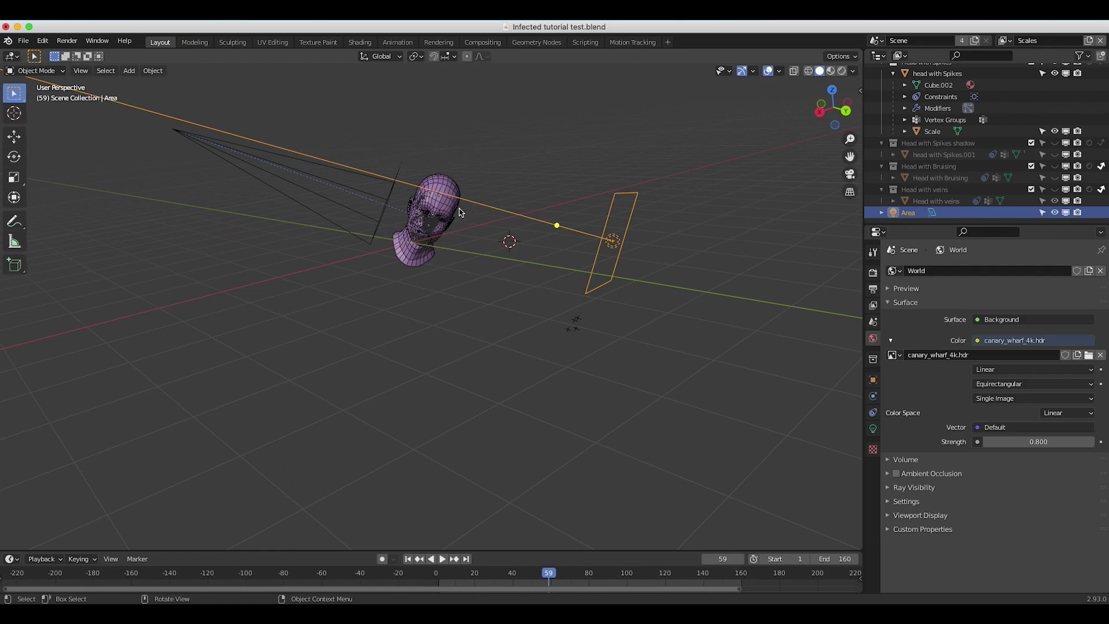
# View the scene through the camera and show the spiked head in Wireframe shading over the footage.
pyautogui.click(81, 71)
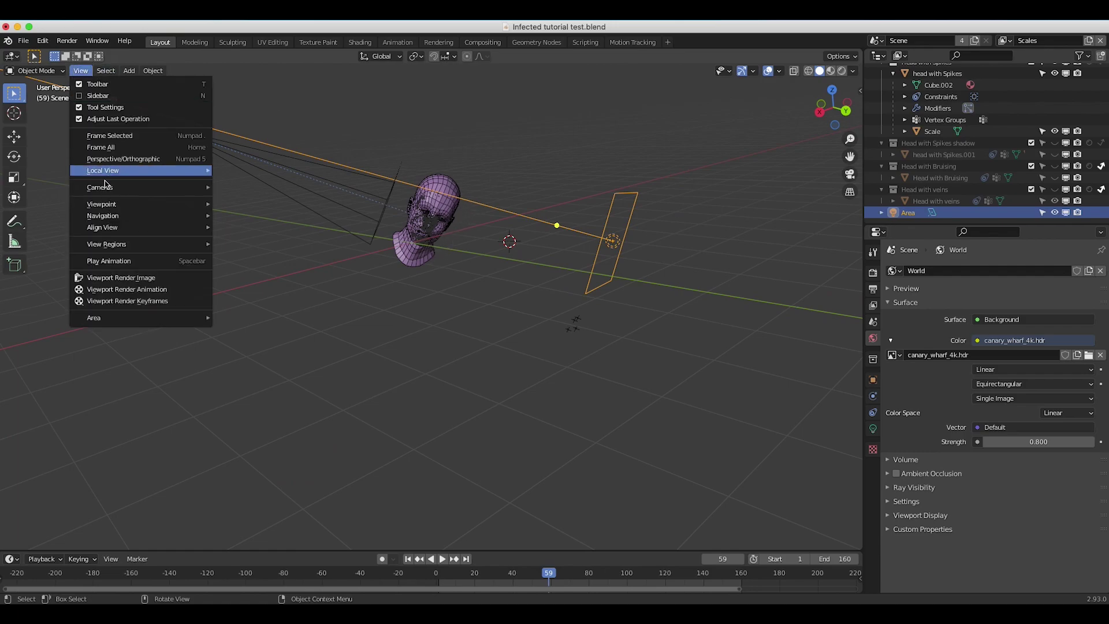
pyautogui.moveTo(100, 206)
pyautogui.click(268, 207)
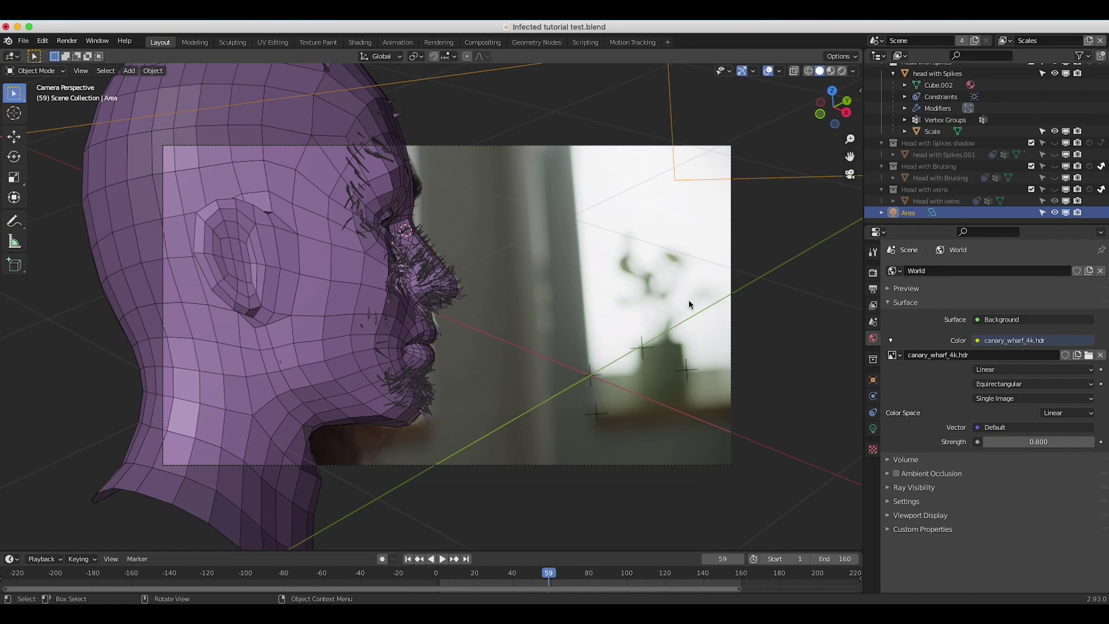
pyautogui.hotkey('shift', 'z')
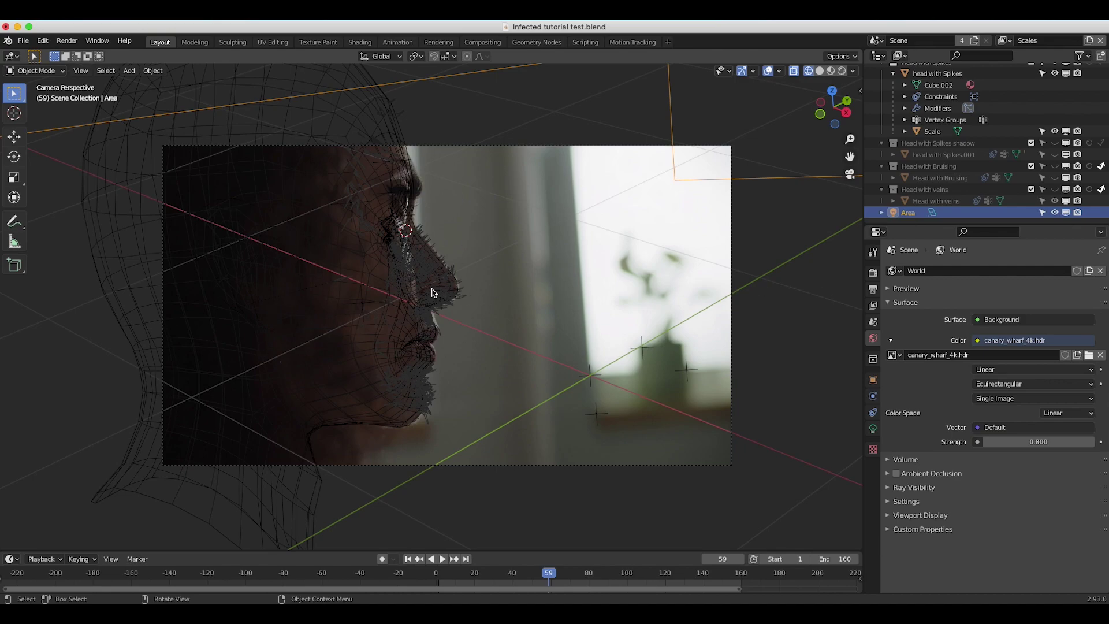
# Select the Camera and examine its lens and Depth of Field settings with the spiked head in Rendered shading.
pyautogui.click(1008, 42)
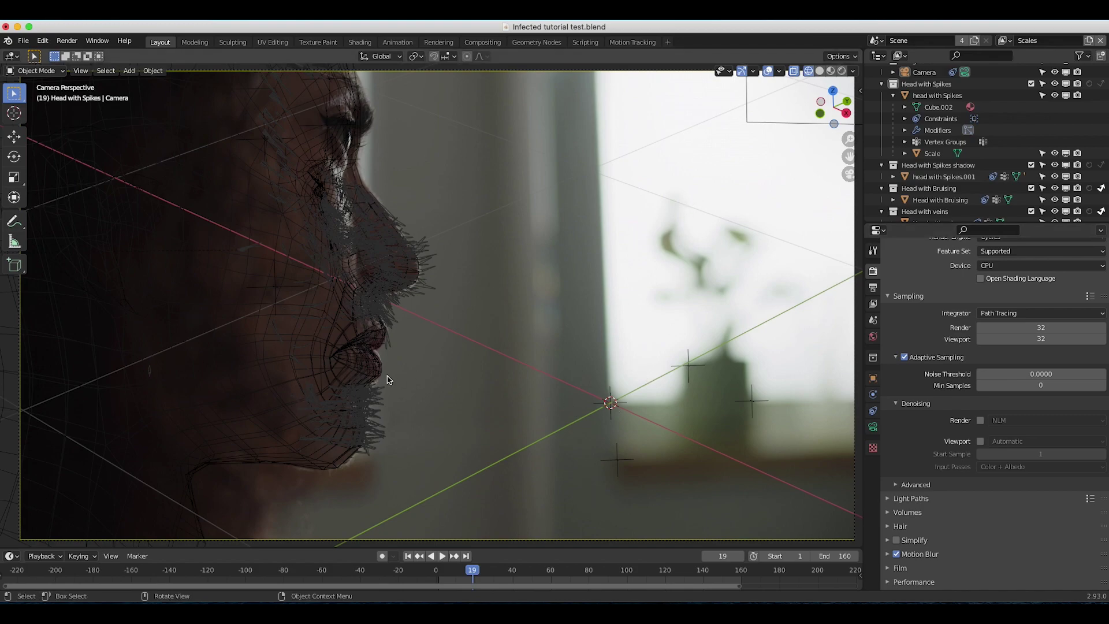
pyautogui.click(924, 72)
pyautogui.click(872, 426)
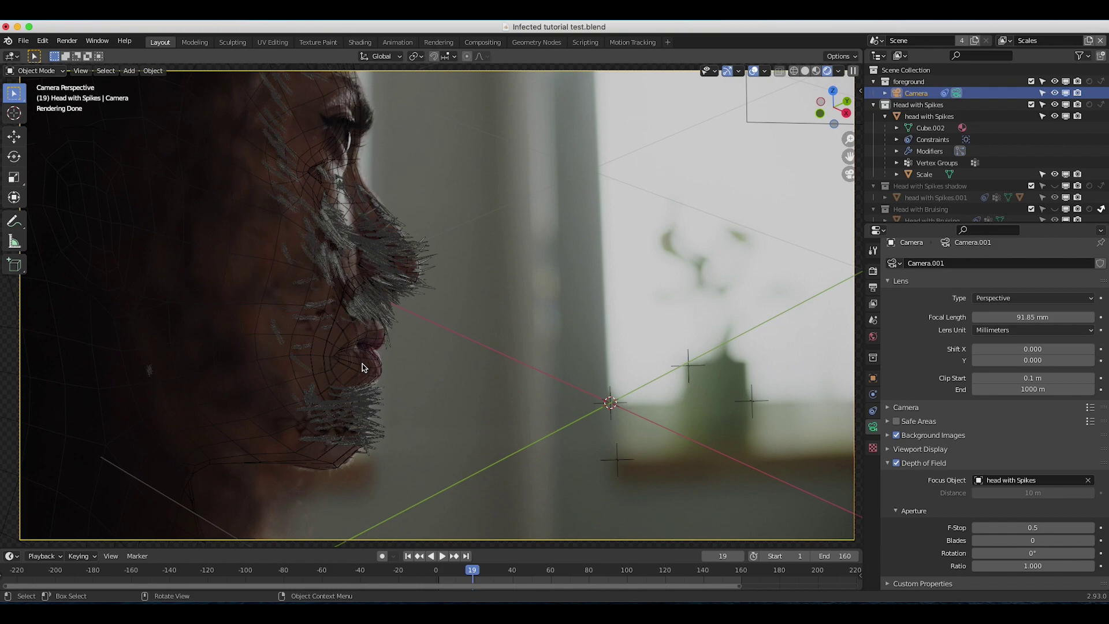
# Switch to the Compositing workspace and examine the full node tree from the footage input to the composite output.
pyautogui.click(489, 346)
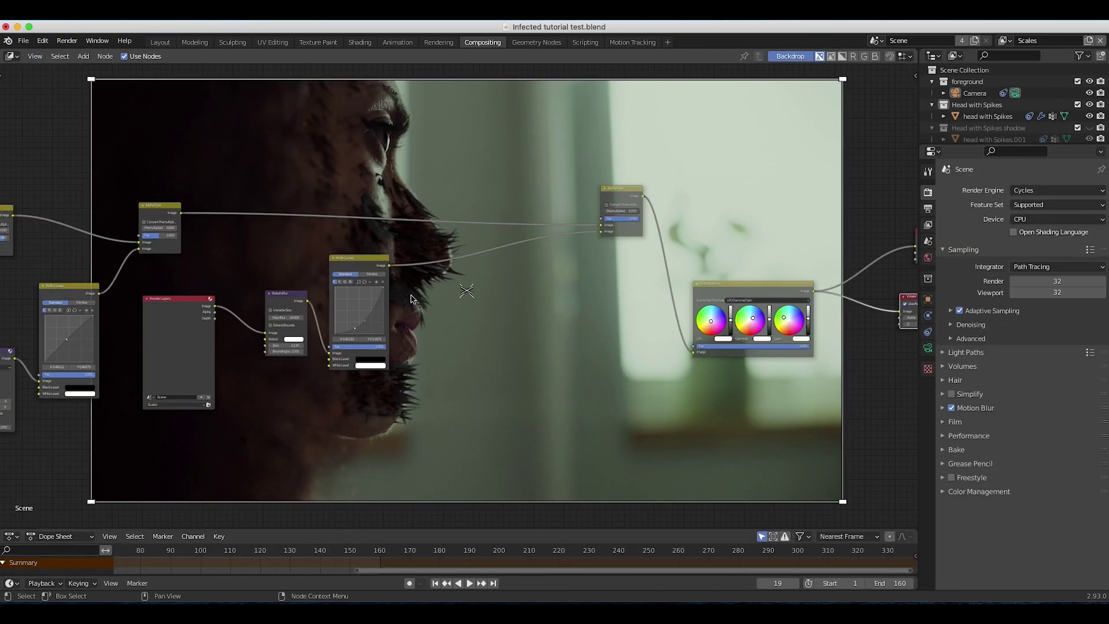
pyautogui.hscroll(-12, 411, 300)
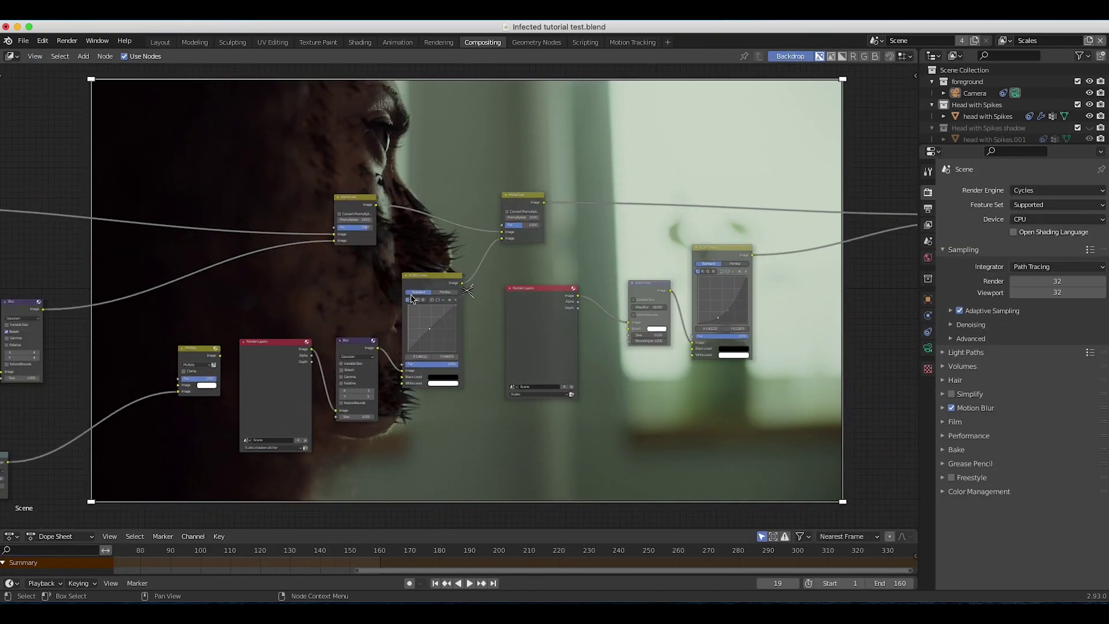
pyautogui.scroll(-5, 411, 299)
pyautogui.scroll(-2, 412, 299)
pyautogui.hscroll(-4, 412, 299)
pyautogui.hscroll(9, 411, 299)
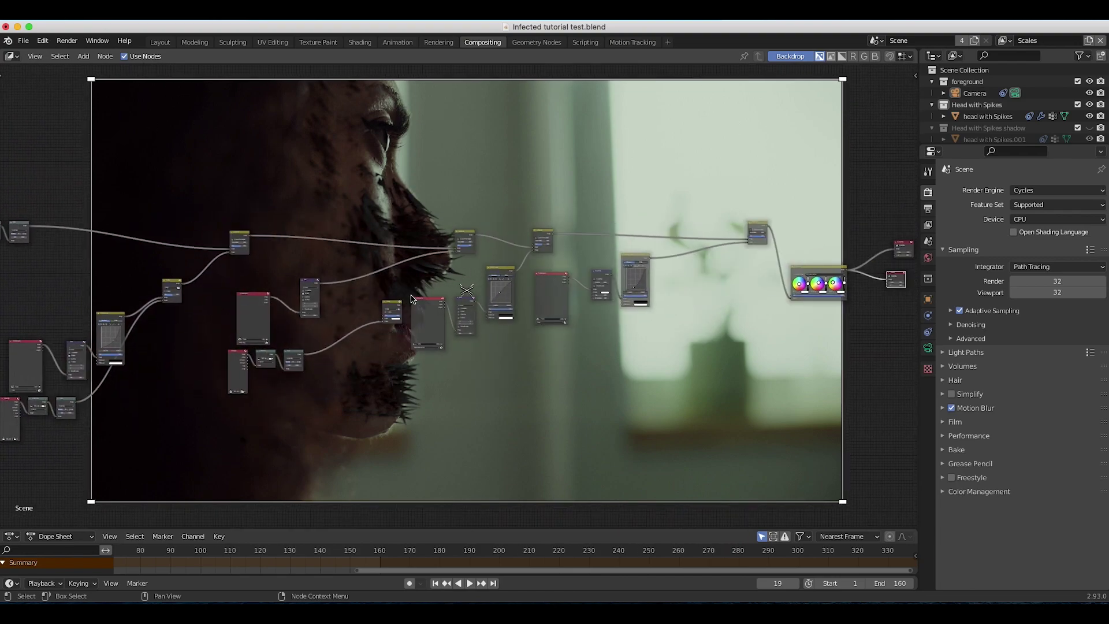
pyautogui.scroll(-1, 621, 329)
pyautogui.hscroll(-1, 620, 331)
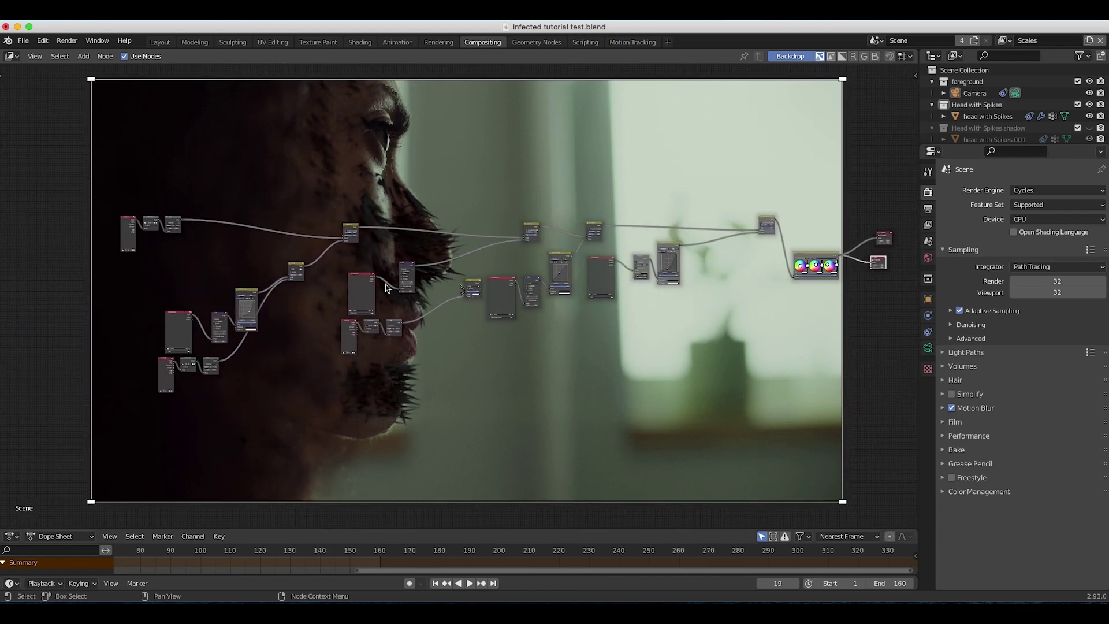
# Narrow the Movie Clip node and inspect the Undistortion and Scale nodes connected after it.
pyautogui.scroll(5, 386, 287)
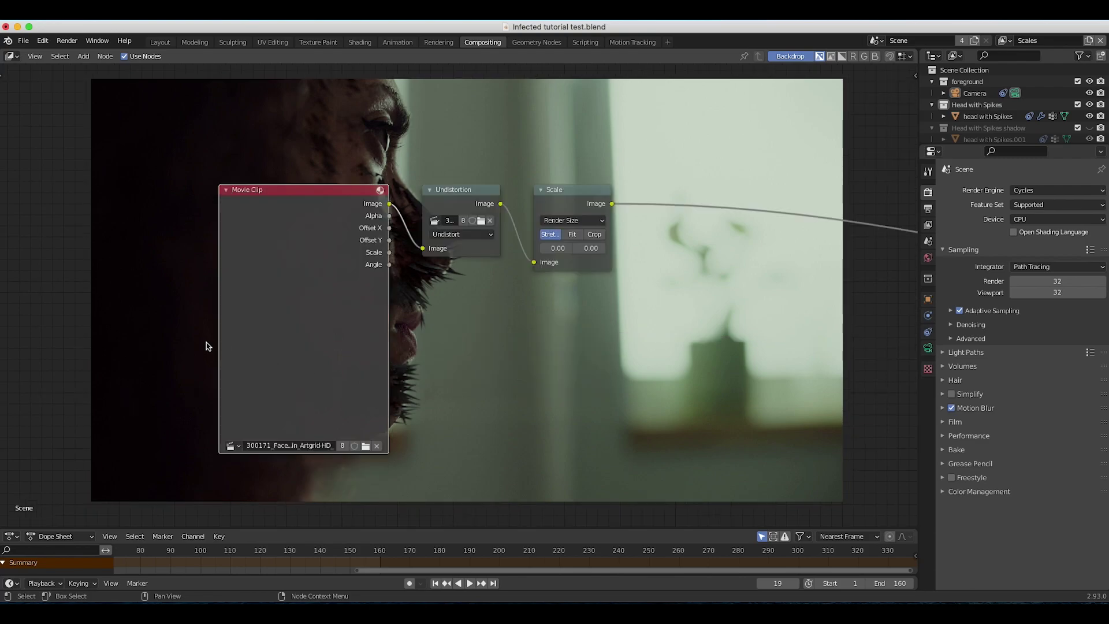
pyautogui.moveTo(218, 344); pyautogui.dragTo(273, 345)
pyautogui.hscroll(3, 604, 386)
pyautogui.click(290, 214)
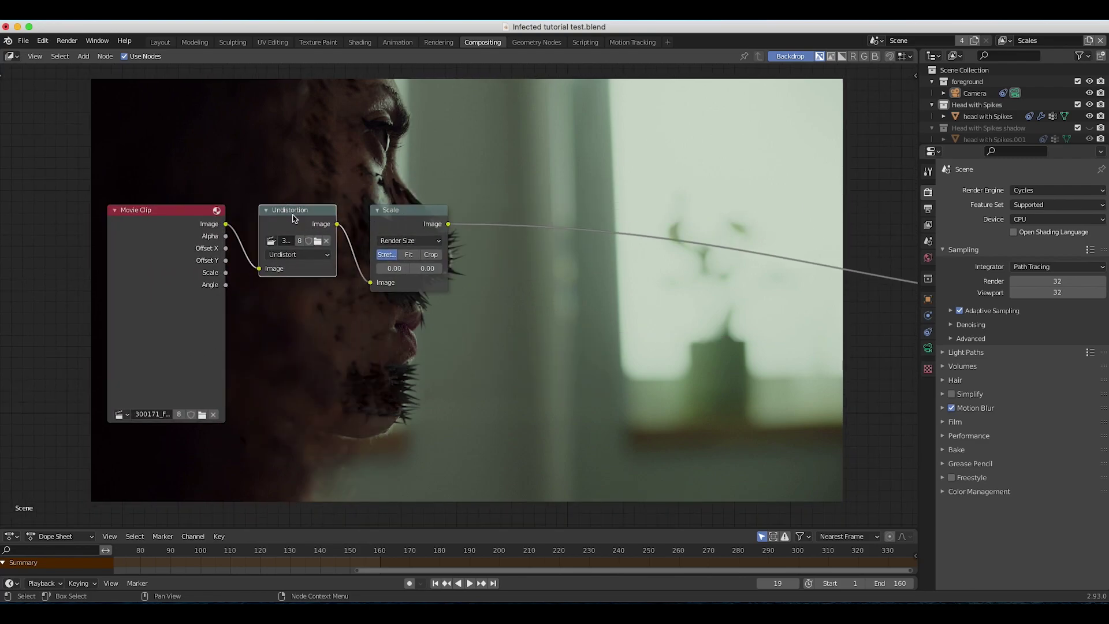
pyautogui.click(406, 225)
# Follow the Scale node's output to the Alpha Over node and examine the Multiply, Render Layers and Blur nodes around it.
pyautogui.scroll(-3, 498, 312)
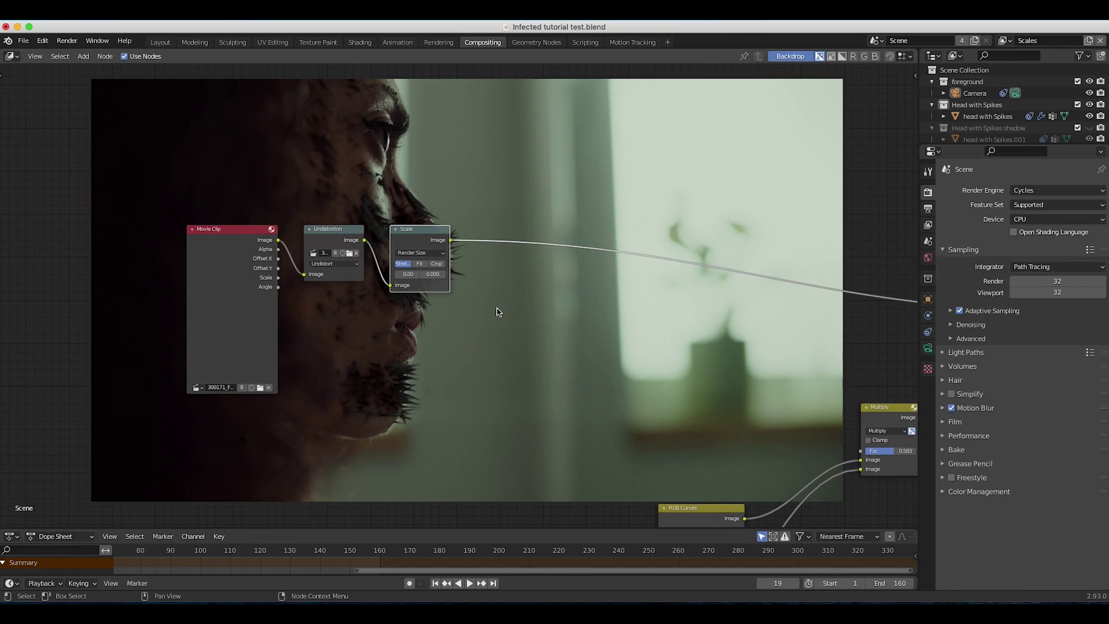
pyautogui.hscroll(4, 499, 312)
pyautogui.hscroll(-3, 499, 312)
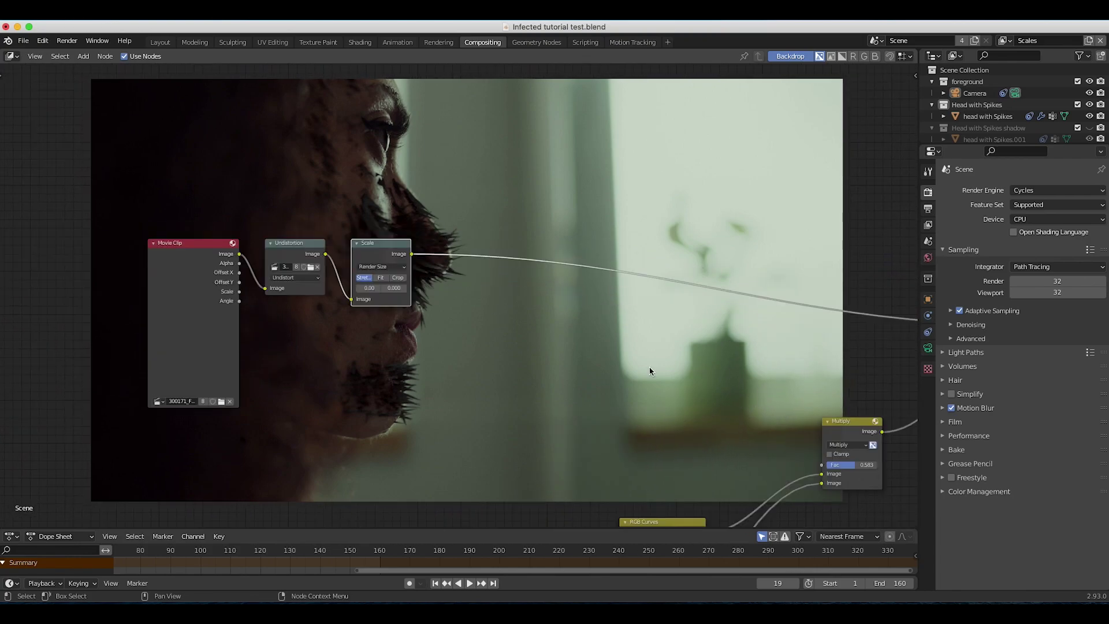
pyautogui.hscroll(6, 649, 370)
pyautogui.scroll(-1, 635, 382)
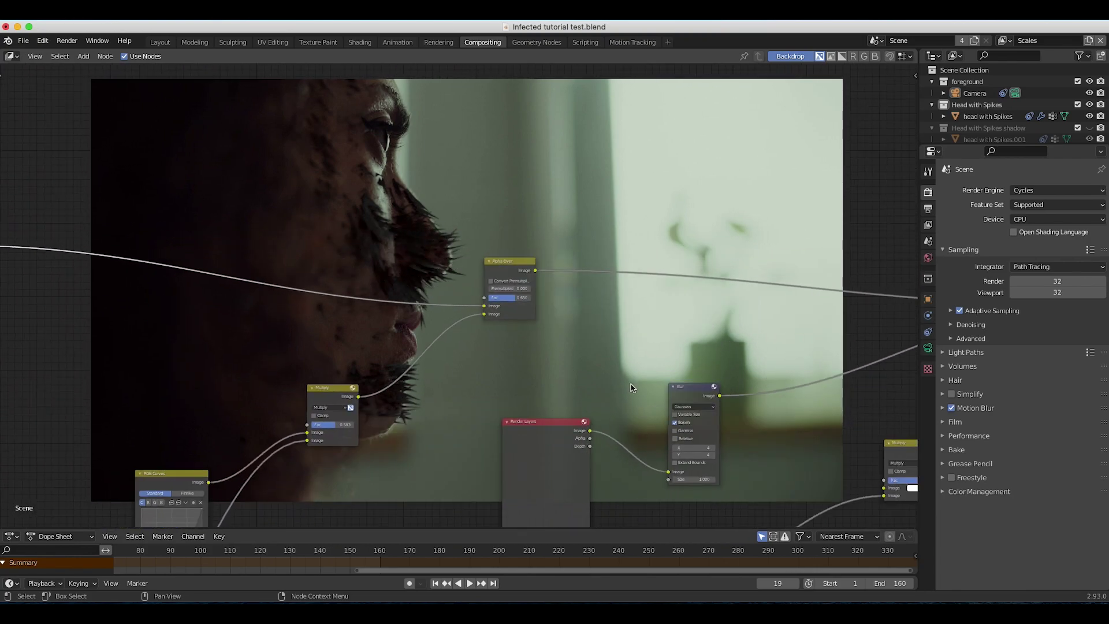
# Examine the Render Layers, Blur, RGB Curves and Movie Clip branches that feed the Multiply node before the first Alpha Over node.
pyautogui.hscroll(-1, 323, 324)
pyautogui.keyDown('ctrl'); pyautogui.hscroll(-6, 323, 324); pyautogui.keyUp('ctrl')
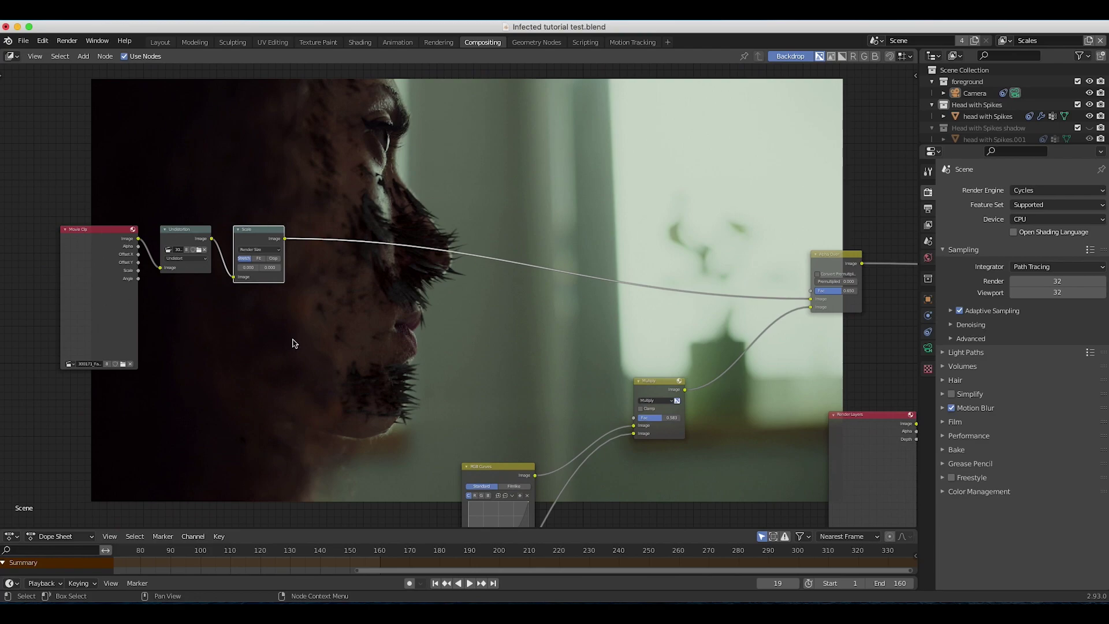
pyautogui.hscroll(6, 295, 341)
pyautogui.click(470, 272)
pyautogui.scroll(-4, 472, 273)
pyautogui.hscroll(-6, 470, 273)
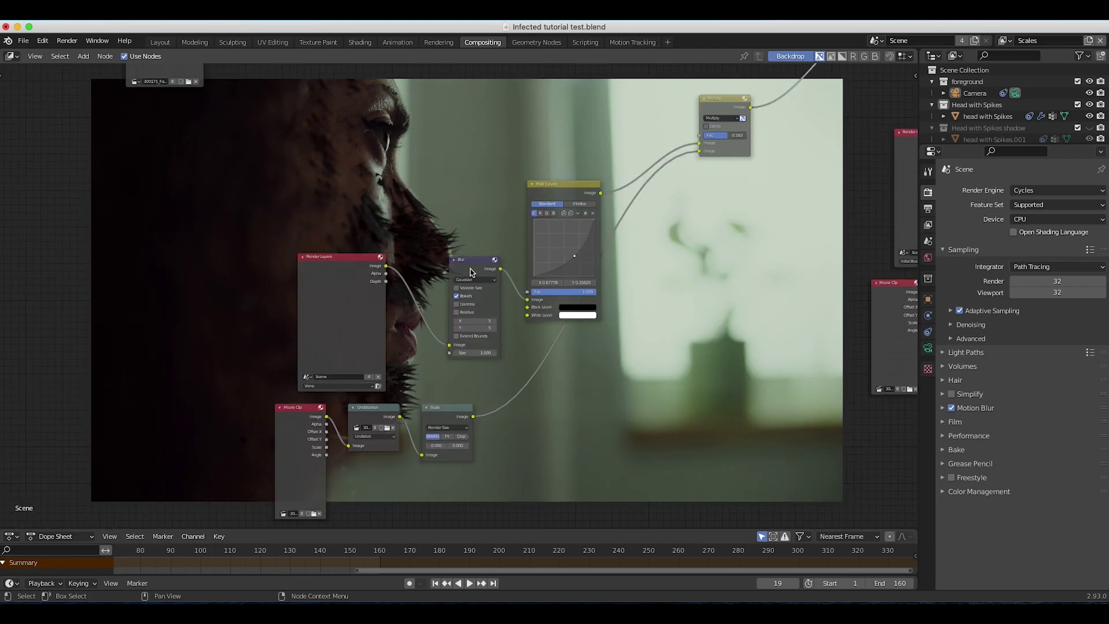
pyautogui.click(310, 322)
pyautogui.hscroll(8, 577, 321)
pyautogui.scroll(2, 577, 321)
pyautogui.hscroll(4, 577, 321)
pyautogui.scroll(3, 578, 321)
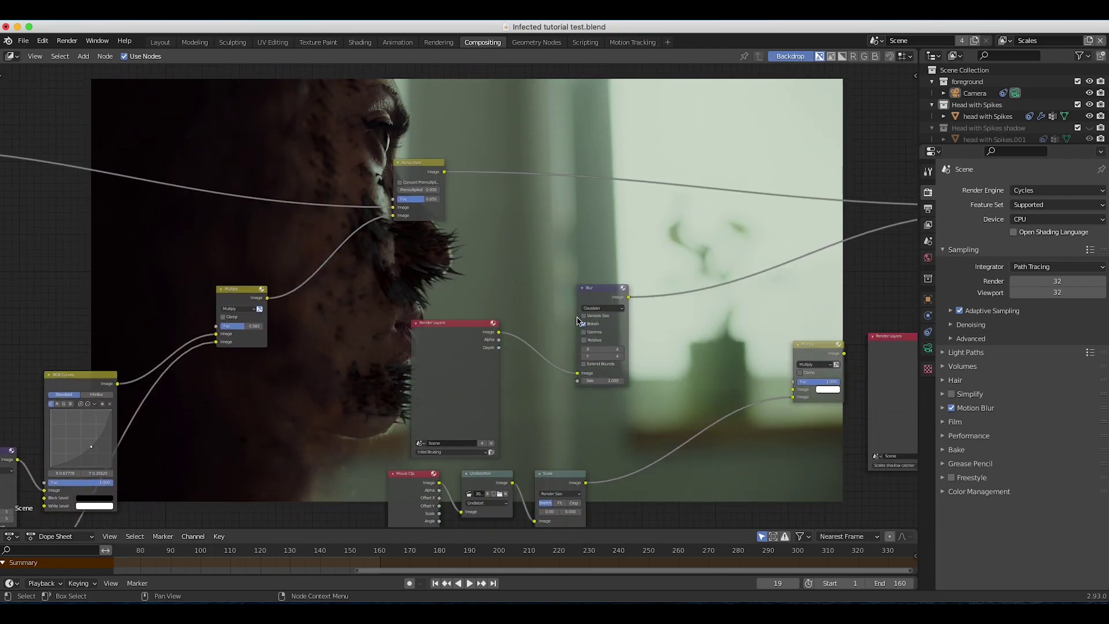
# Add a Viewer node above the first Alpha Over node and link the Alpha Over's image output to it.
pyautogui.hotkey('shift', 'a')
pyautogui.moveTo(539, 231)
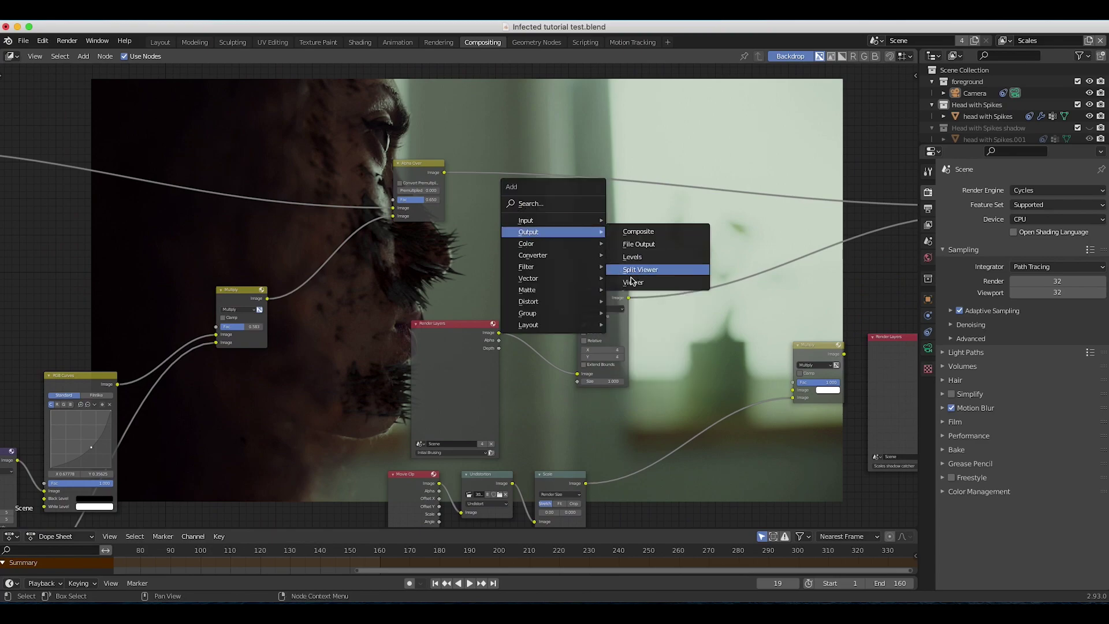
pyautogui.click(631, 282)
pyautogui.click(500, 92)
pyautogui.moveTo(444, 172); pyautogui.dragTo(510, 116)
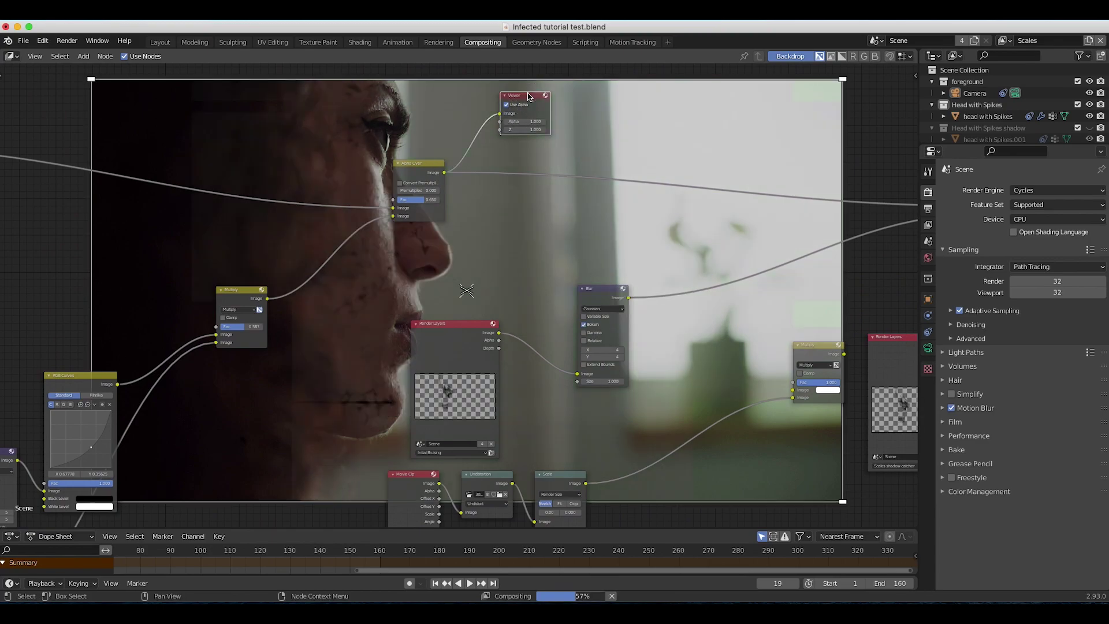
pyautogui.hscroll(-5, 422, 149)
pyautogui.scroll(6, 422, 149)
pyautogui.scroll(4, 347, 247)
pyautogui.hscroll(1, 348, 248)
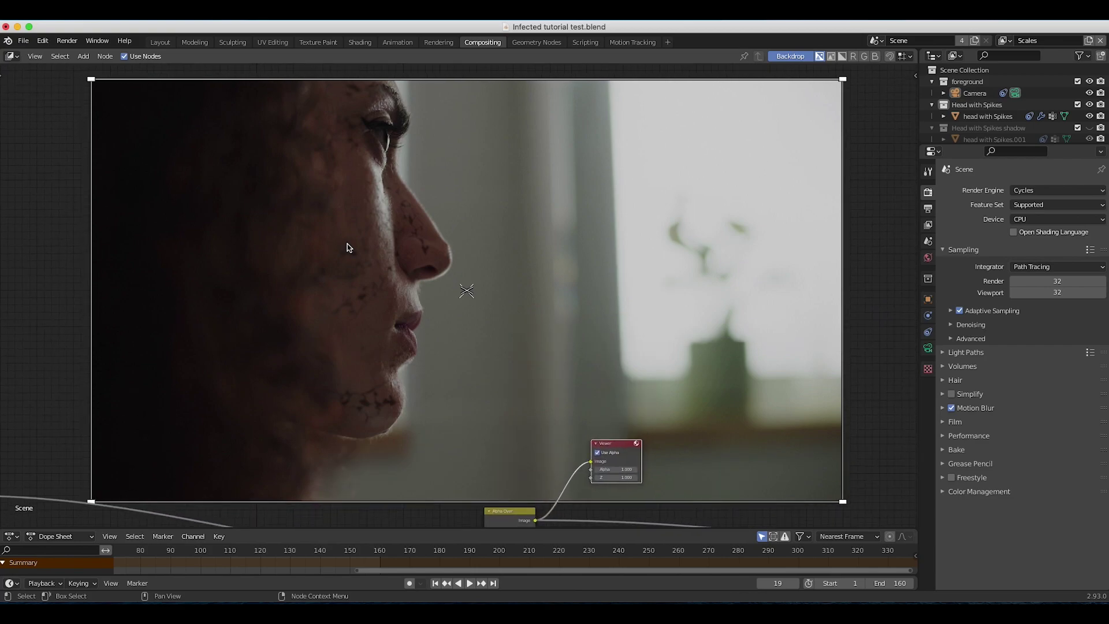
# Examine the Veins Render Layers node and the Blur and RGB Curves nodes it passes through.
pyautogui.scroll(-8, 348, 247)
pyautogui.hscroll(-5, 348, 247)
pyautogui.hscroll(-3, 420, 318)
pyautogui.scroll(-3, 420, 318)
pyautogui.scroll(3, 318, 339)
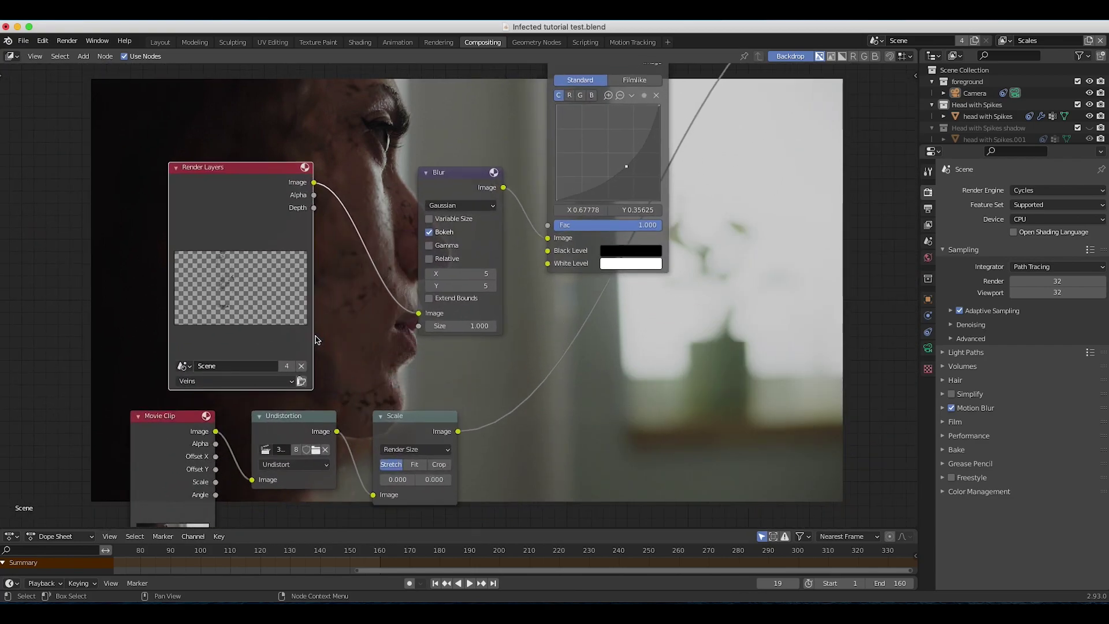
pyautogui.hscroll(4, 512, 341)
pyautogui.scroll(2, 511, 341)
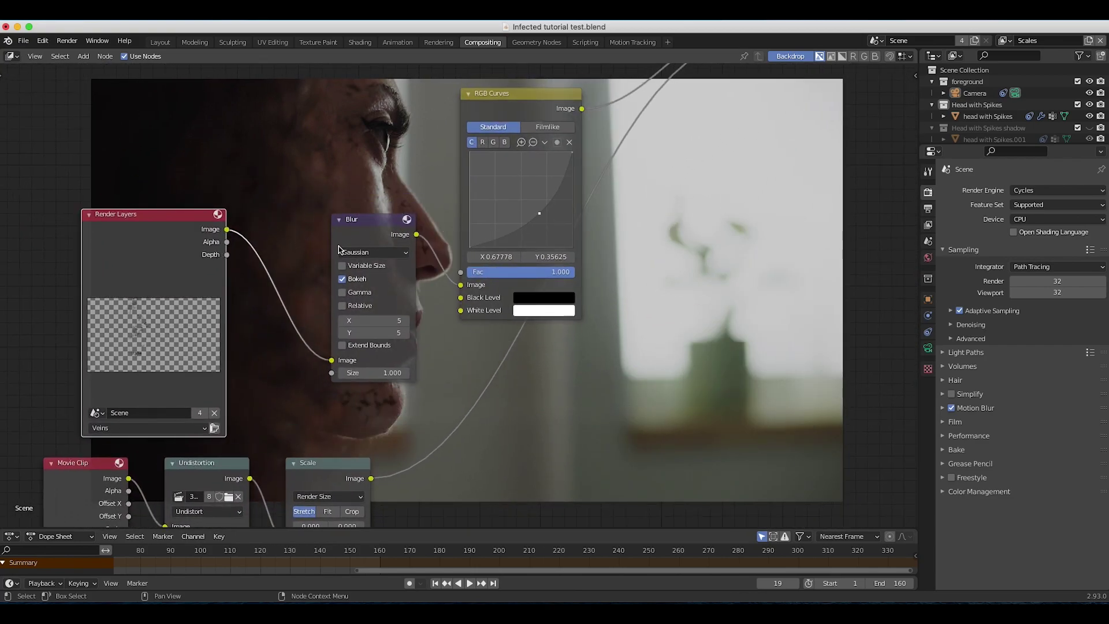
pyautogui.scroll(2, 371, 155)
pyautogui.scroll(2, 371, 156)
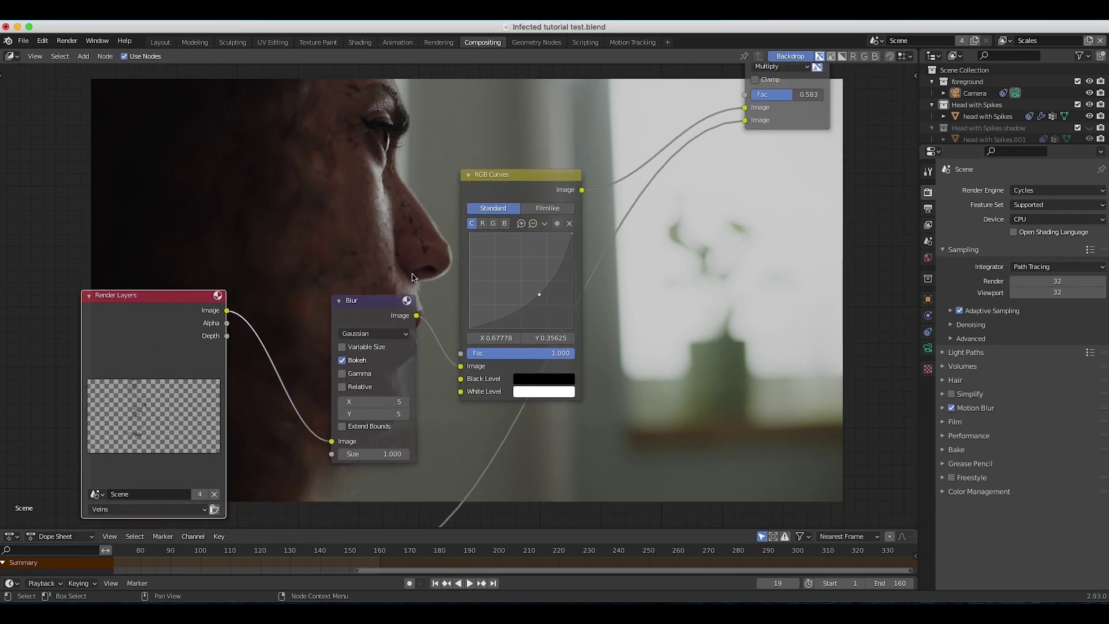
pyautogui.hscroll(5, 358, 229)
pyautogui.scroll(1, 358, 229)
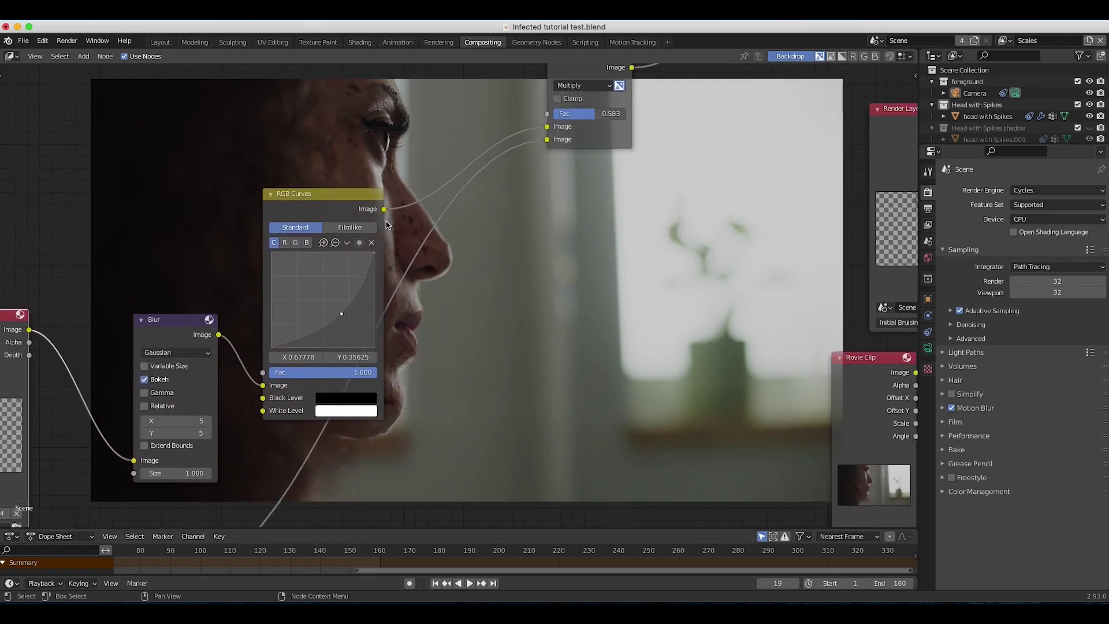
# Trace both image inputs of the Multiply node back to the RGB Curves node and the undistorted, scaled Movie Clip.
pyautogui.hscroll(10, 554, 318)
pyautogui.scroll(8, 554, 317)
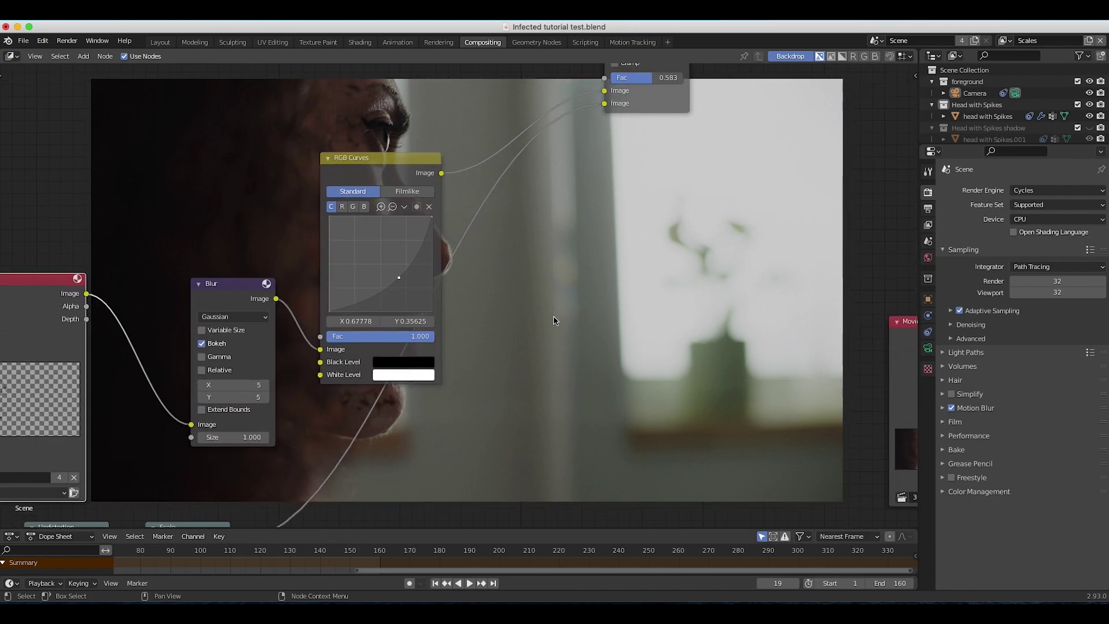
pyautogui.hscroll(-3, 241, 397)
pyautogui.scroll(-1, 241, 398)
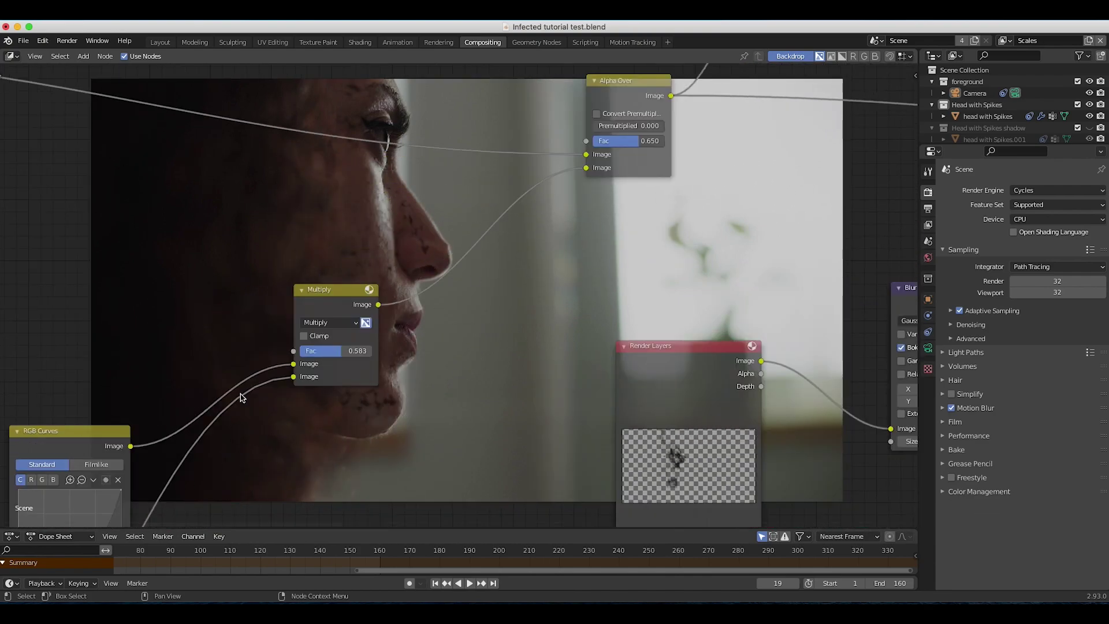
pyautogui.hscroll(13, 344, 427)
pyautogui.scroll(-9, 344, 427)
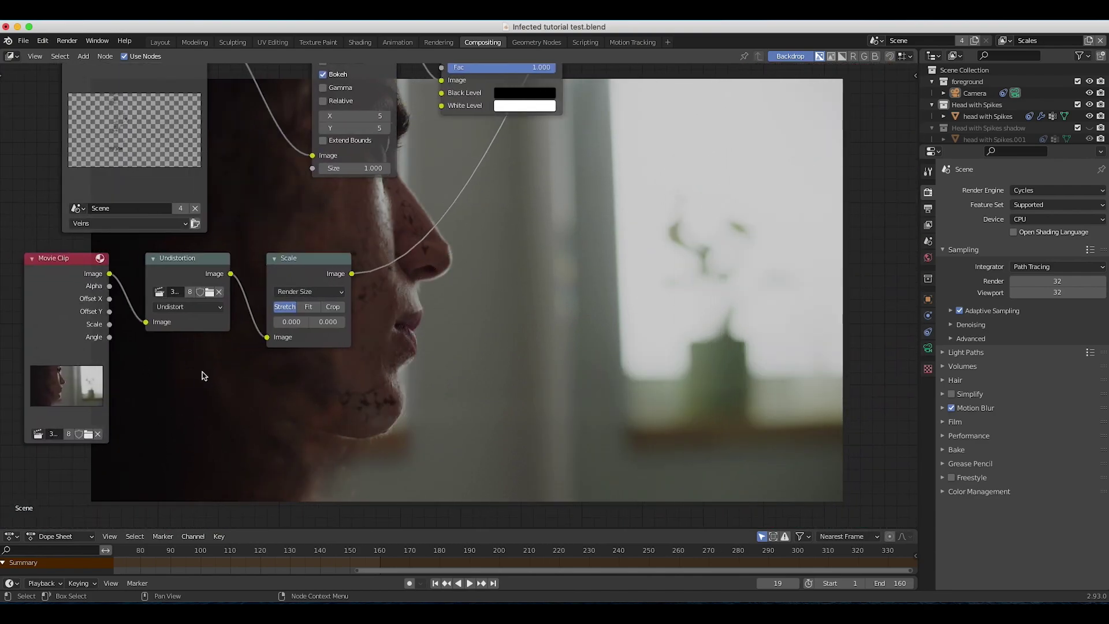
pyautogui.hscroll(-18, 191, 334)
pyautogui.scroll(6, 191, 334)
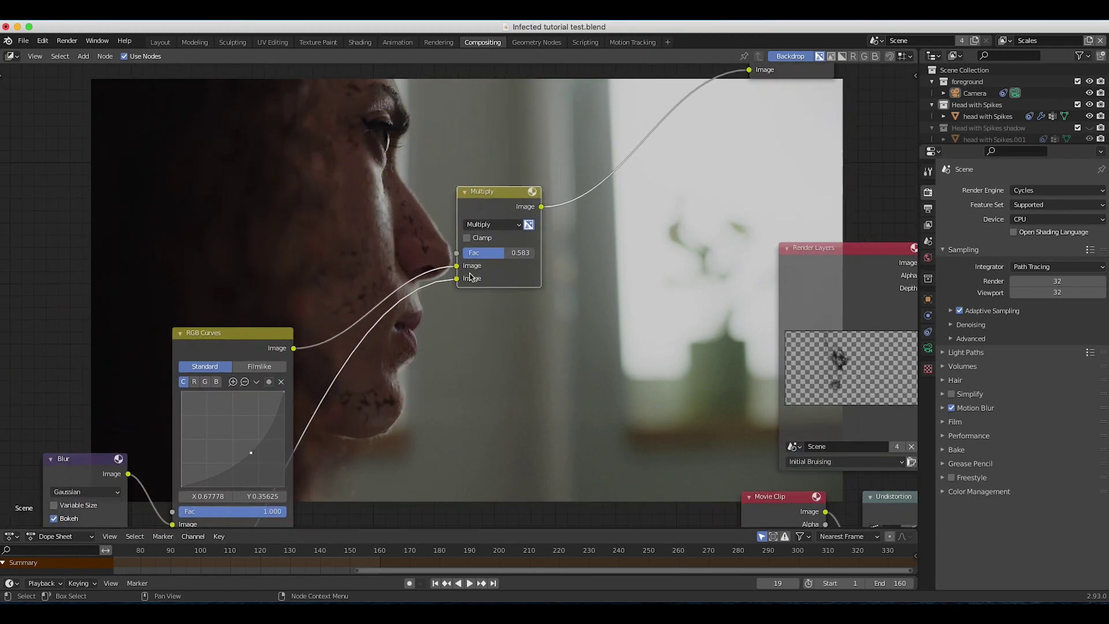
pyautogui.scroll(4, 517, 237)
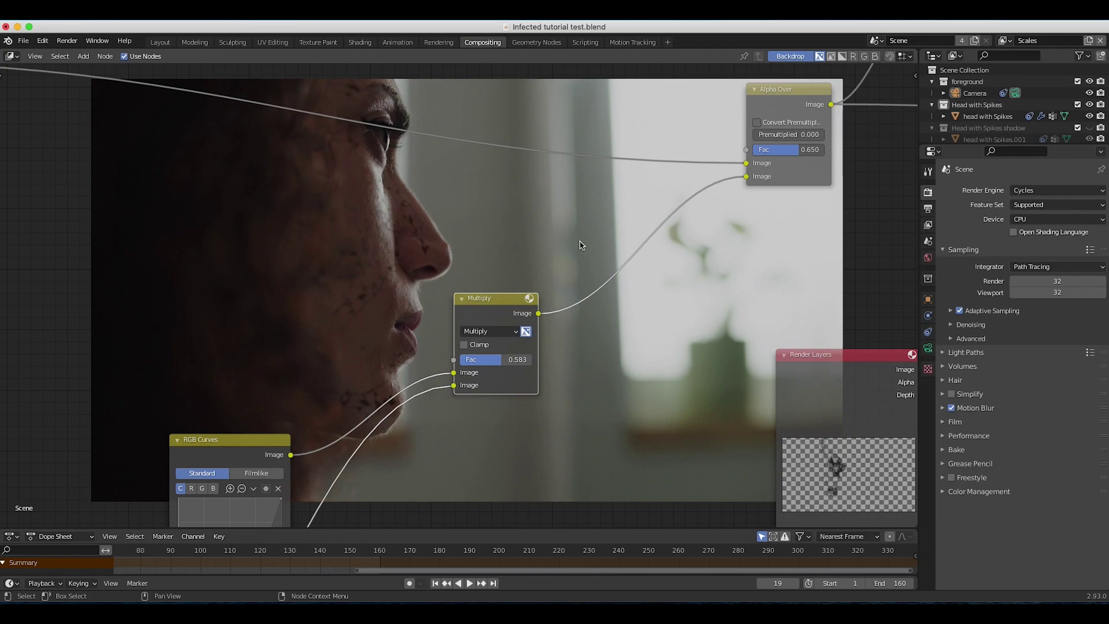
# Test the first Alpha Over node's Fac at 1.000 and then set it to 0.575.
pyautogui.hscroll(12, 508, 272)
pyautogui.scroll(6, 508, 272)
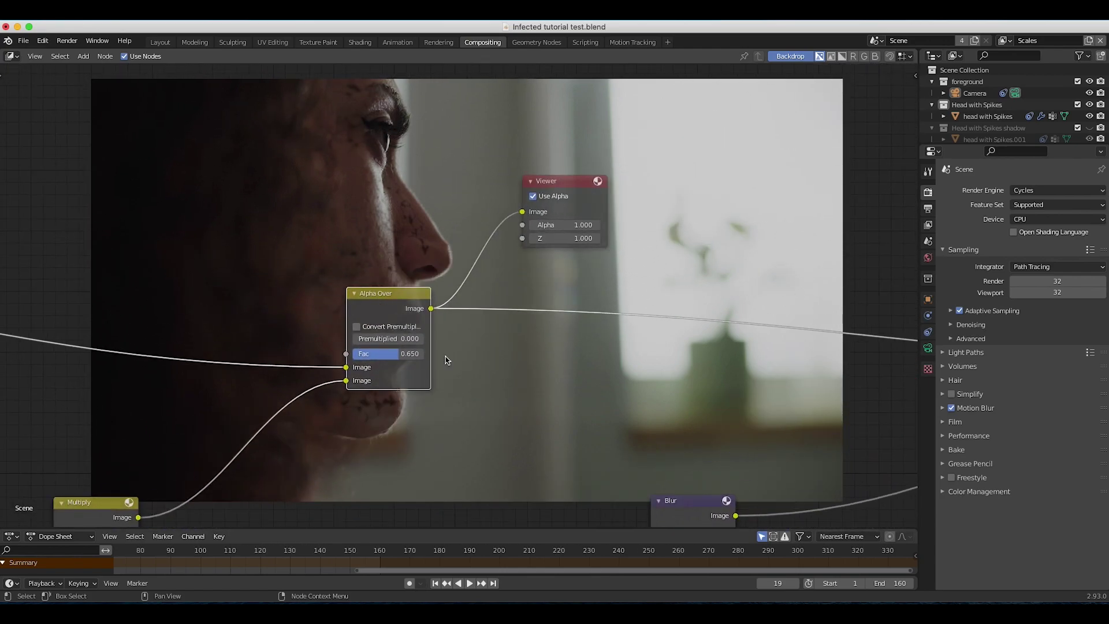
pyautogui.hscroll(-5, 595, 374)
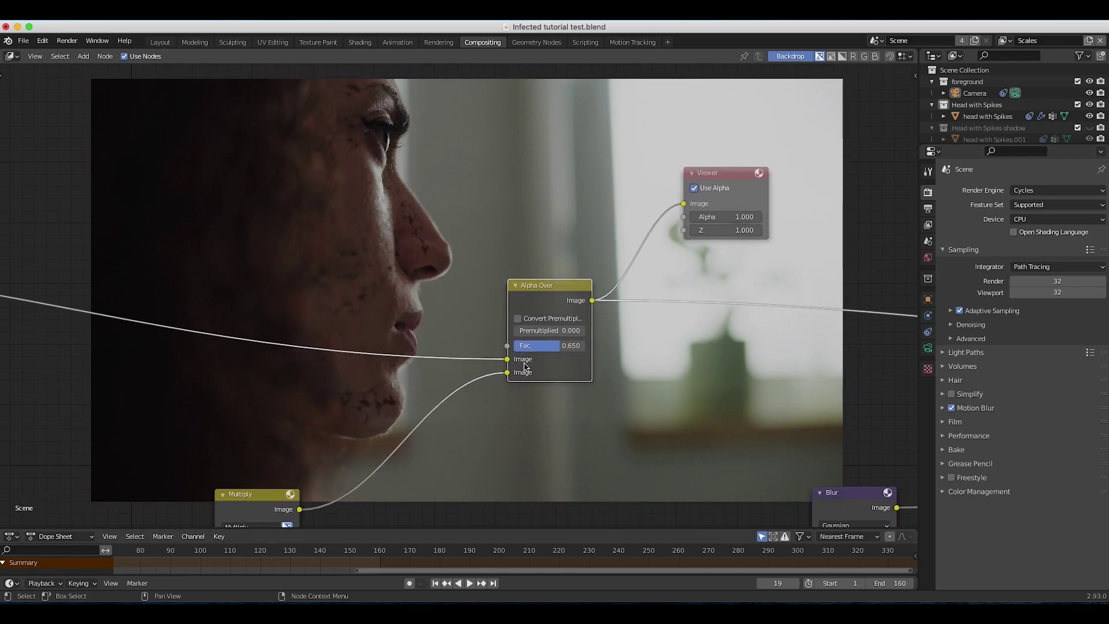
pyautogui.moveTo(561, 349); pyautogui.dragTo(587, 349)
pyautogui.hscroll(-2, 616, 369)
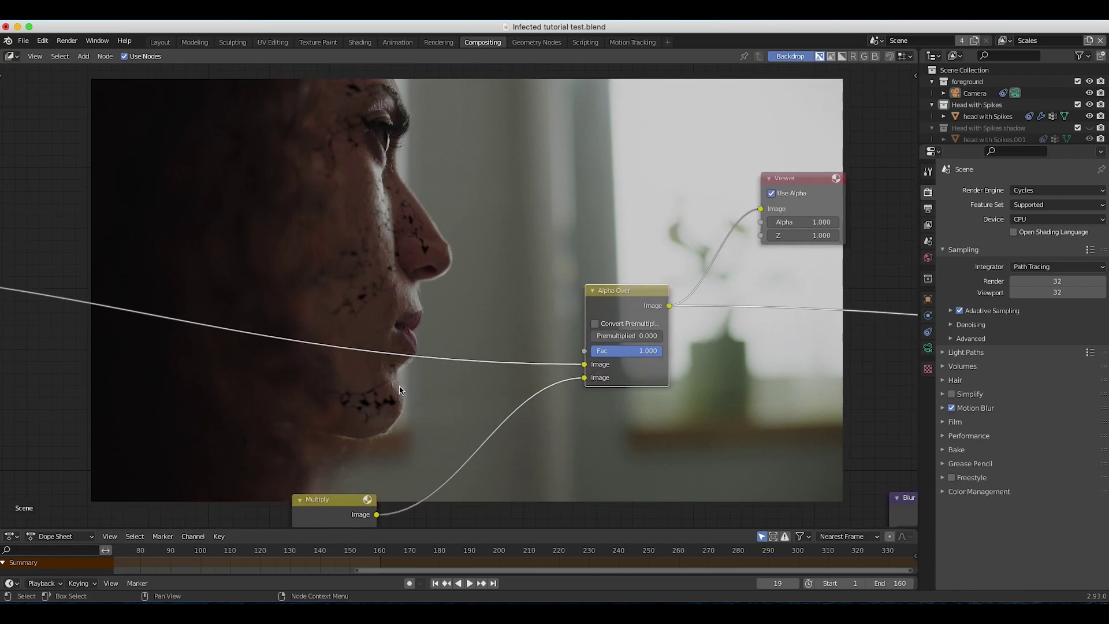
pyautogui.moveTo(645, 355); pyautogui.dragTo(612, 354)
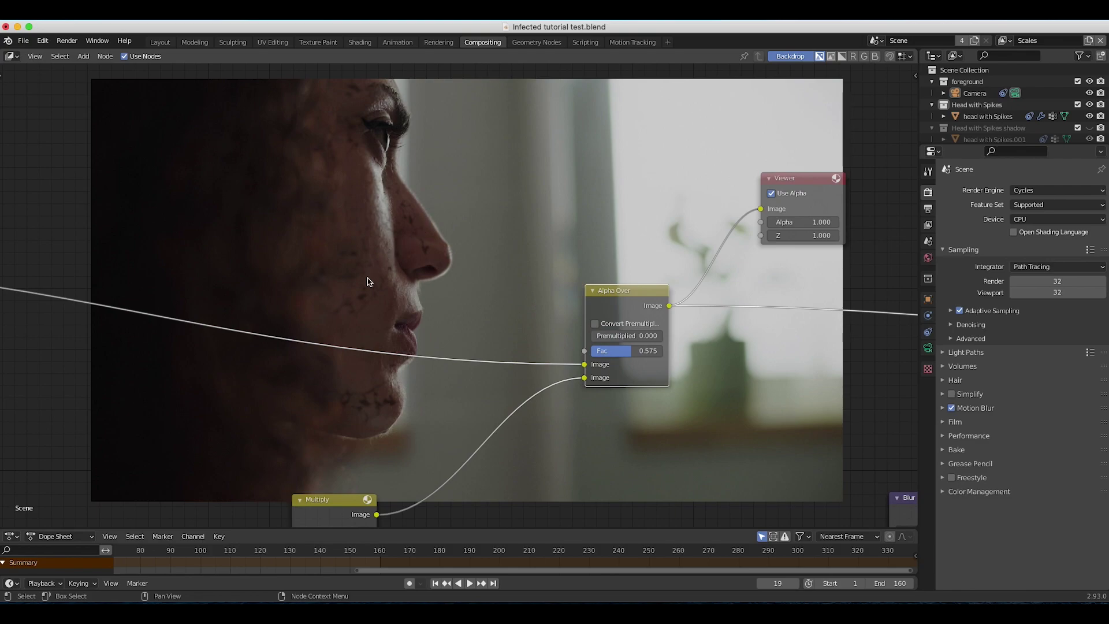
# Select the Initial Bruising Render Layers node and examine its path through the Blur node into the second Alpha Over node.
pyautogui.scroll(-6, 548, 288)
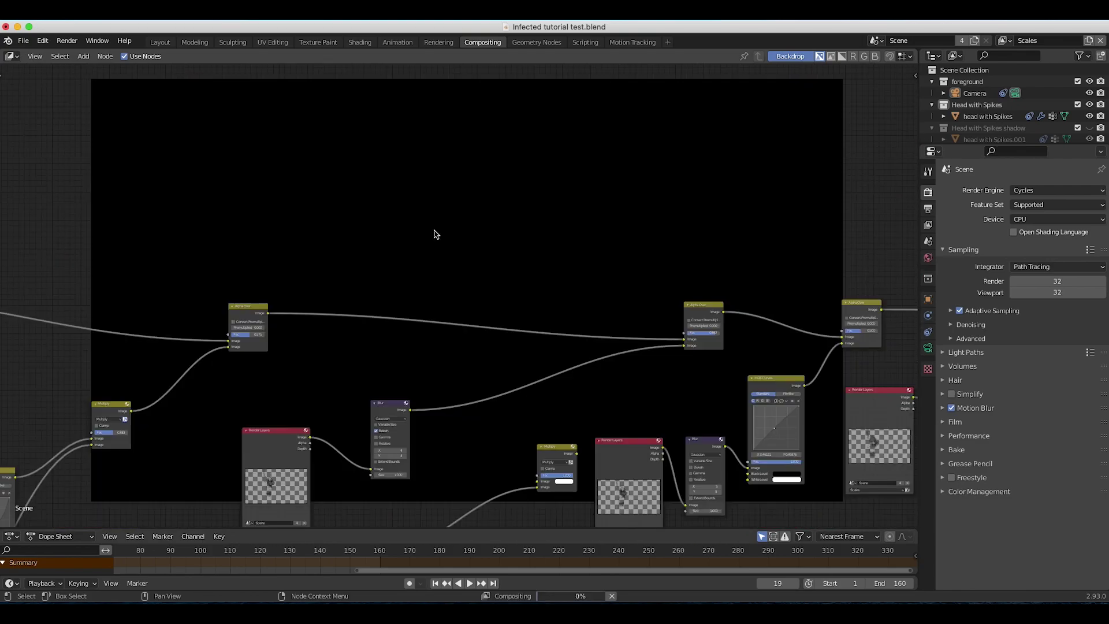
pyautogui.scroll(-6, 433, 230)
pyautogui.hscroll(-7, 434, 231)
pyautogui.hscroll(4, 433, 230)
pyautogui.scroll(4, 434, 234)
pyautogui.click(389, 254)
pyautogui.hscroll(6, 487, 358)
pyautogui.hscroll(7, 493, 350)
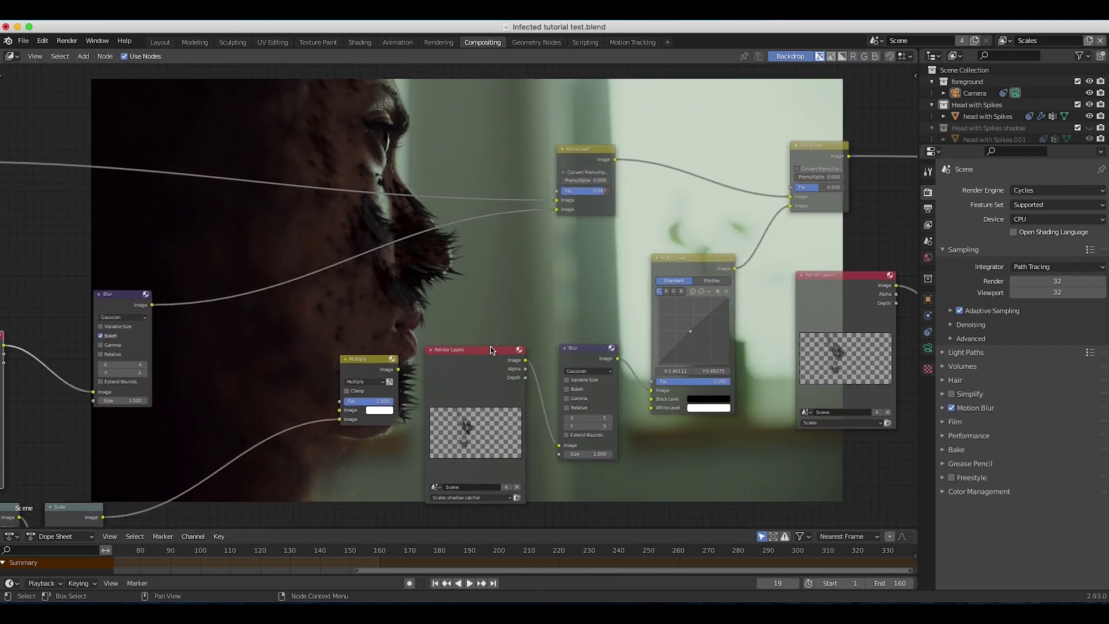
pyautogui.scroll(-2, 562, 235)
pyautogui.hscroll(-8, 562, 235)
pyautogui.hscroll(5, 561, 235)
pyautogui.hscroll(4, 559, 236)
pyautogui.scroll(2, 559, 235)
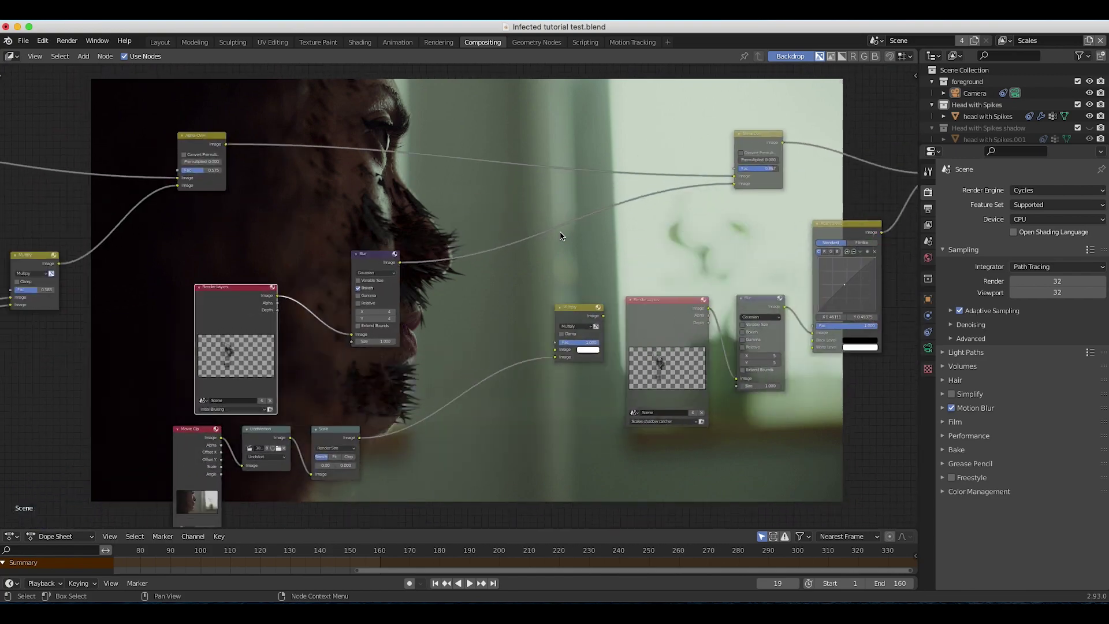
# Add a Viewer node above the second Alpha Over node and link the Alpha Over's image output to it.
pyautogui.scroll(2, 522, 222)
pyautogui.hotkey('shift', 'a')
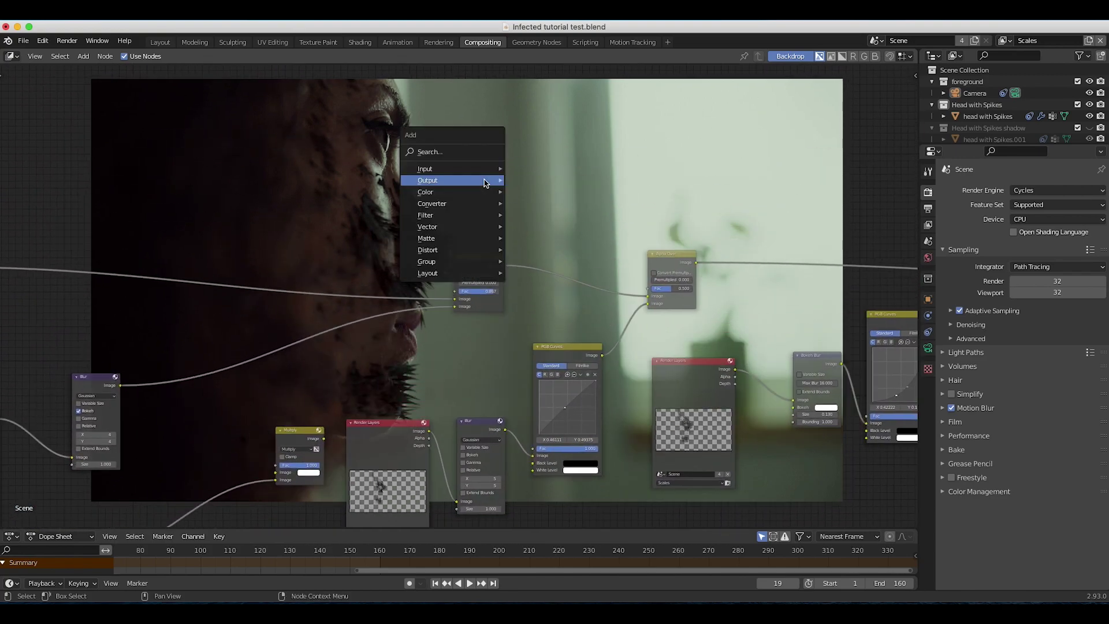
pyautogui.moveTo(456, 180)
pyautogui.click(528, 230)
pyautogui.click(541, 216)
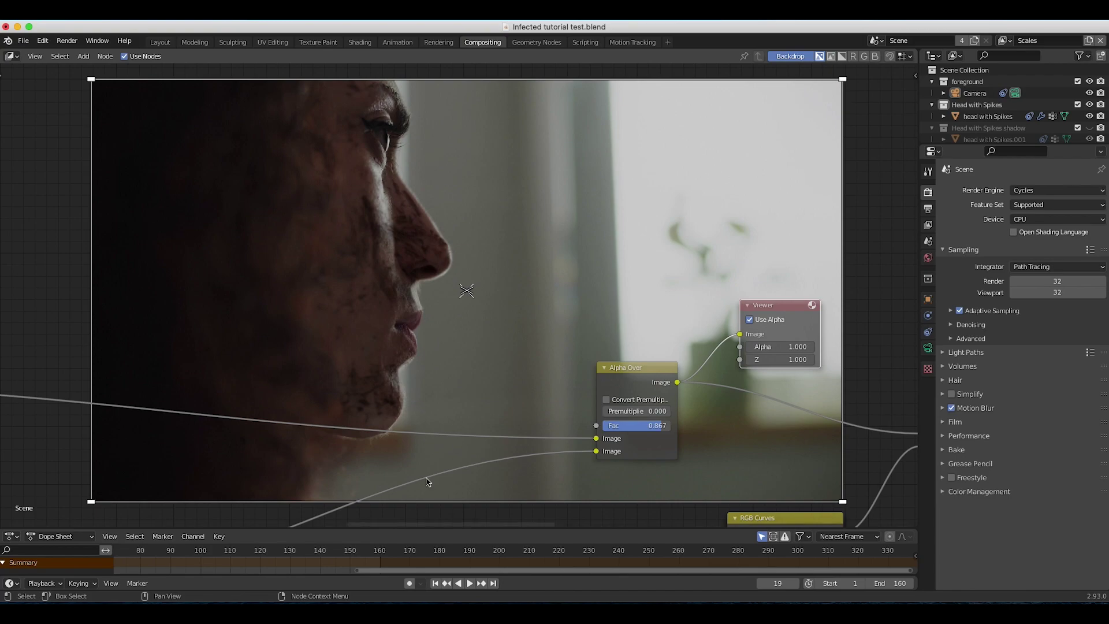
# Examine the bruising on the face in the backdrop together with the Blur node feeding the second Alpha Over node.
pyautogui.hscroll(3, 358, 279)
pyautogui.scroll(-2, 358, 279)
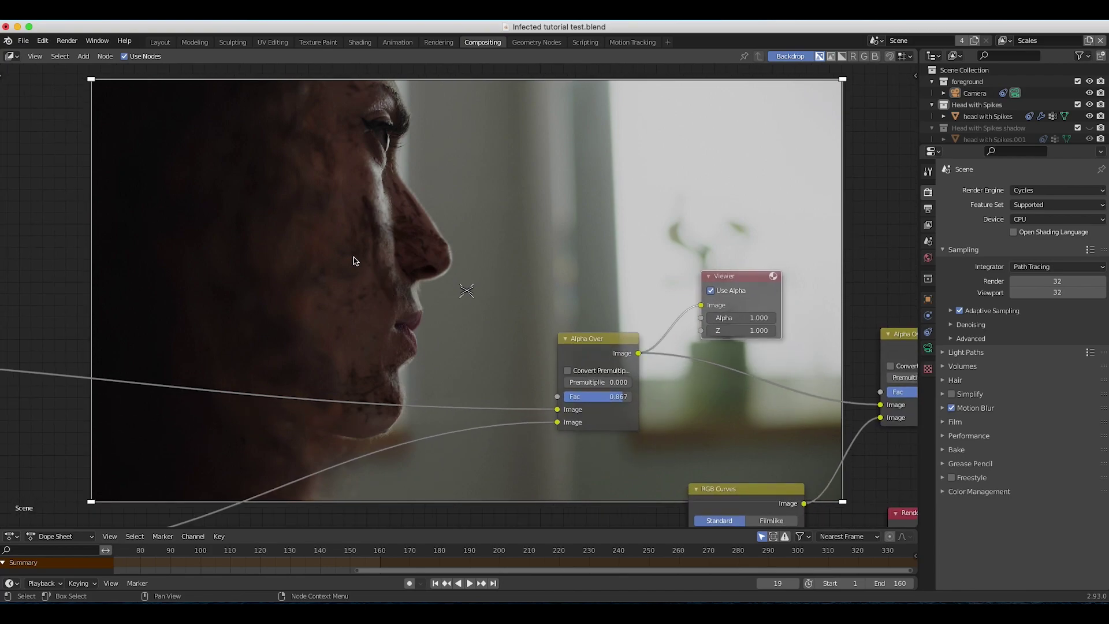
pyautogui.scroll(-1, 448, 203)
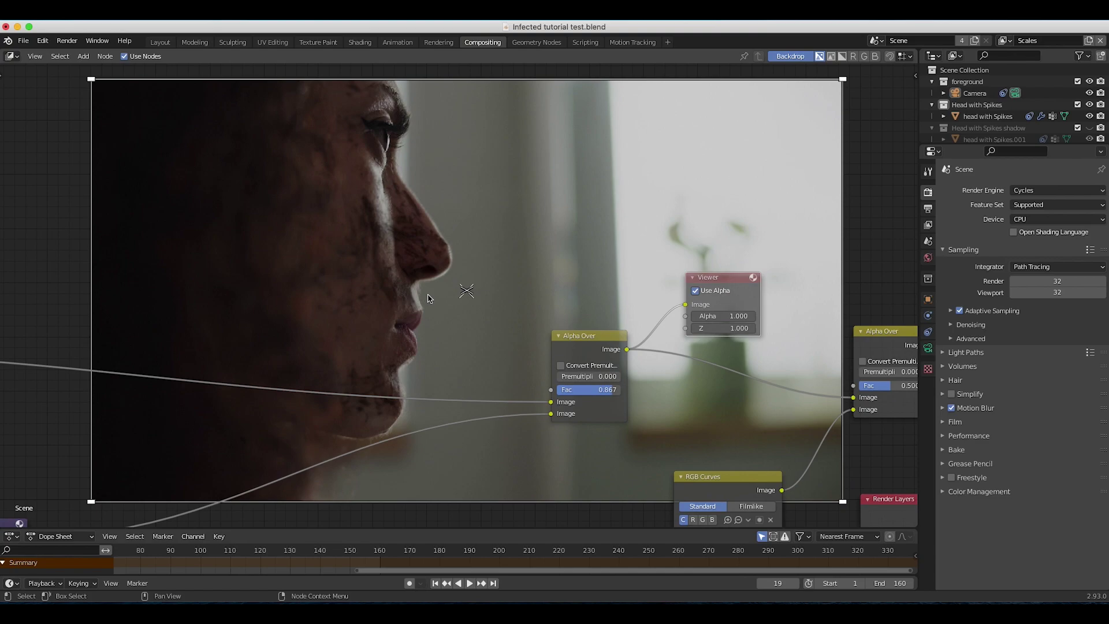
pyautogui.hscroll(-4, 338, 262)
pyautogui.scroll(-4, 337, 262)
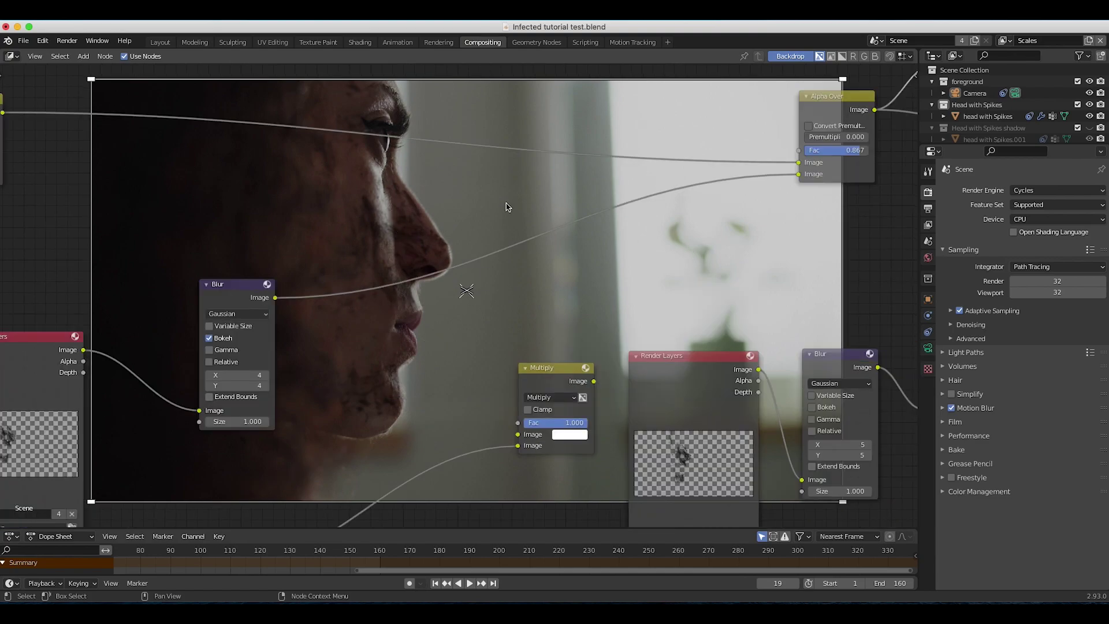
pyautogui.scroll(3, 667, 142)
pyautogui.hscroll(5, 666, 142)
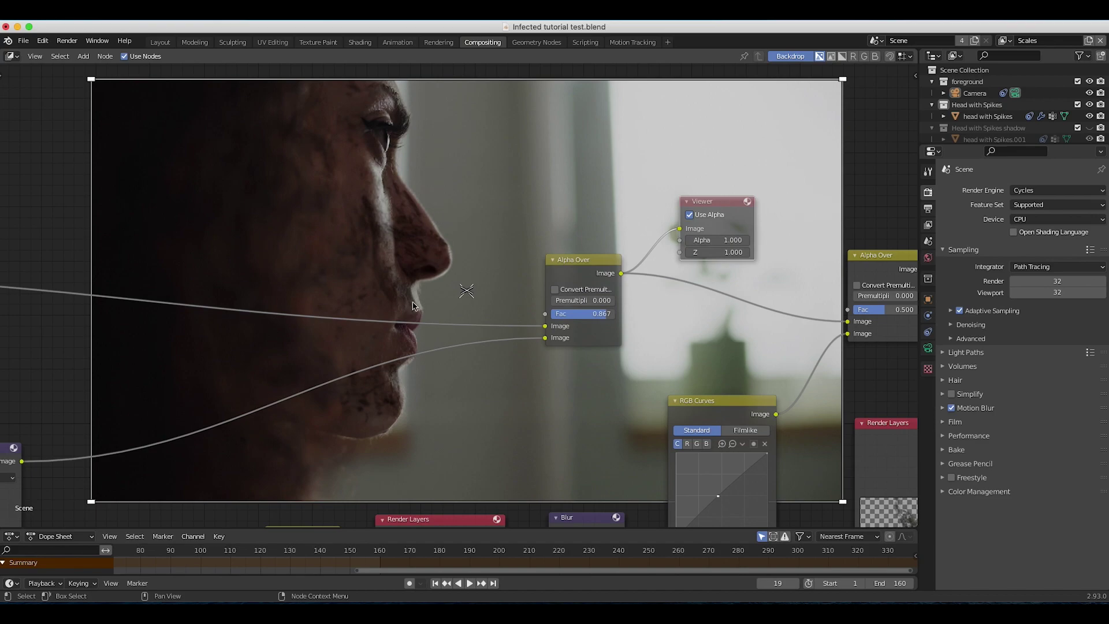
pyautogui.hscroll(5, 597, 312)
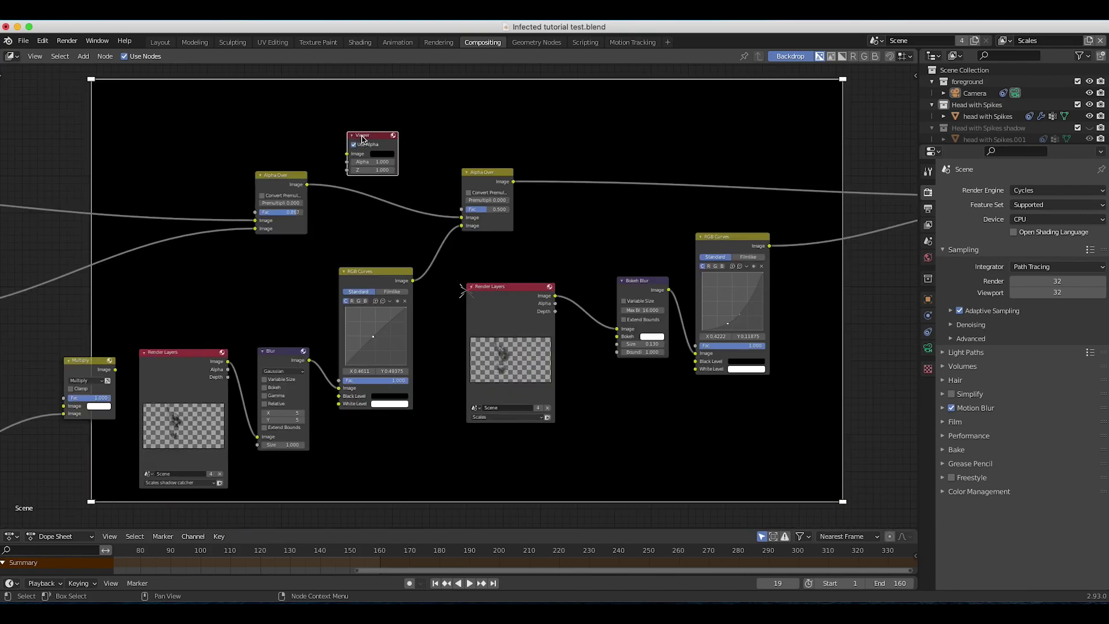
# Move the Viewer node beyond the third Alpha Over node and link that Alpha Over's image output to it.
pyautogui.press('g')
pyautogui.click(684, 118)
pyautogui.scroll(-2, 591, 267)
pyautogui.hscroll(2, 592, 266)
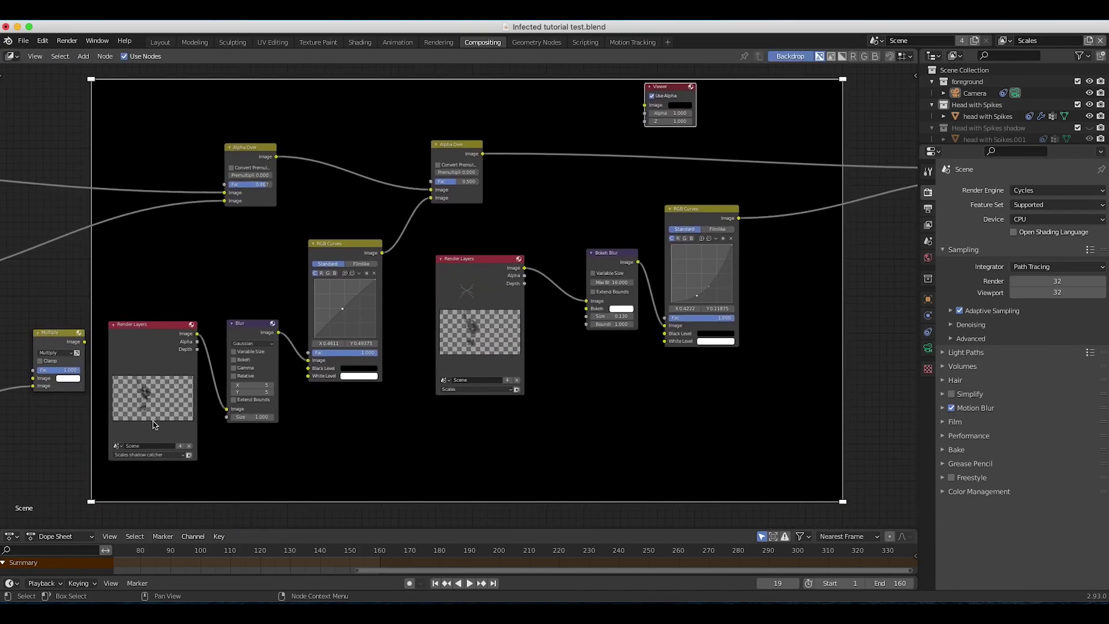
pyautogui.scroll(4, 439, 205)
pyautogui.hscroll(2, 439, 205)
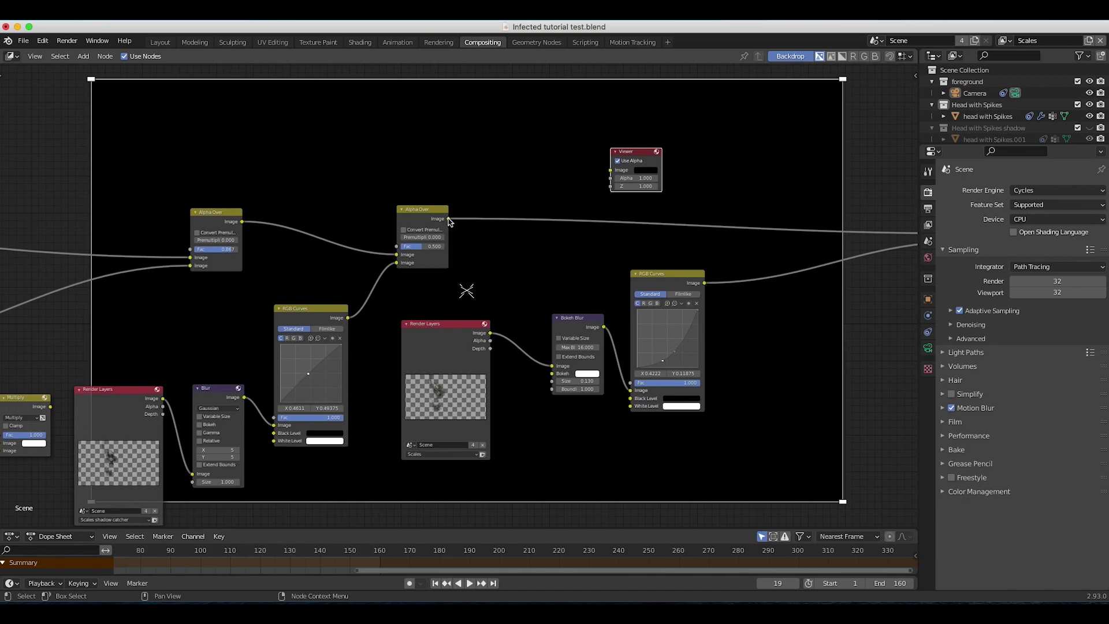
pyautogui.moveTo(448, 219); pyautogui.dragTo(613, 171)
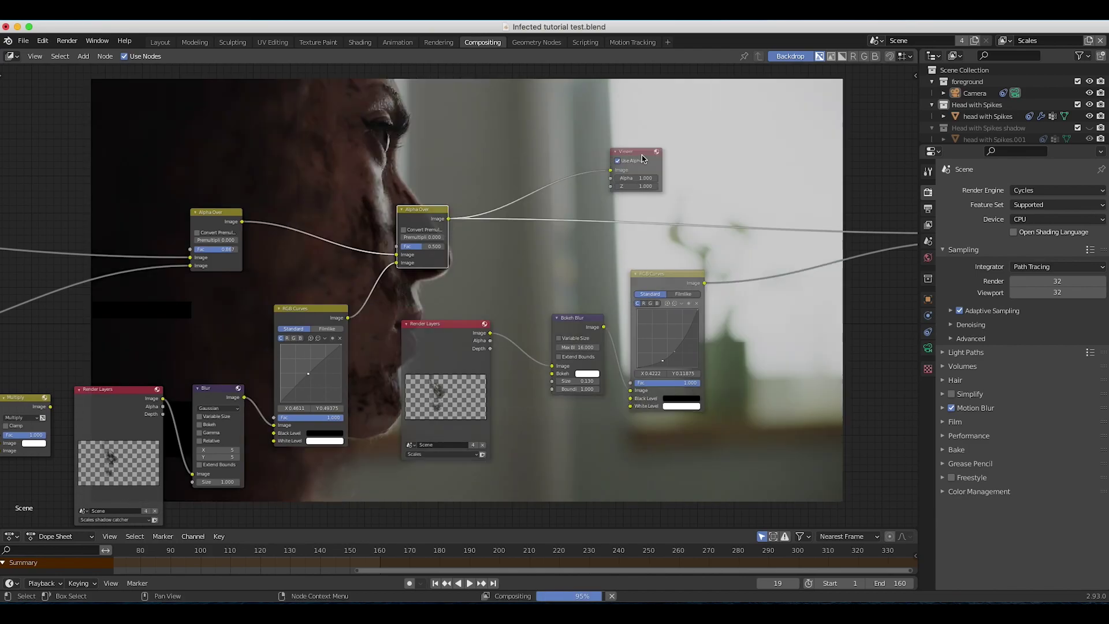
pyautogui.scroll(10, 448, 120)
pyautogui.hscroll(-4, 448, 120)
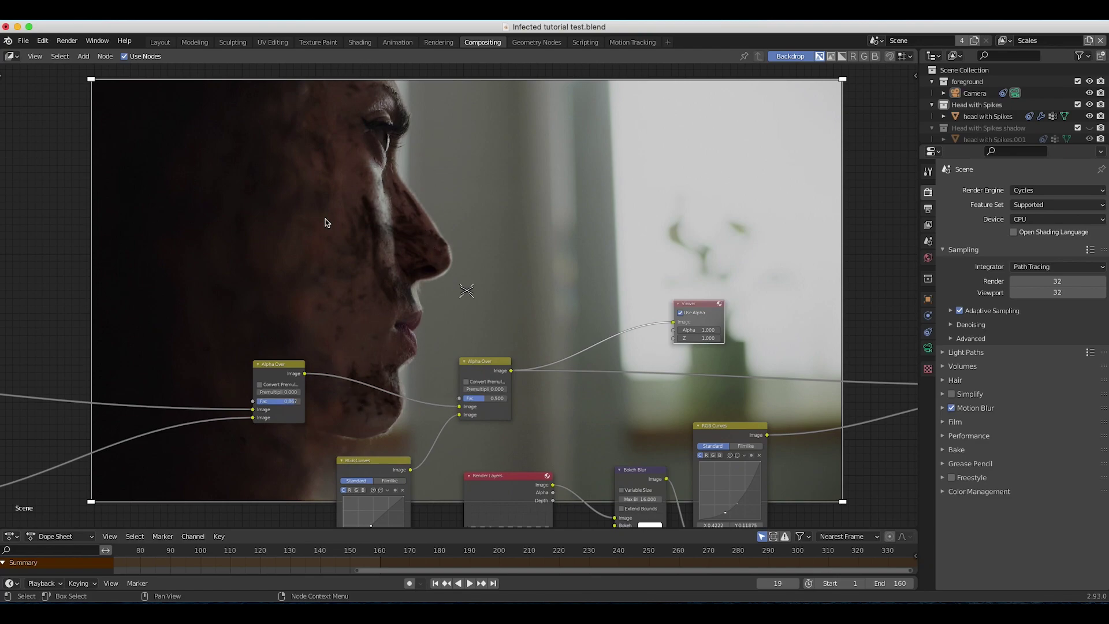
# Select the Scales shadow catcher Render Layers node and inspect the Blur and RGB Curves nodes connected after it.
pyautogui.hscroll(4, 549, 299)
pyautogui.scroll(-10, 549, 299)
pyautogui.hscroll(-8, 549, 299)
pyautogui.scroll(2, 549, 299)
pyautogui.click(186, 361)
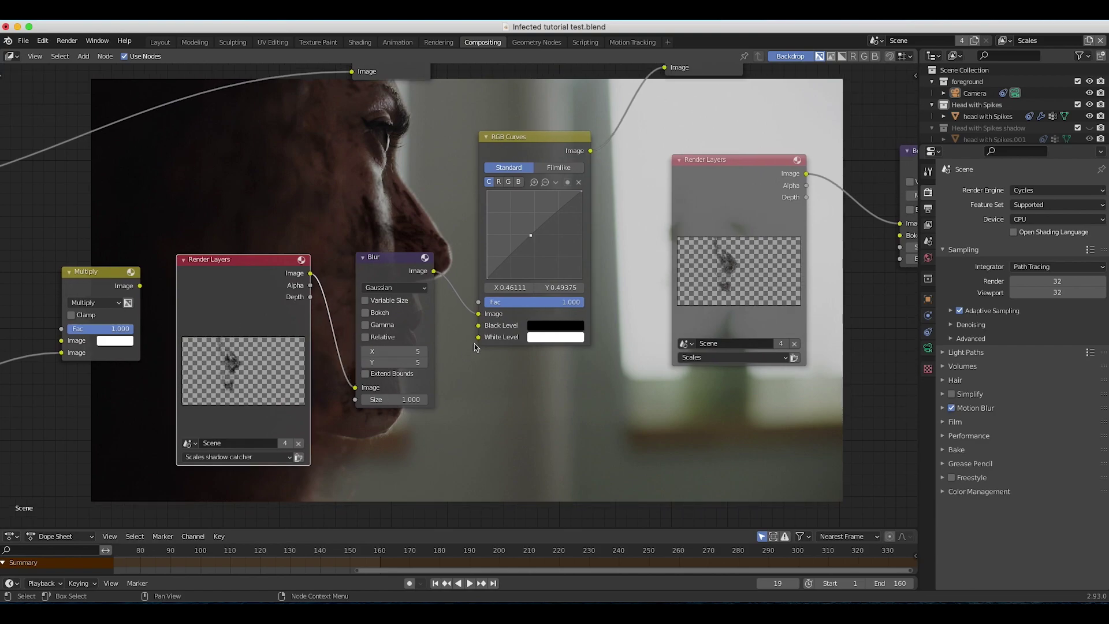
pyautogui.hscroll(-5, 497, 255)
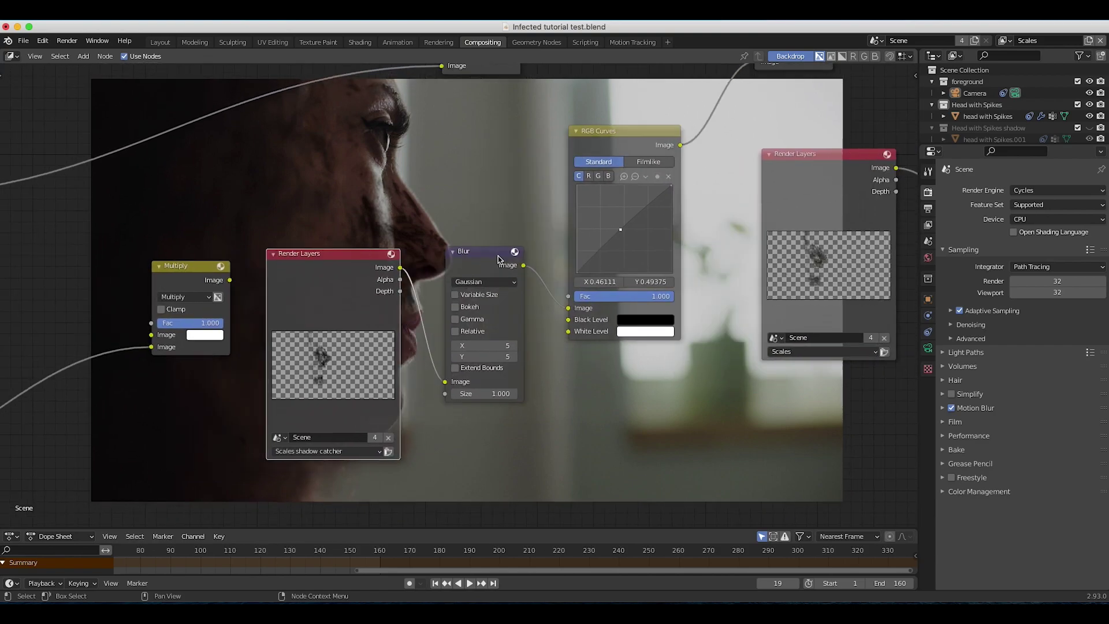
# Try a factor of 1.000 on the third Alpha Over node and undo the change.
pyautogui.hscroll(12, 498, 255)
pyautogui.scroll(3, 498, 255)
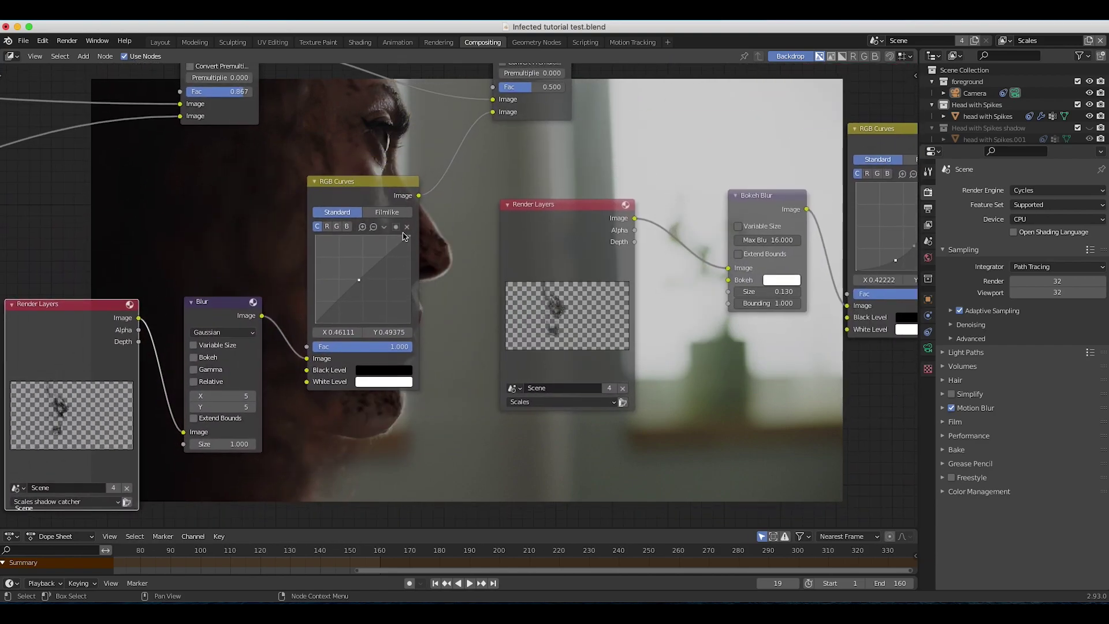
pyautogui.scroll(8, 381, 267)
pyautogui.hscroll(6, 380, 267)
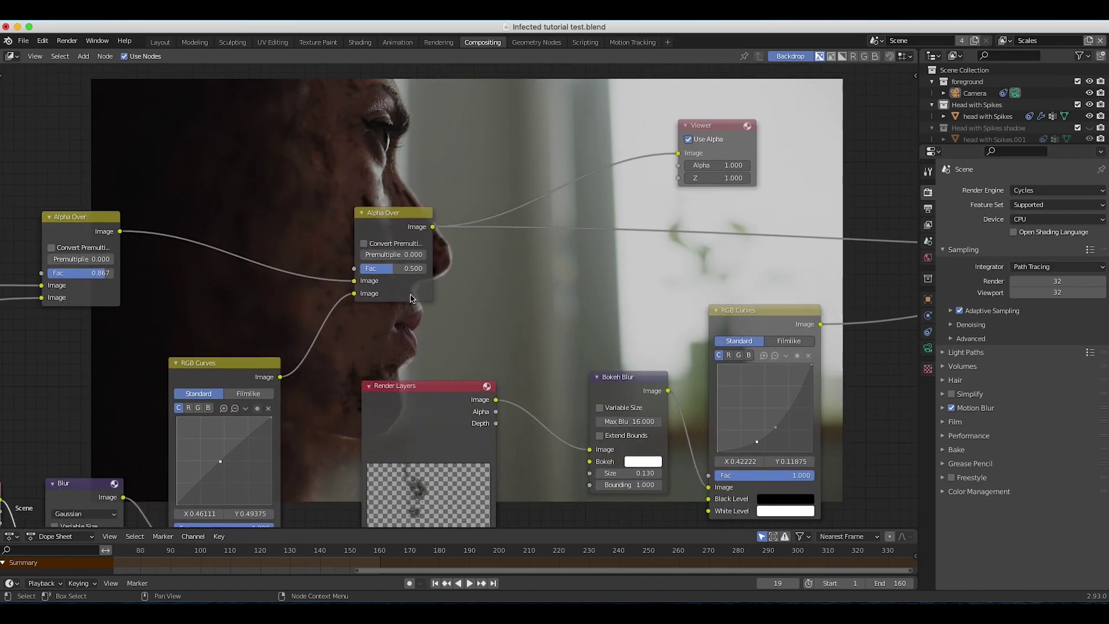
pyautogui.hscroll(-4, 415, 296)
pyautogui.scroll(2, 414, 295)
pyautogui.moveTo(485, 308); pyautogui.dragTo(560, 344, button='middle')
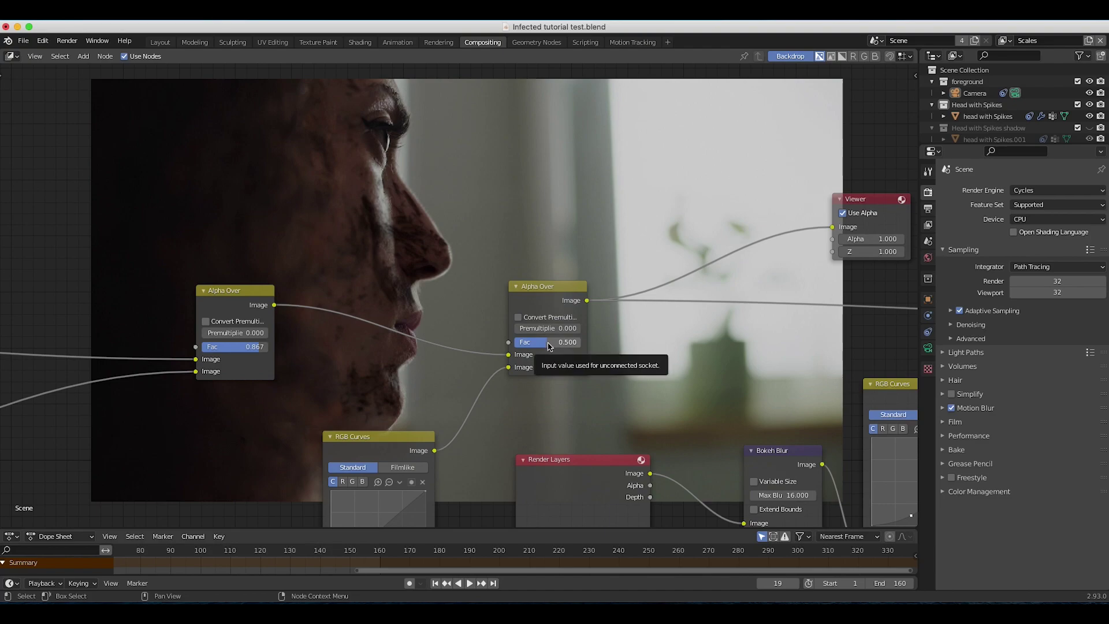
pyautogui.moveTo(549, 345); pyautogui.dragTo(589, 346)
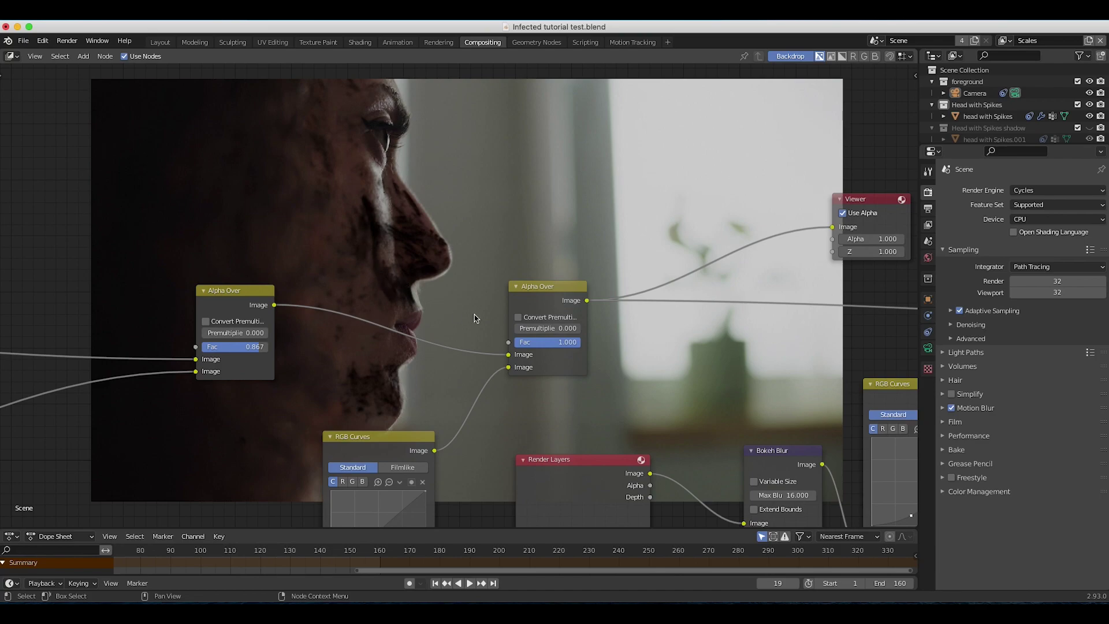
pyautogui.hotkey('ctrl', 'z')
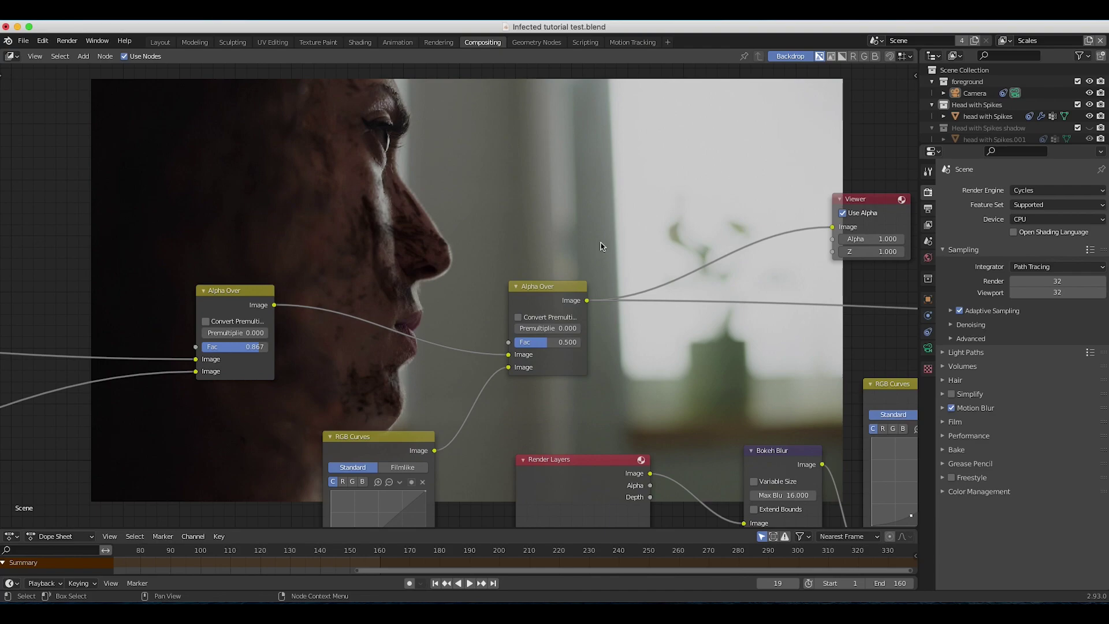
# Move the Viewer node above the fourth Alpha Over node and link that Alpha Over's image output to it.
pyautogui.hscroll(5, 682, 219)
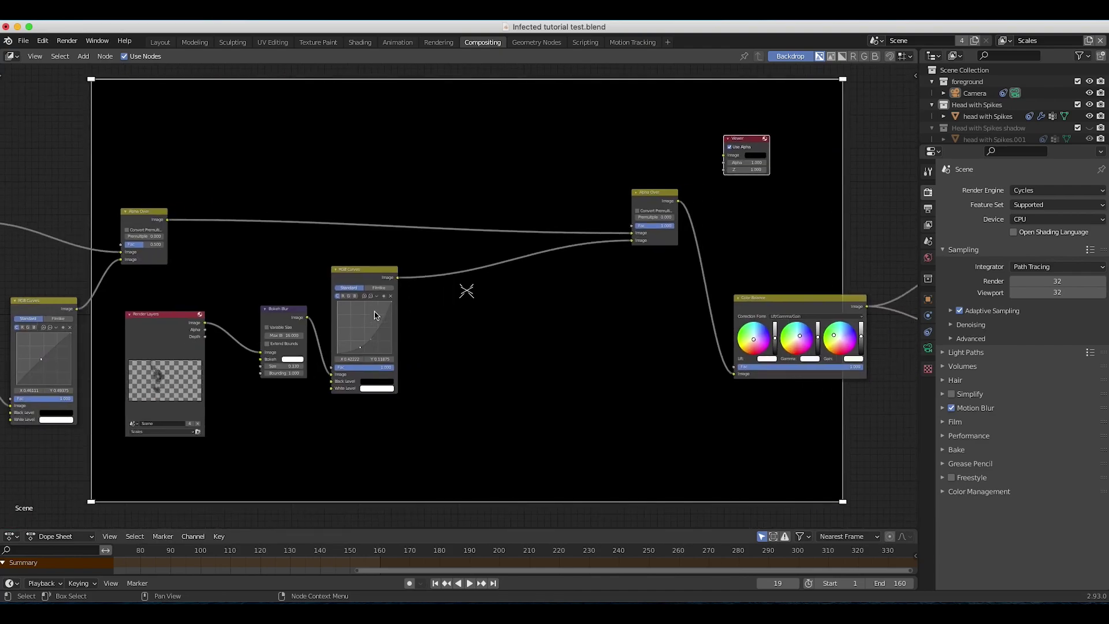
pyautogui.moveTo(374, 316); pyautogui.dragTo(346, 323, button='middle')
pyautogui.moveTo(650, 209); pyautogui.dragTo(695, 163)
pyautogui.keyDown('ctrl'); pyautogui.hscroll(-5, 376, 312); pyautogui.keyUp('ctrl')
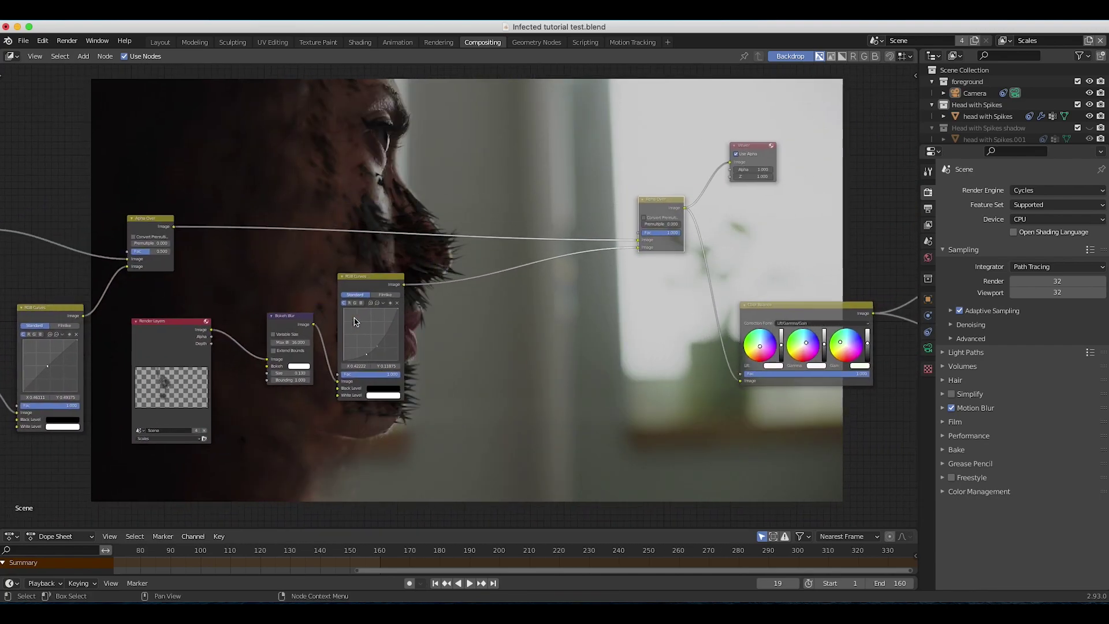
# Inspect the Scales Render Layers node and the Bokeh Blur and RGB Curves nodes that process its image.
pyautogui.scroll(4, 355, 322)
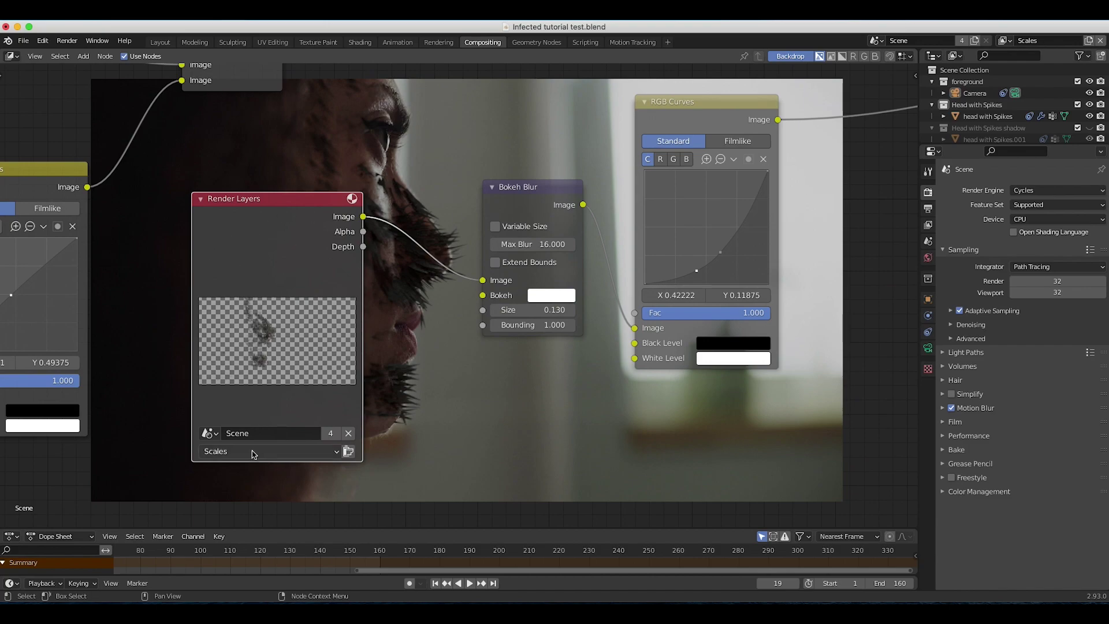
pyautogui.hscroll(3, 488, 263)
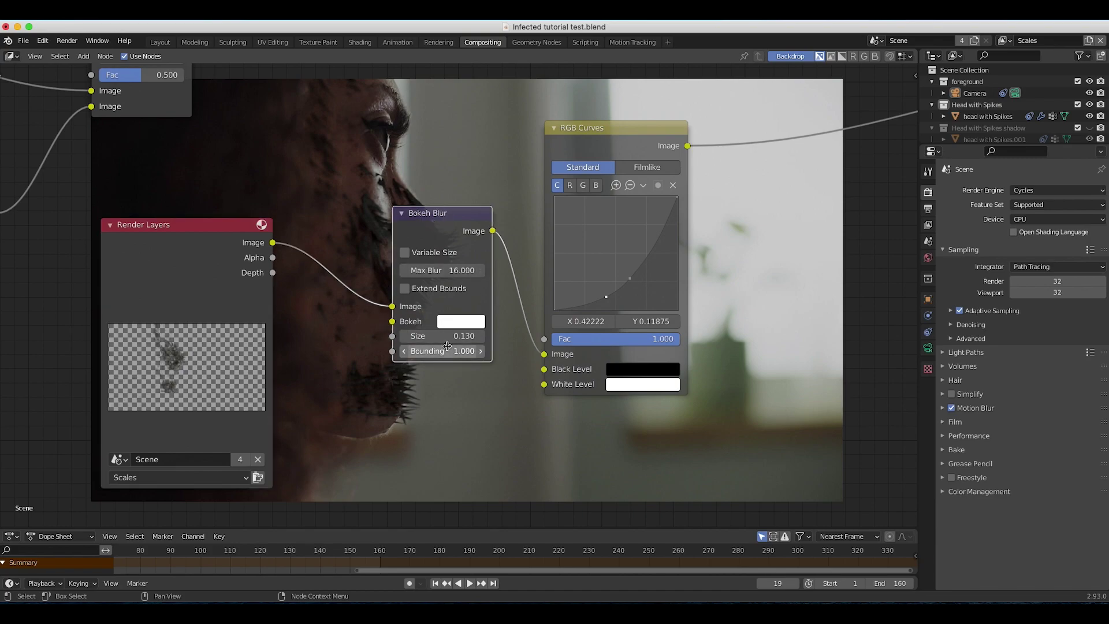
pyautogui.hscroll(-2, 469, 261)
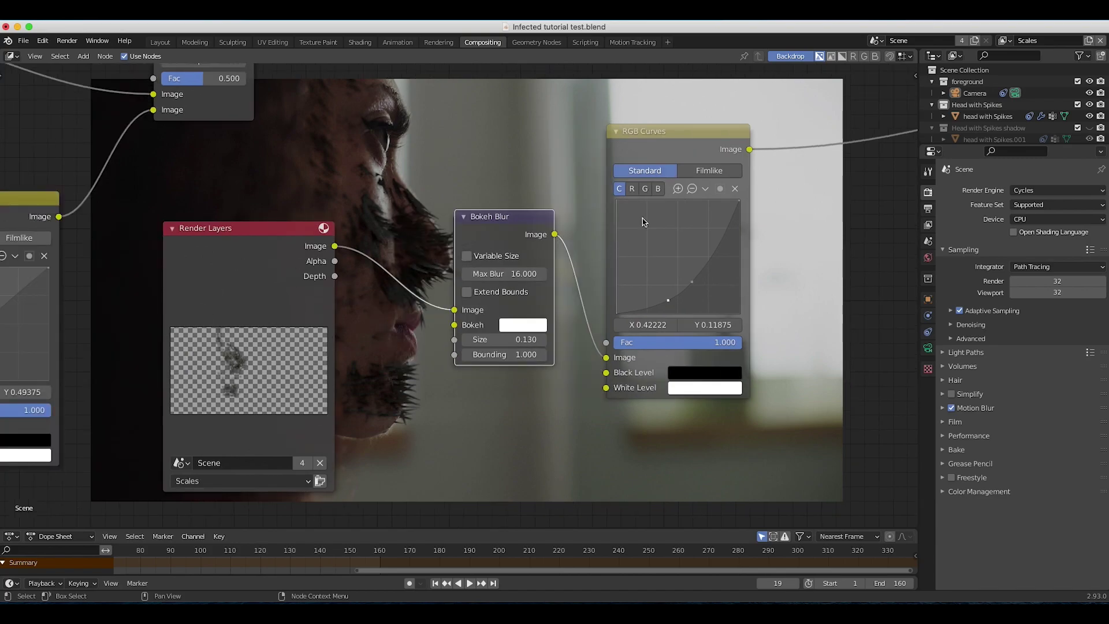
pyautogui.hscroll(6, 642, 218)
pyautogui.hscroll(-7, 642, 219)
pyautogui.hscroll(8, 642, 218)
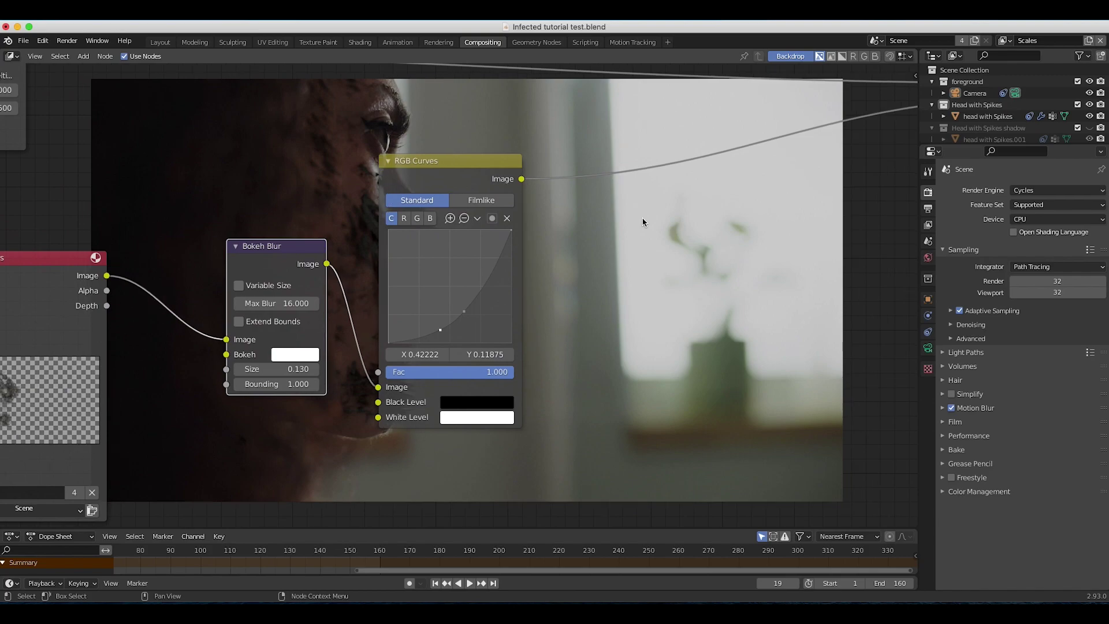
pyautogui.scroll(-2, 643, 222)
pyautogui.hscroll(5, 663, 286)
pyautogui.scroll(1, 664, 285)
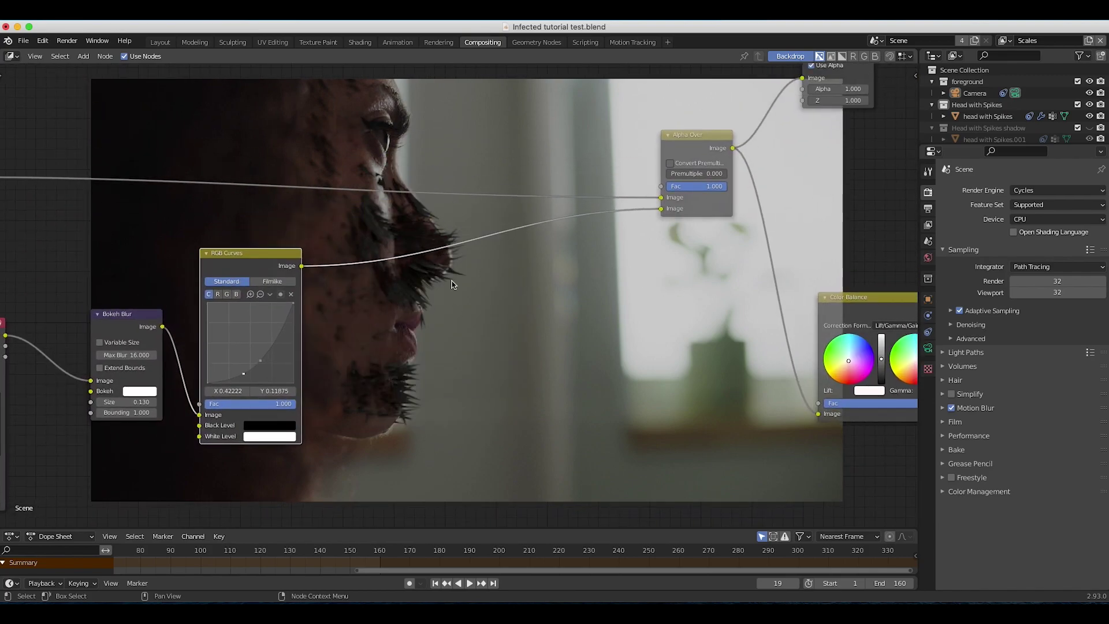
# Select the fourth Alpha Over node and examine its incoming links and its connection to the Color Balance node.
pyautogui.hscroll(4, 775, 288)
pyautogui.scroll(1, 777, 289)
pyautogui.hscroll(2, 430, 254)
pyautogui.scroll(1, 430, 255)
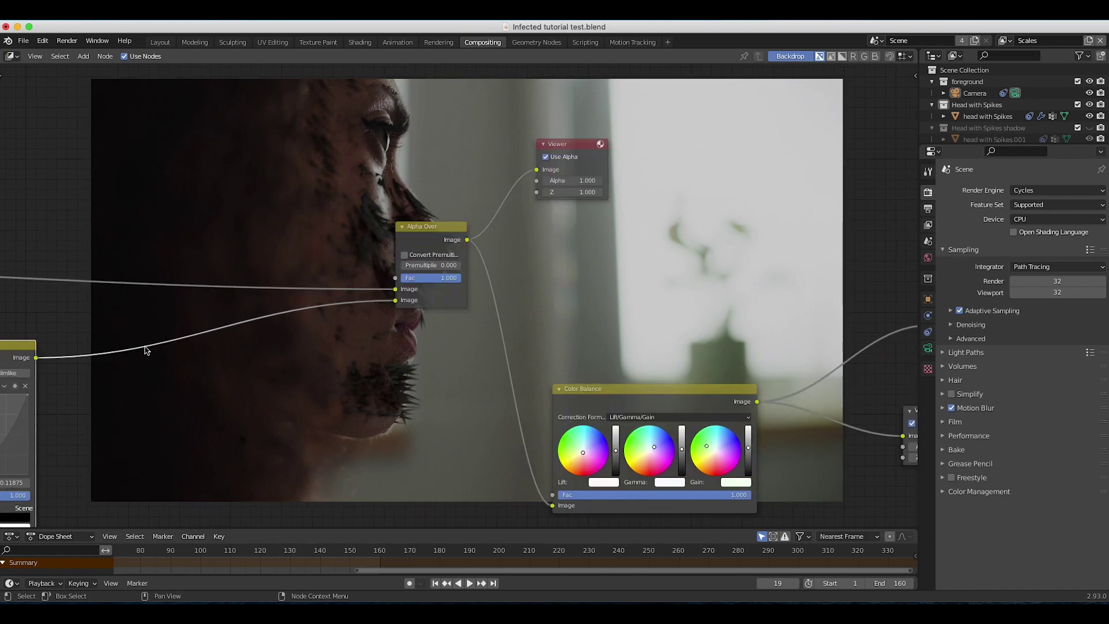
pyautogui.click(421, 229)
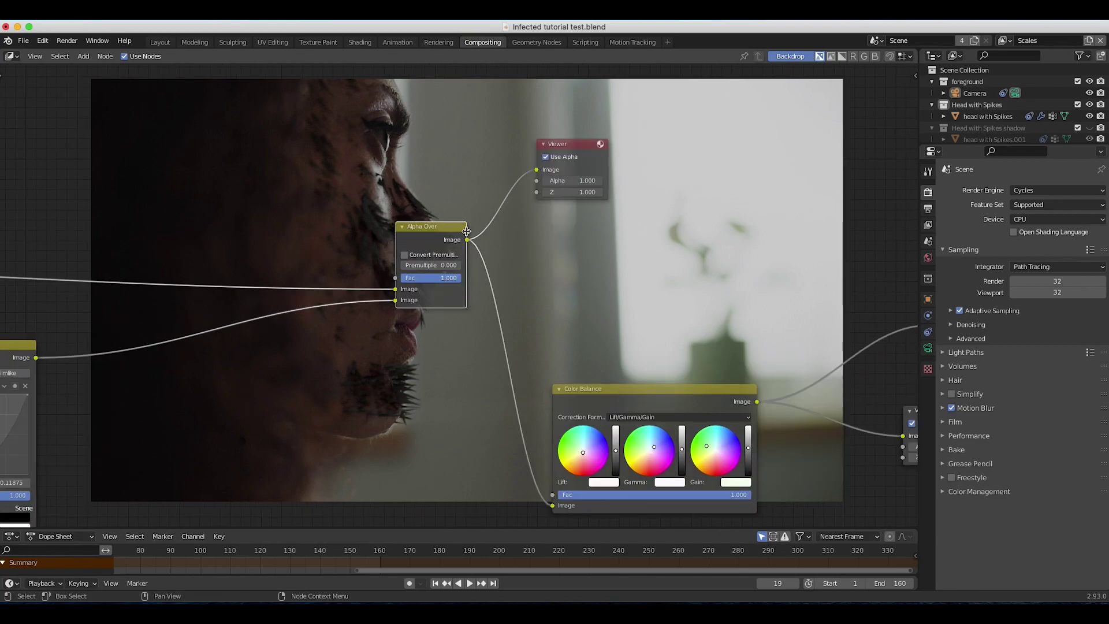
pyautogui.hscroll(-2, 295, 181)
pyautogui.scroll(2, 295, 181)
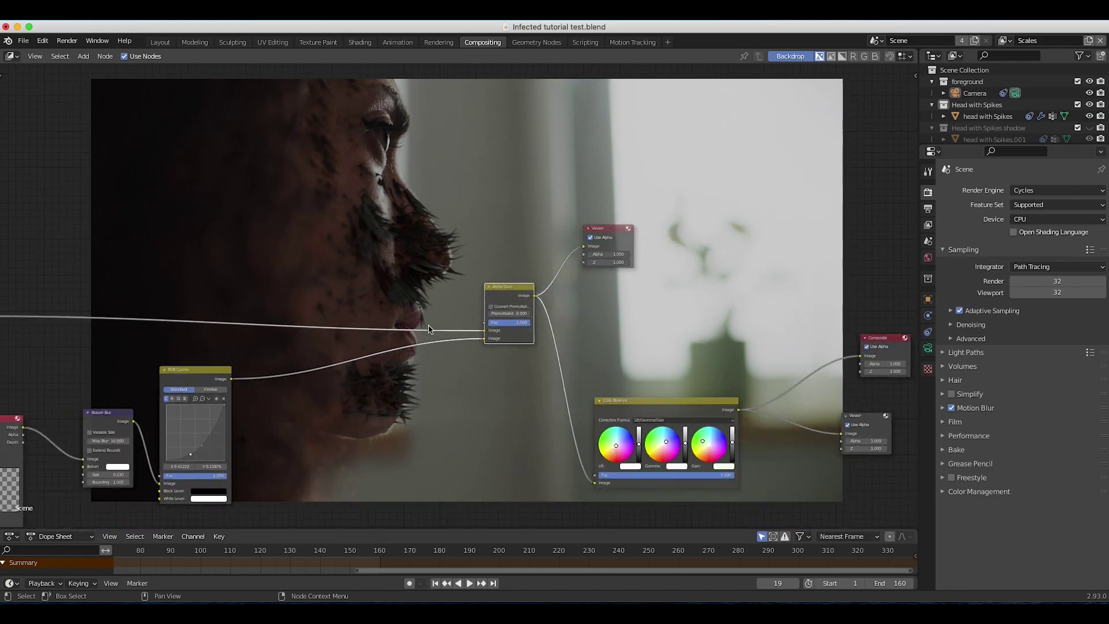